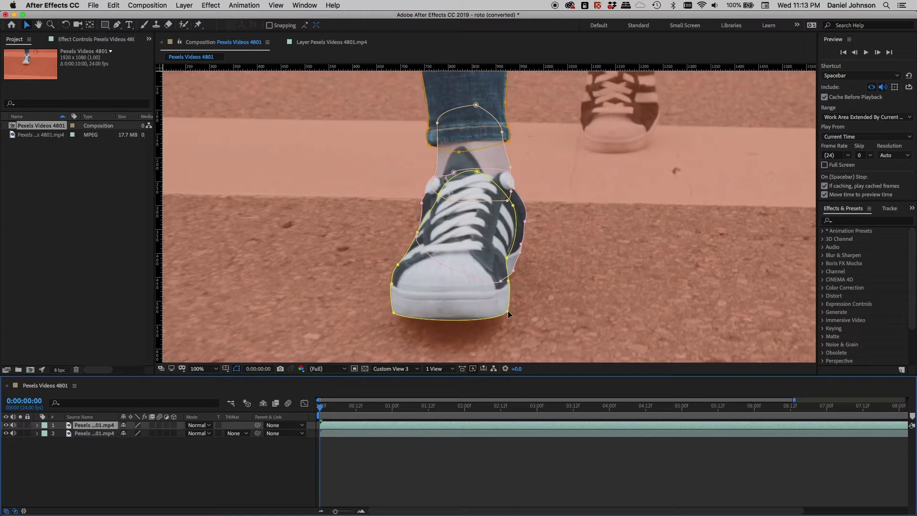
Try the brush-based rotoscoping tool, then return to the Selection tool
click(184, 25)
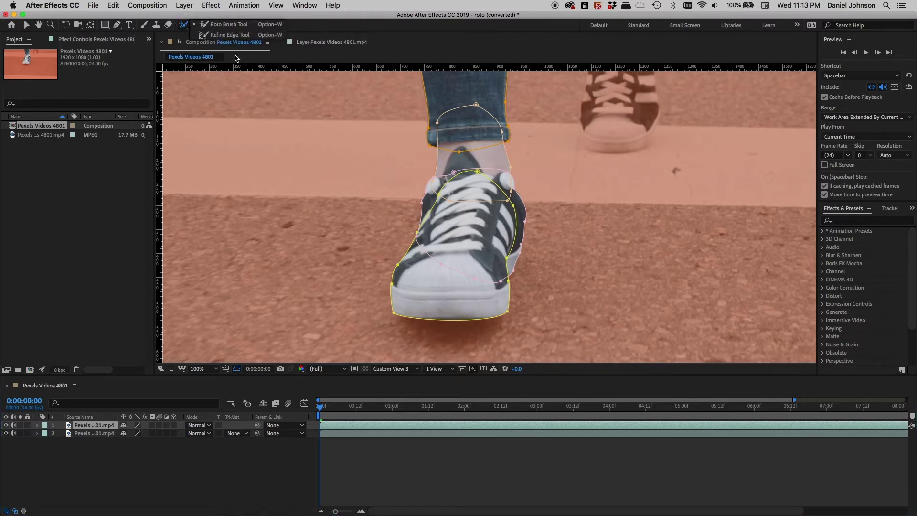
click(212, 27)
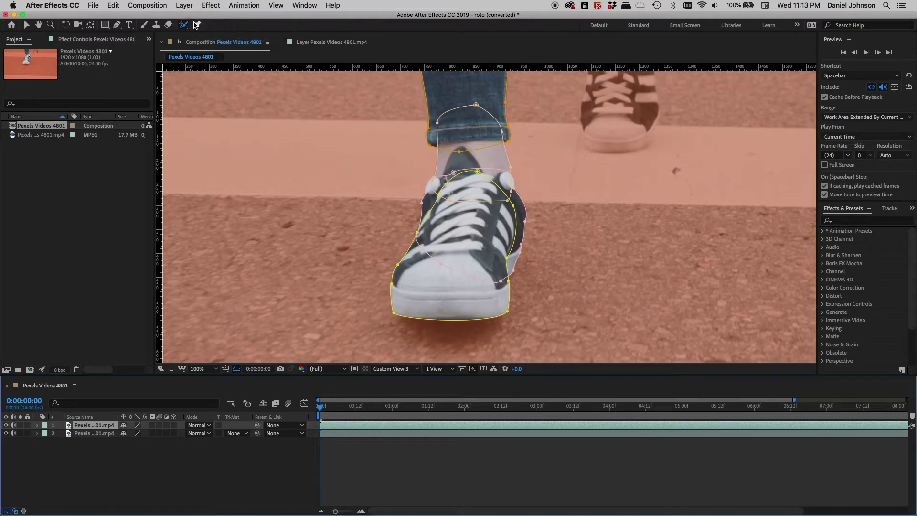
click(26, 24)
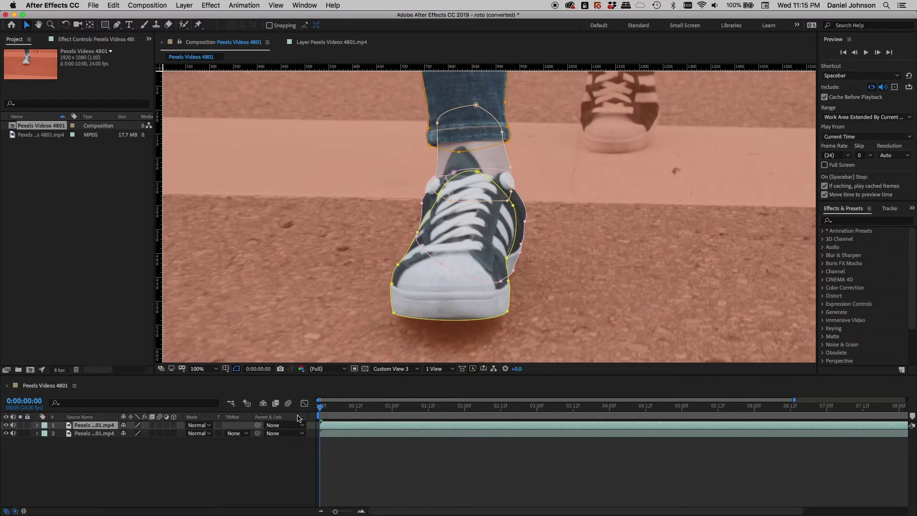
Set the background layer's Opacity to 100%, then fade it down to 10%
click(100, 434)
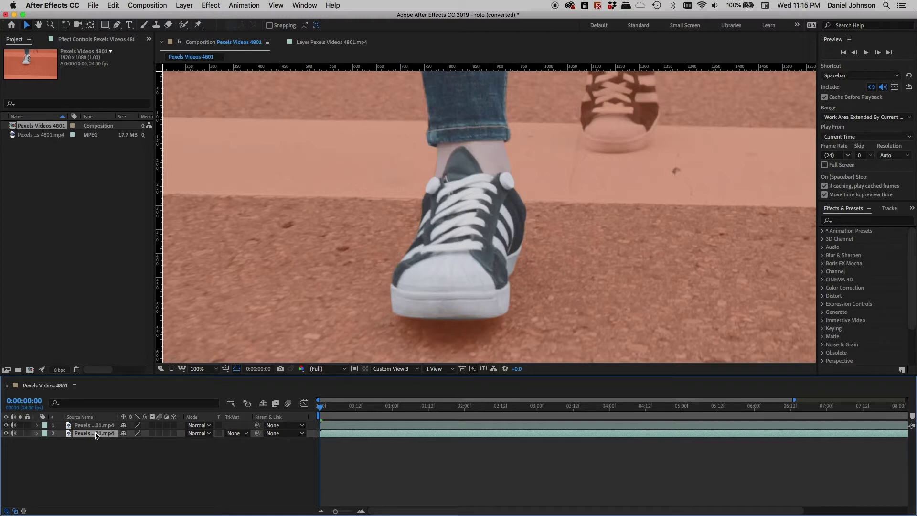
key(t)
drag(124, 445, 157, 445)
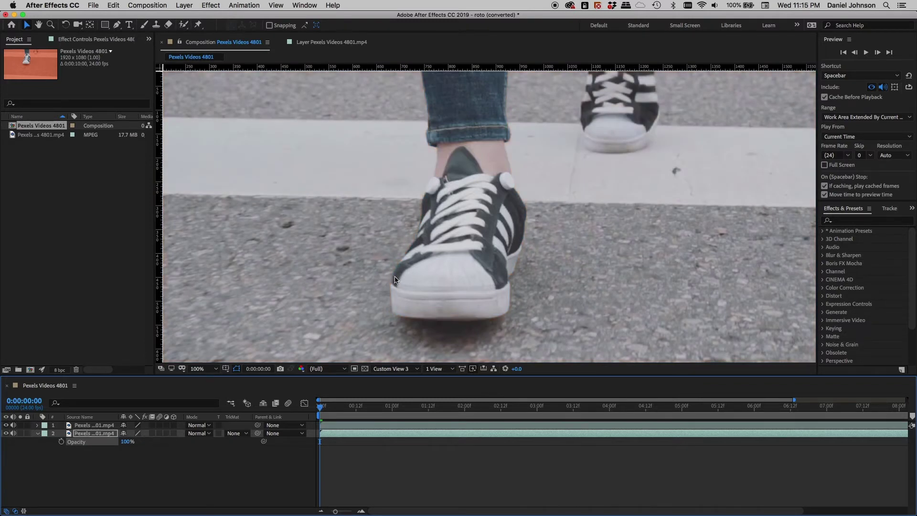
click(127, 443)
drag(127, 443, 76, 443)
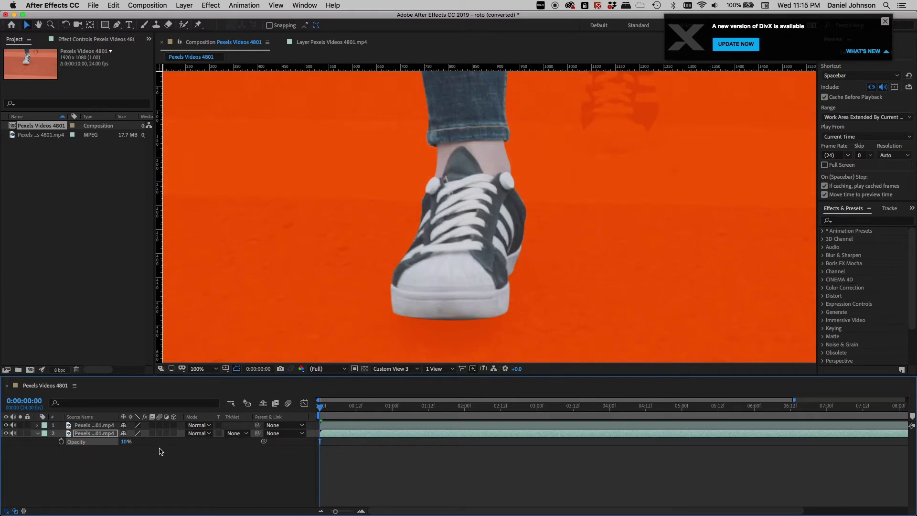
Set layer 2's Opacity to 21%, then expand layer 1 to list its four masks
click(126, 443)
drag(127, 442, 129, 442)
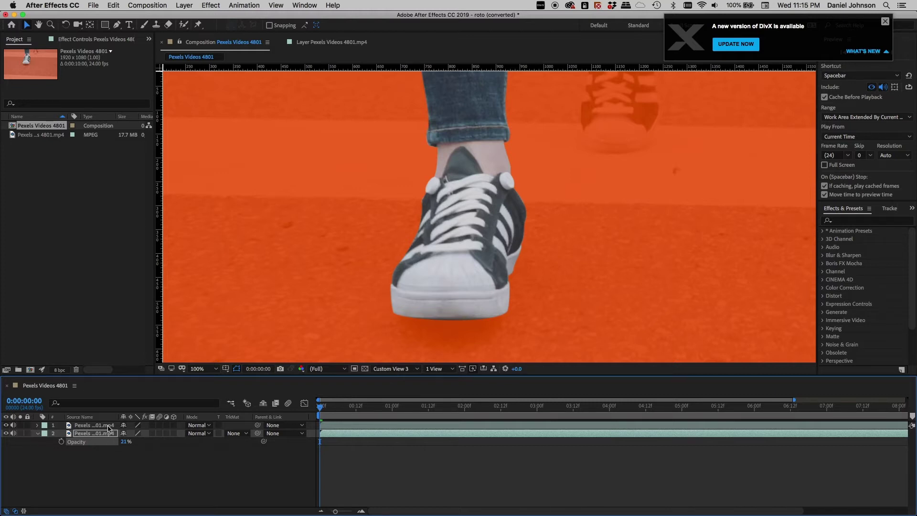
click(110, 426)
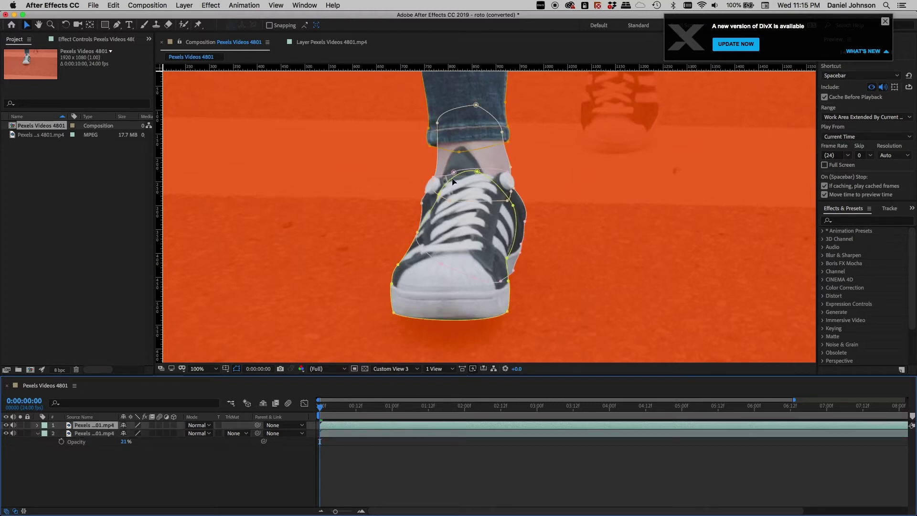
click(38, 425)
click(46, 434)
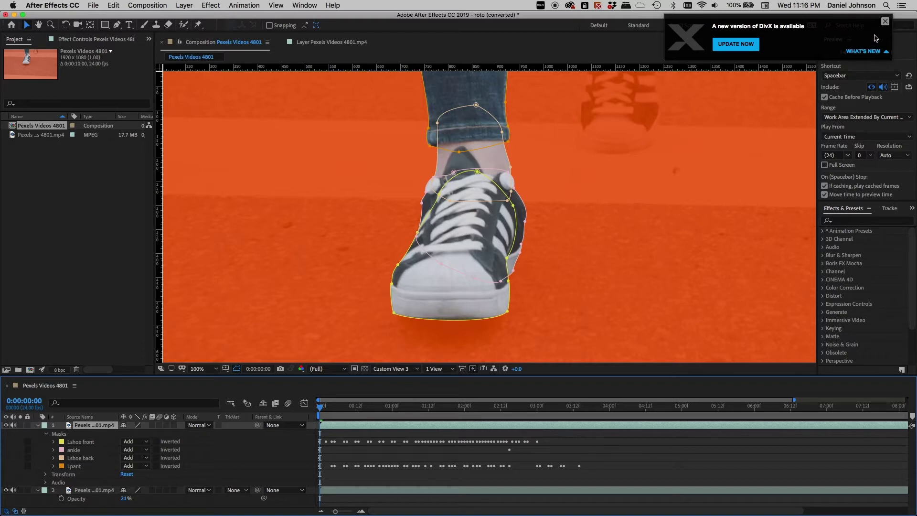
Dismiss the DivX notification, then scrub layer 2's Opacity up to 34%
click(885, 21)
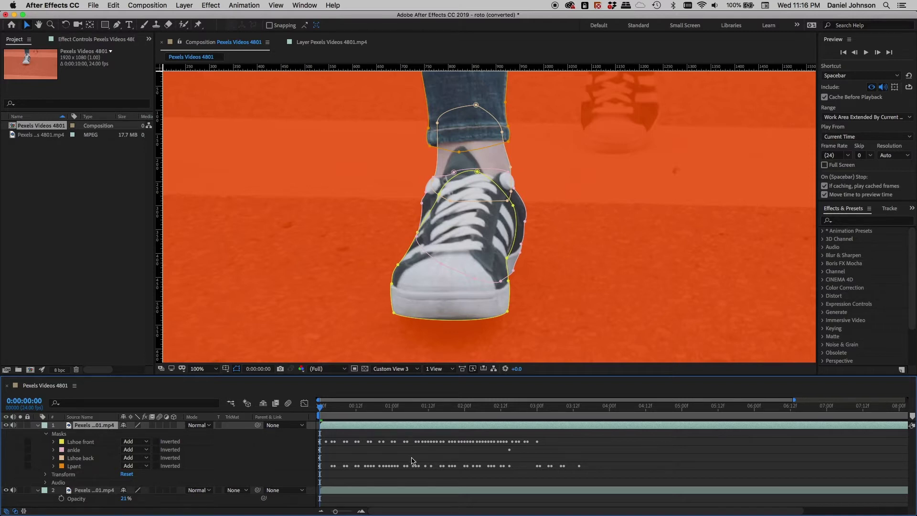
drag(124, 499, 131, 502)
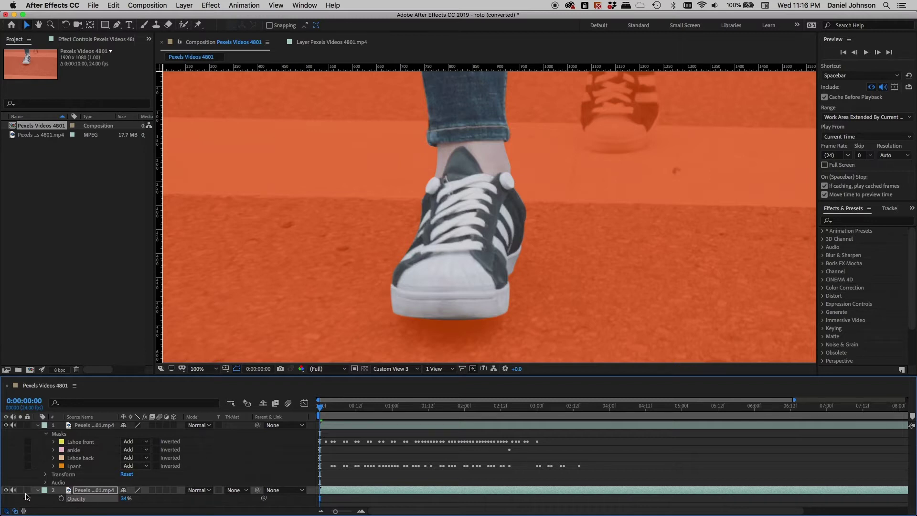
click(7, 491)
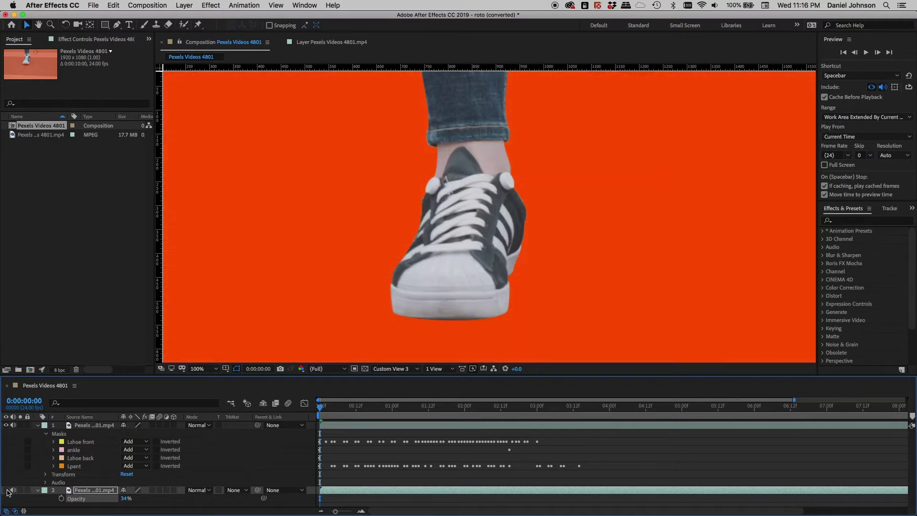
click(6, 490)
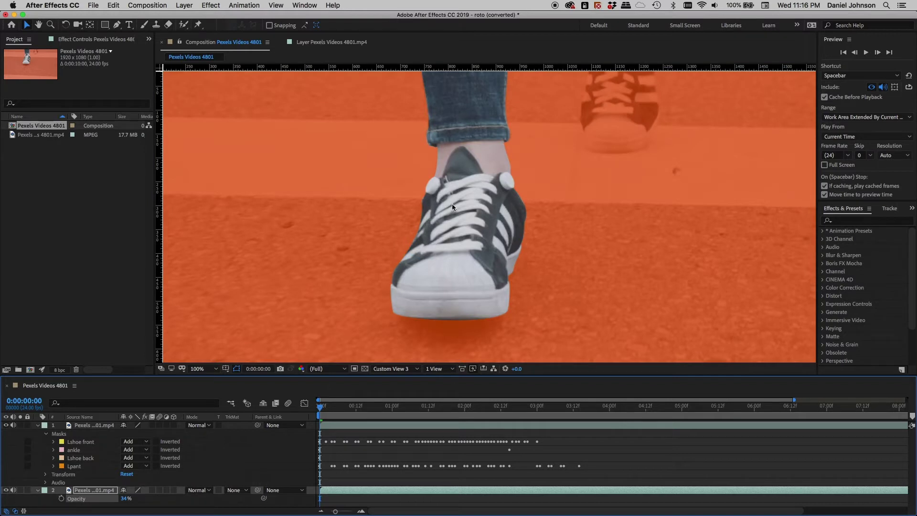
click(95, 425)
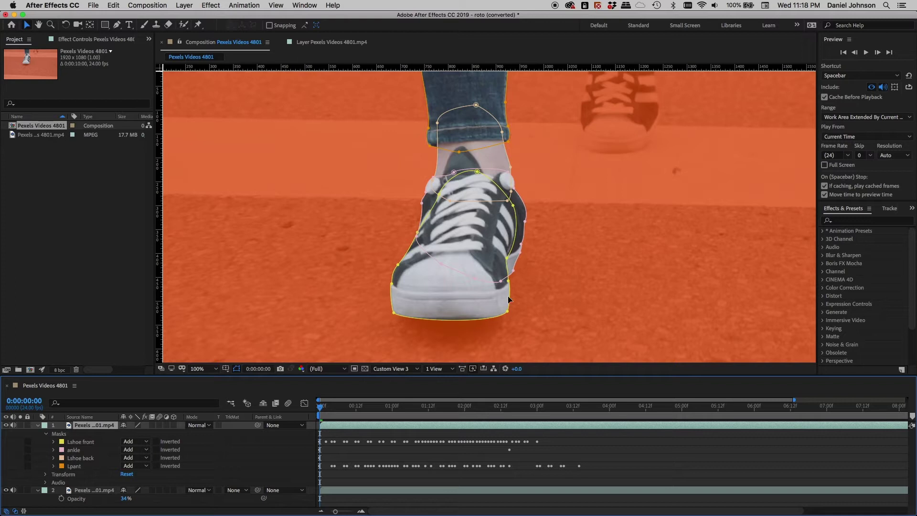
click(117, 25)
mouse_move(118, 25)
mouse_down()
mouse_move(161, 59)
mouse_move(139, 40)
mouse_move(147, 67)
mouse_move(150, 59)
mouse_move(105, 15)
mouse_up()
click(105, 25)
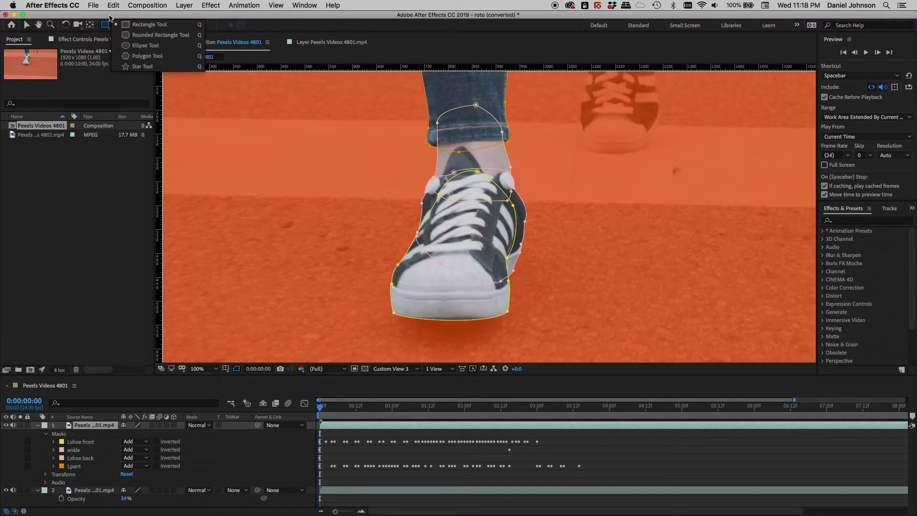
click(26, 25)
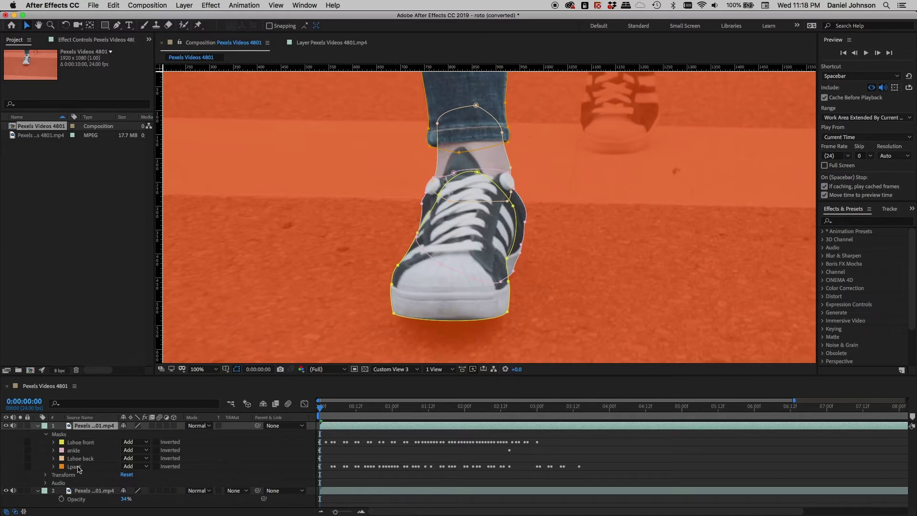
click(6, 425)
click(7, 426)
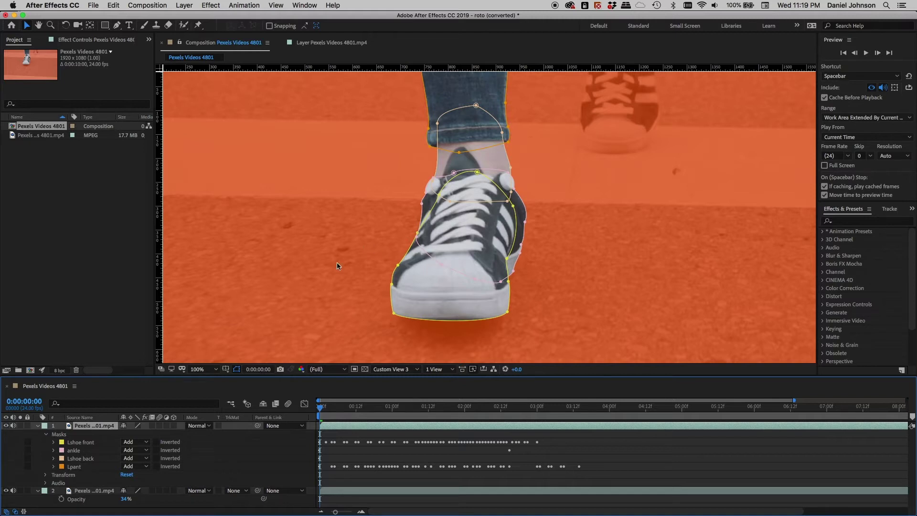
Switch the Lshoe front mask mode to None and back to Add, then expand its properties
click(79, 443)
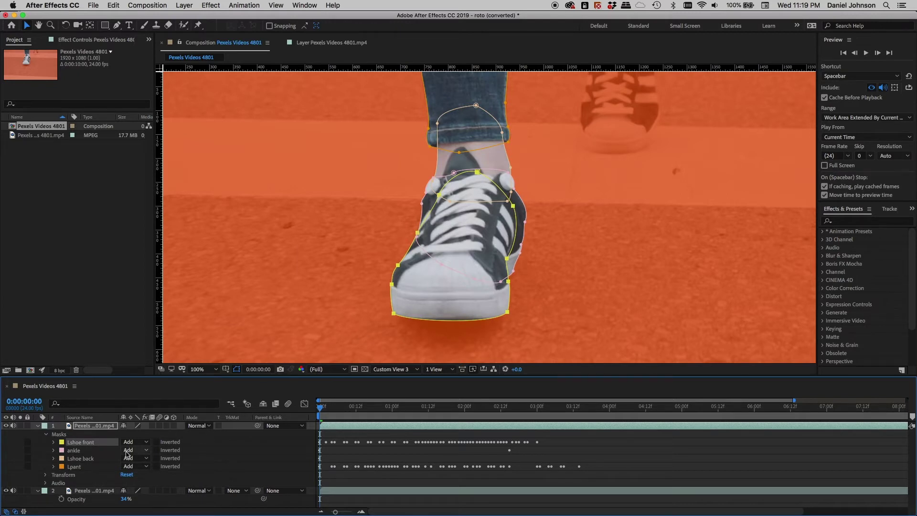
click(147, 445)
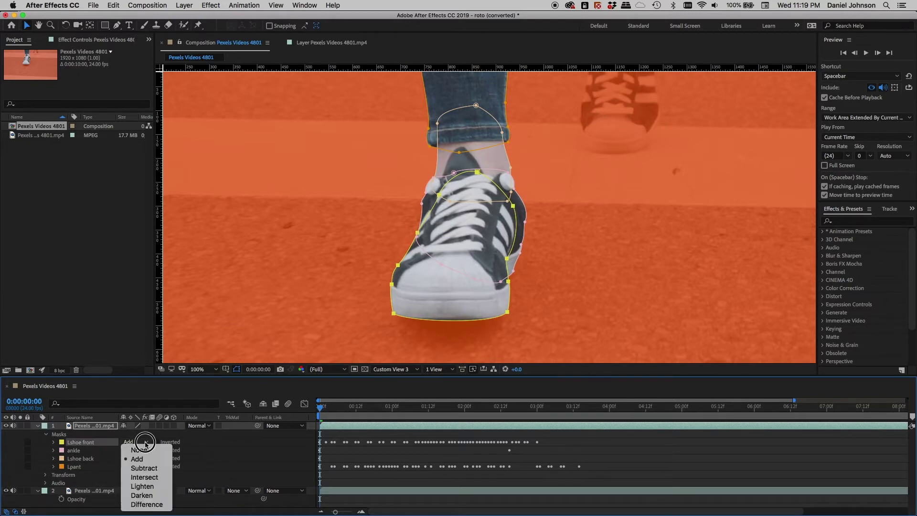
click(141, 447)
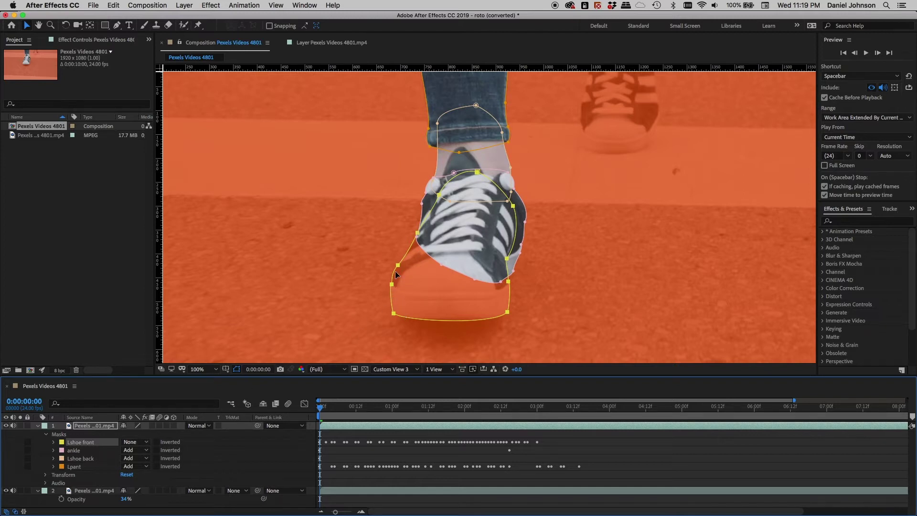
click(145, 443)
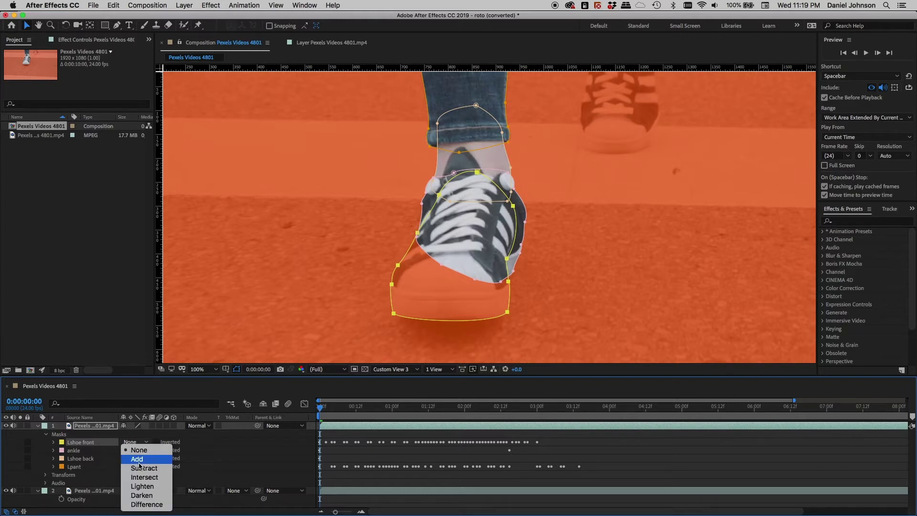
click(141, 460)
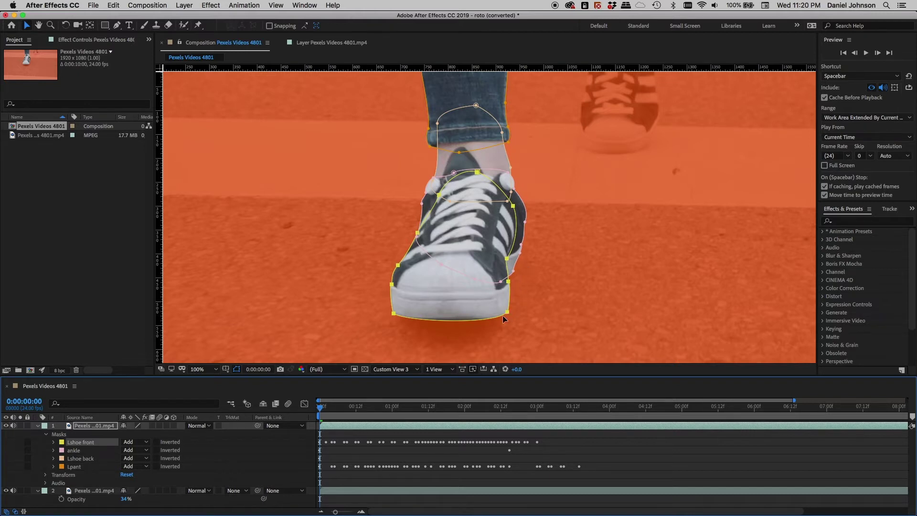
click(53, 442)
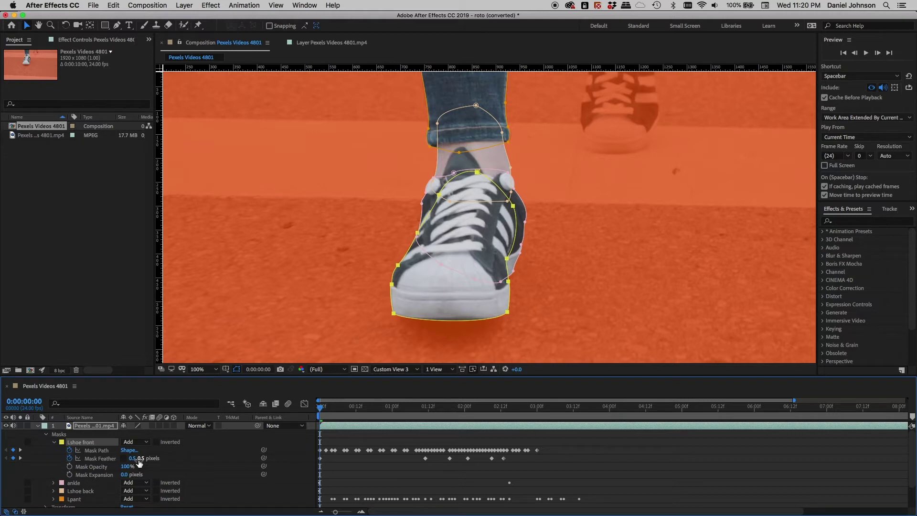
Scrub layer 2's Opacity up to 77% in the timeline
scroll(142, 492, down, 3)
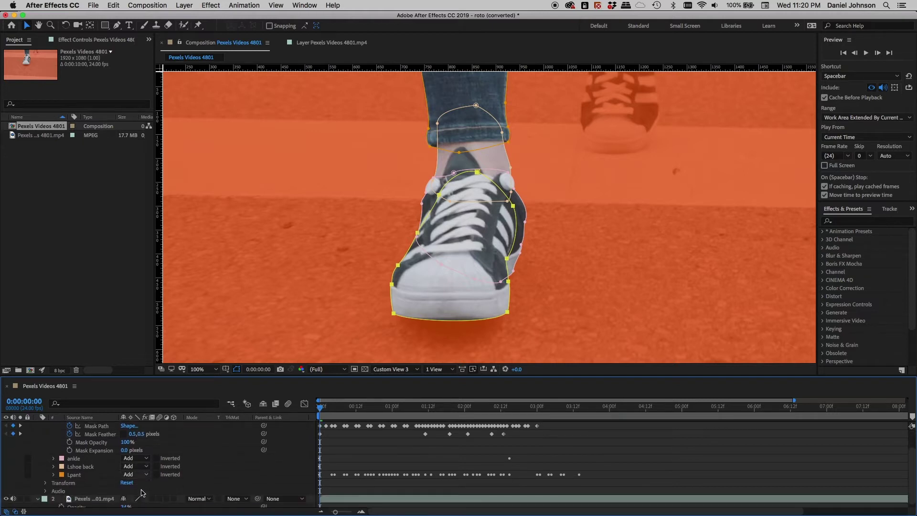
scroll(142, 492, down, 1)
click(126, 505)
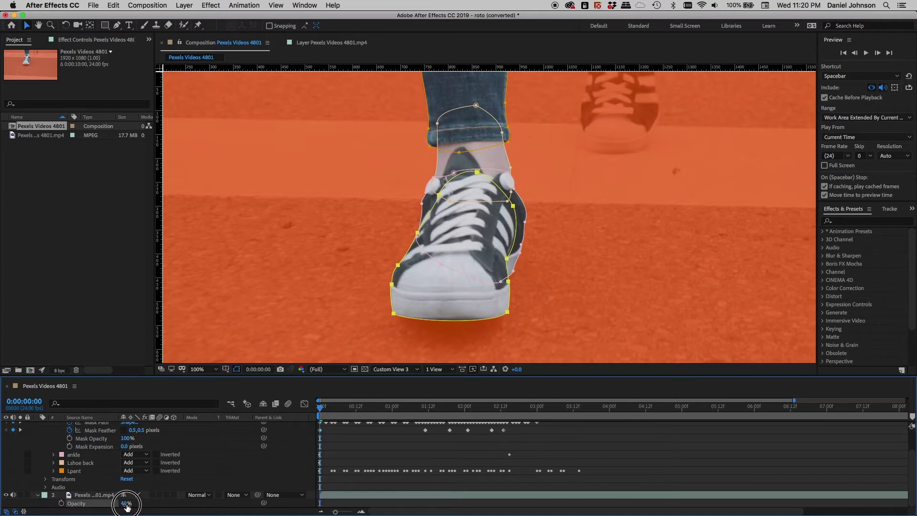
drag(127, 506, 143, 505)
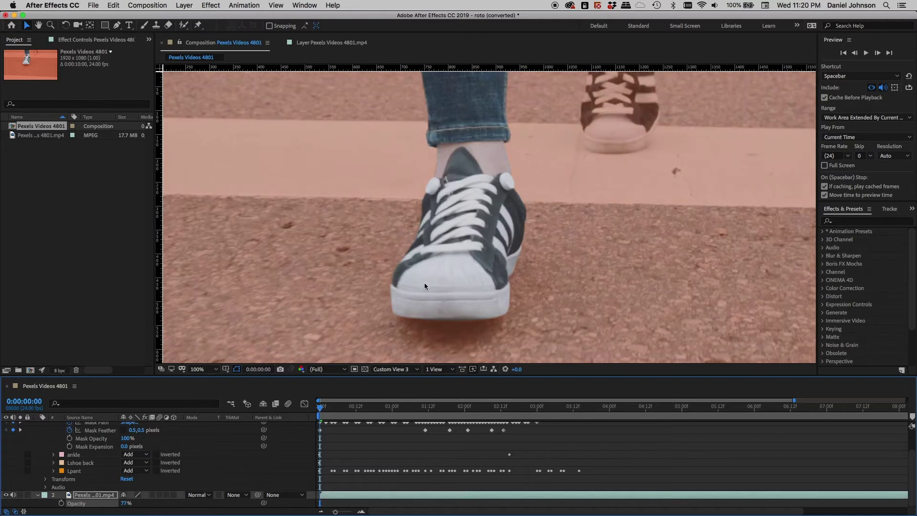
scroll(442, 245, up, 2)
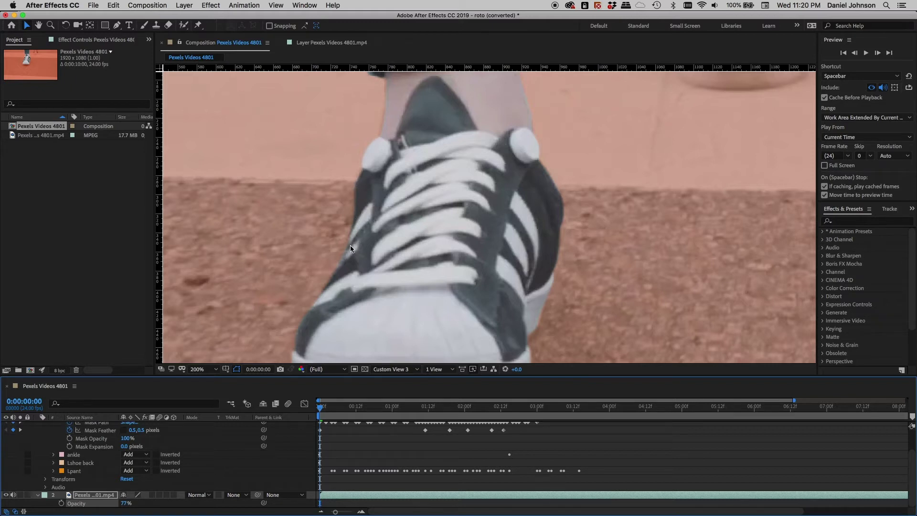
scroll(191, 446, up, 2)
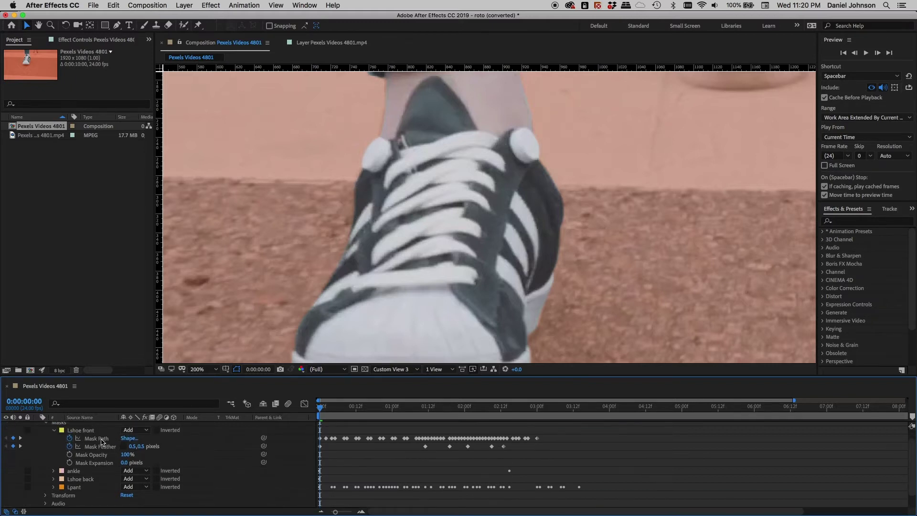
Select the Lshoe front mask path and open its colour swatch, showing yellow E4D84C
click(101, 439)
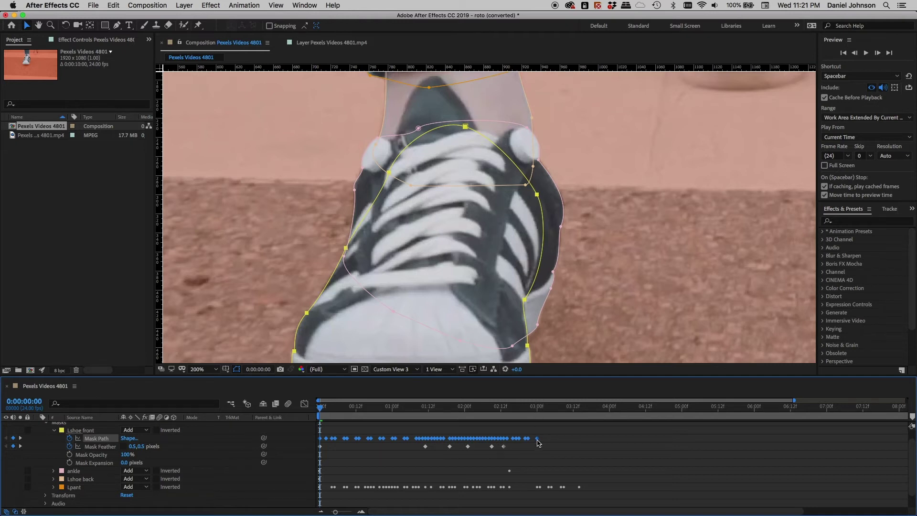
scroll(79, 486, down, 1)
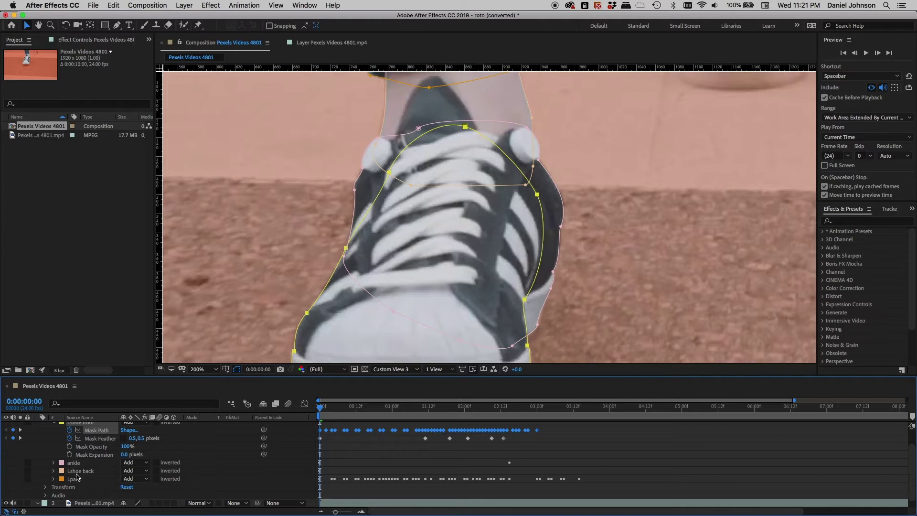
scroll(77, 475, up, 1)
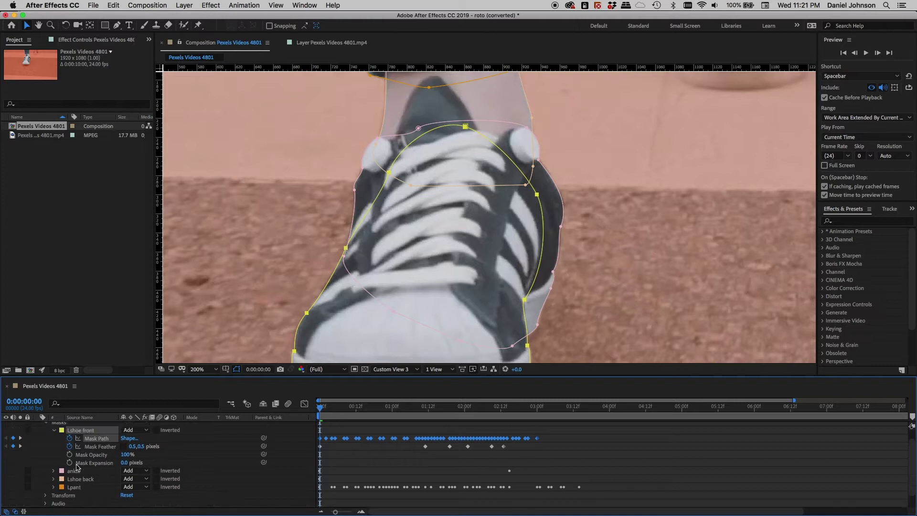
click(61, 430)
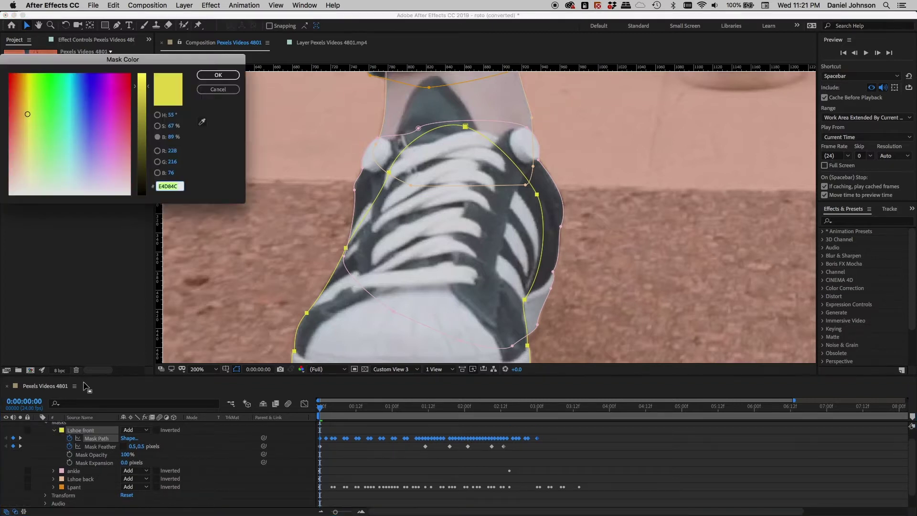
Cancel the Mask Color dialog, keeping the mask's yellow E4D84C outline
click(217, 89)
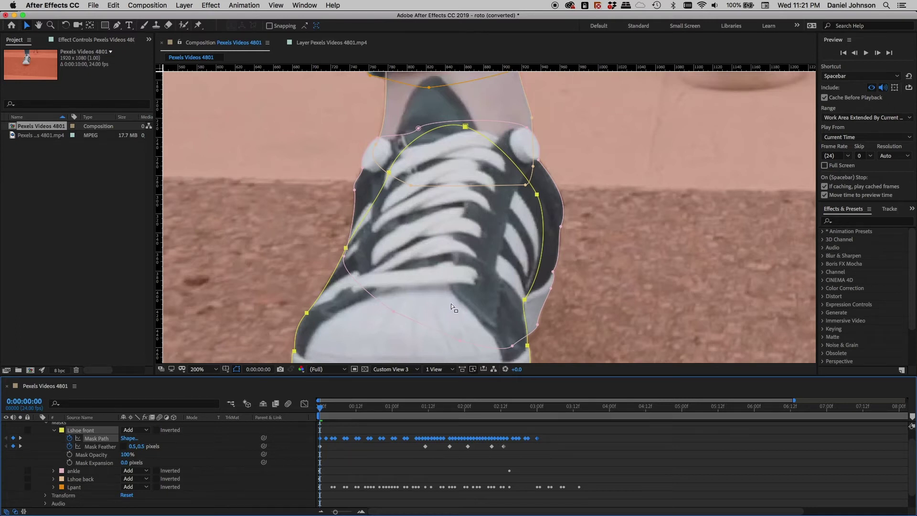
Zoom the viewer out to 100% and drop layer 2's Opacity to 57%
key(comma)
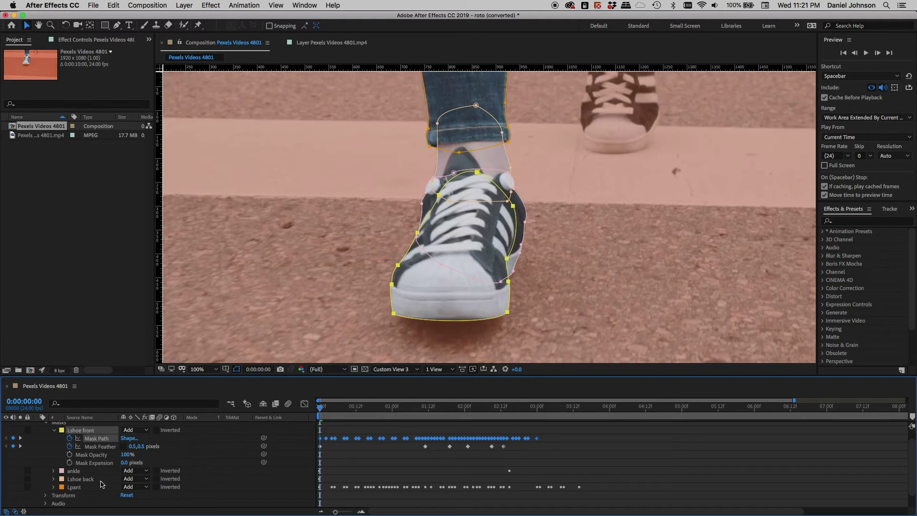
scroll(101, 492, down, 1)
drag(125, 504, 116, 512)
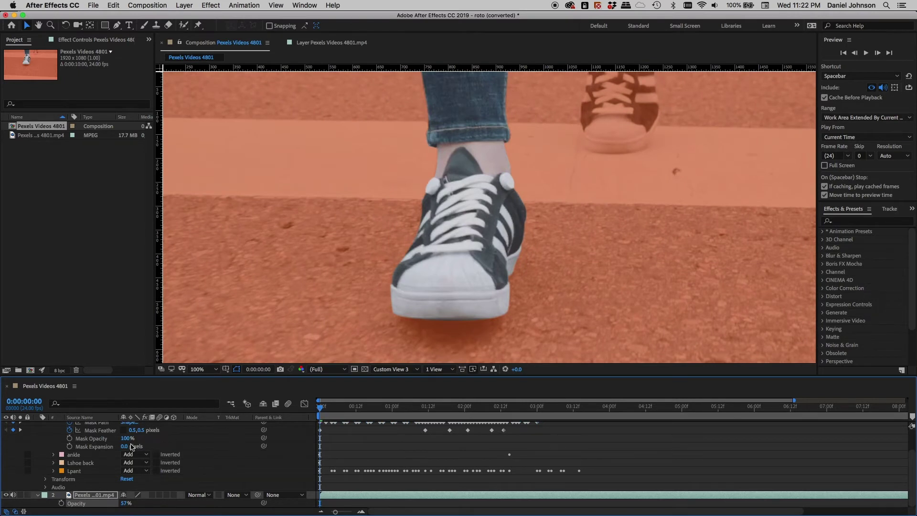
scroll(132, 447, up, 1)
scroll(104, 435, up, 1)
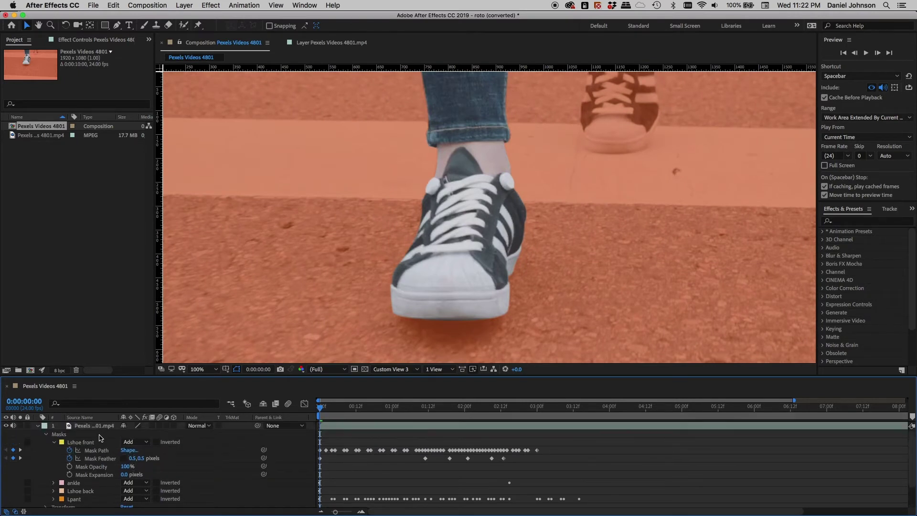
Select layer 1, scrub through the opening frames, then step ahead with Page Down
click(100, 435)
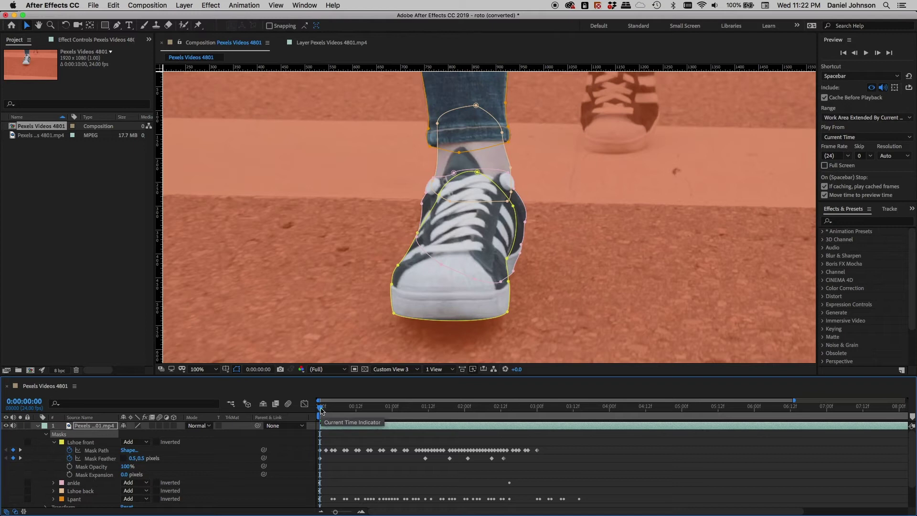
drag(320, 409, 379, 413)
drag(387, 412, 322, 423)
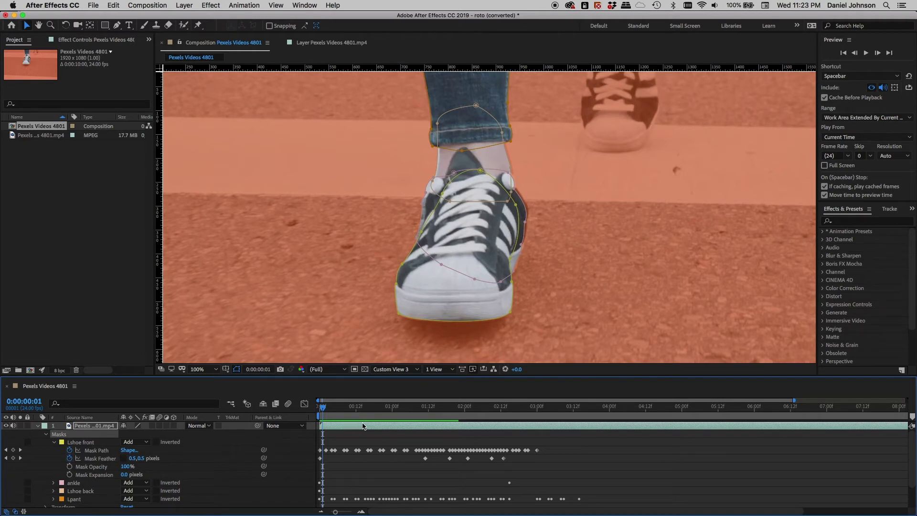
key(Page_Down)
key(Page_Down)
key(Page_Down)
key(Page_Down)
key(Page_Down)
key(Page_Down)
key(Page_Down)
key(Page_Down)
key(Page_Down)
key(Page_Down)
key(Page_Down)
key(Page_Down)
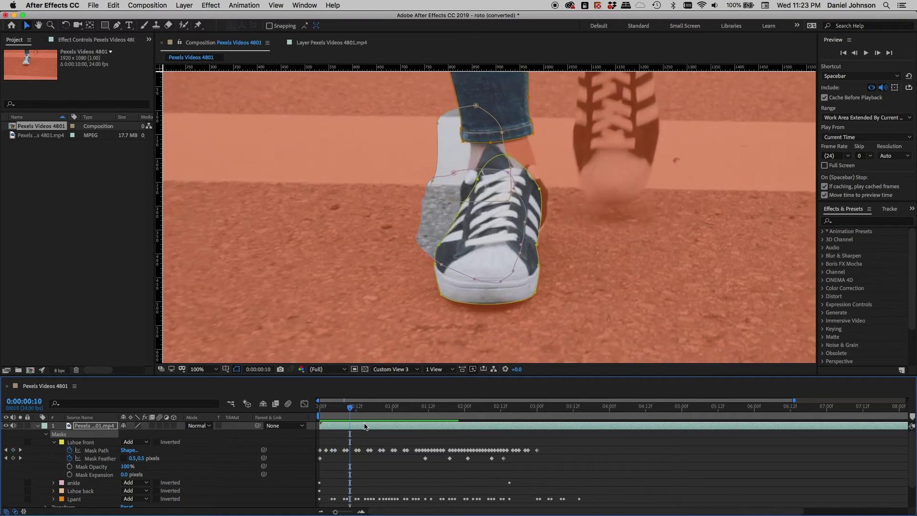
key(Page_Down)
key(Page_Down)
key(Page_Down)
key(Page_Down)
key(Page_Down)
key(Page_Down)
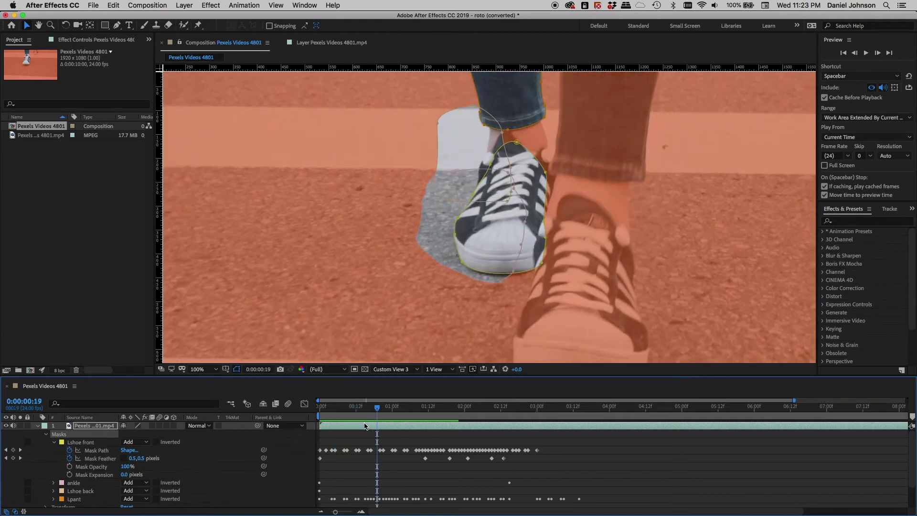
Step between frames 14 and 15 to compare the mask's fit
key(Page_Up)
key(Page_Up)
key(Page_Up)
key(Page_Up)
key(Page_Up)
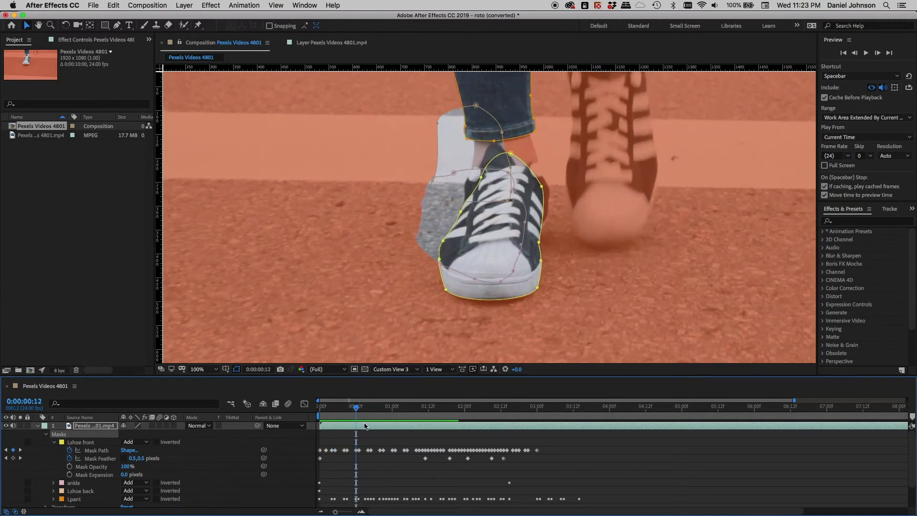
key(Page_Down)
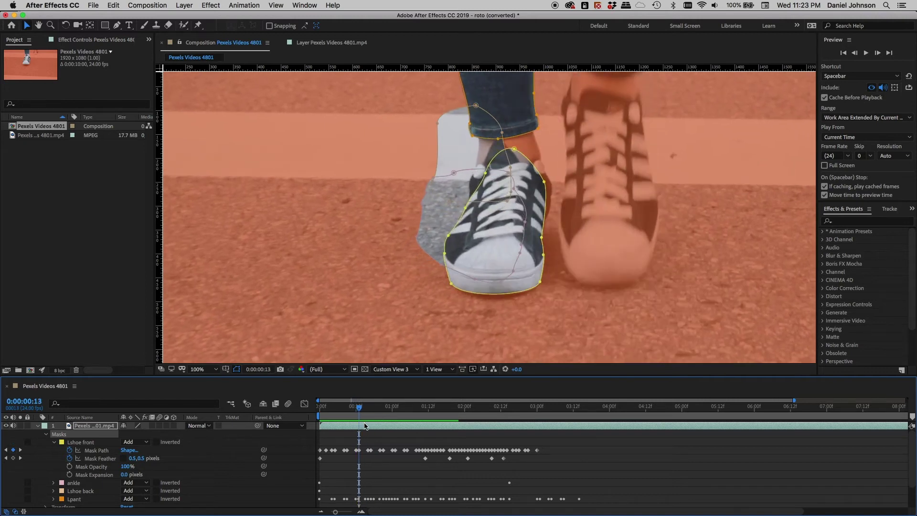
key(Page_Down)
key(Page_Down)
key(Page_Down)
key(Page_Up)
key(Page_Up)
key(Page_Up)
key(Page_Up)
Zoom to 400% and pan across the shoe's toe and bottom edge
scroll(480, 251, up, 1)
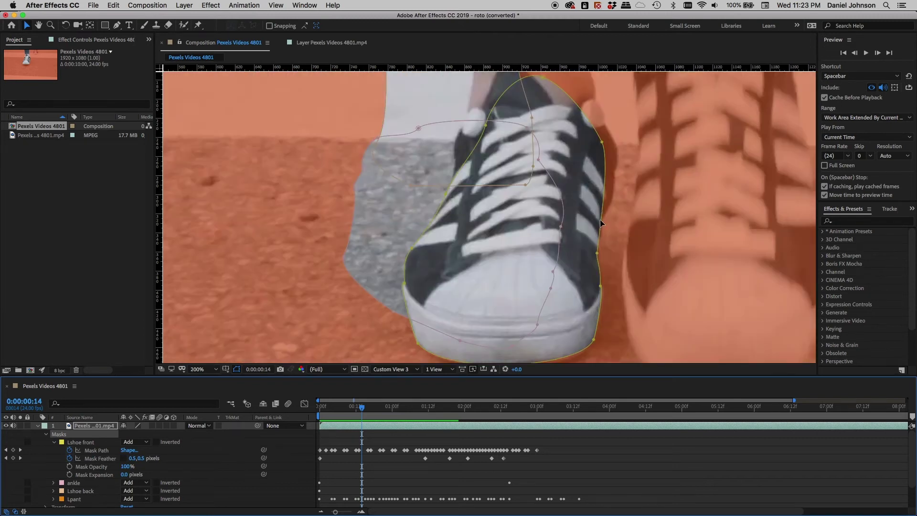
scroll(600, 221, up, 2)
key(h)
drag(598, 244, 476, 318)
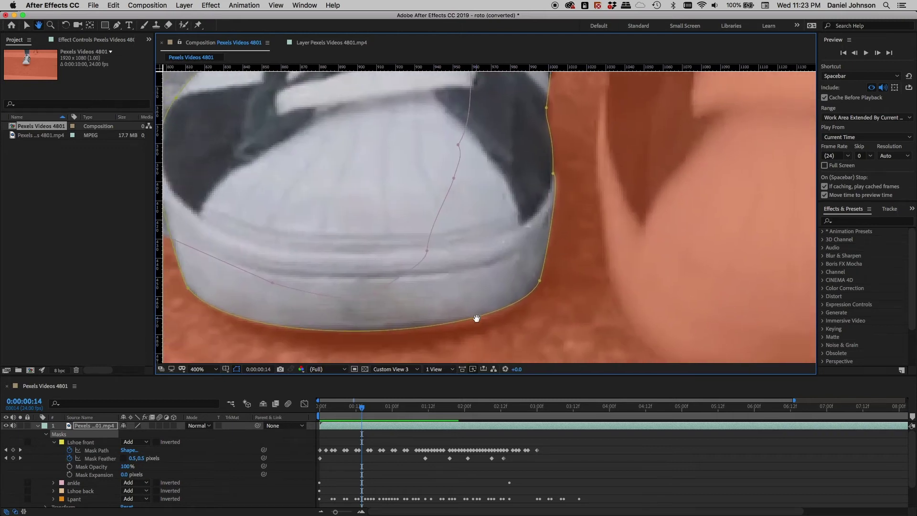
scroll(526, 304, down, 2)
scroll(265, 280, up, 2)
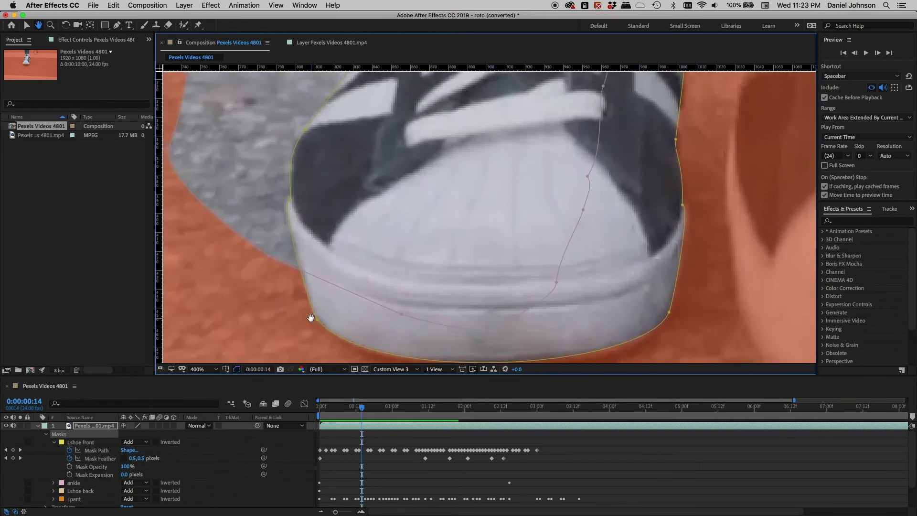
drag(310, 317, 305, 262)
key(v)
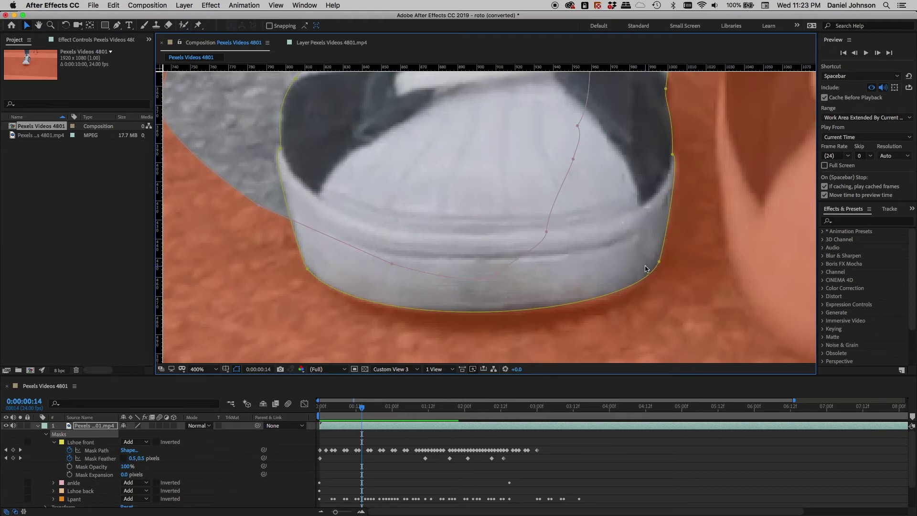
Check the mask at frames 19, 12, 6 and 10, then zoom back to 200%
key(Page_Down)
key(Page_Down)
key(Page_Down)
key(Page_Down)
key(Page_Down)
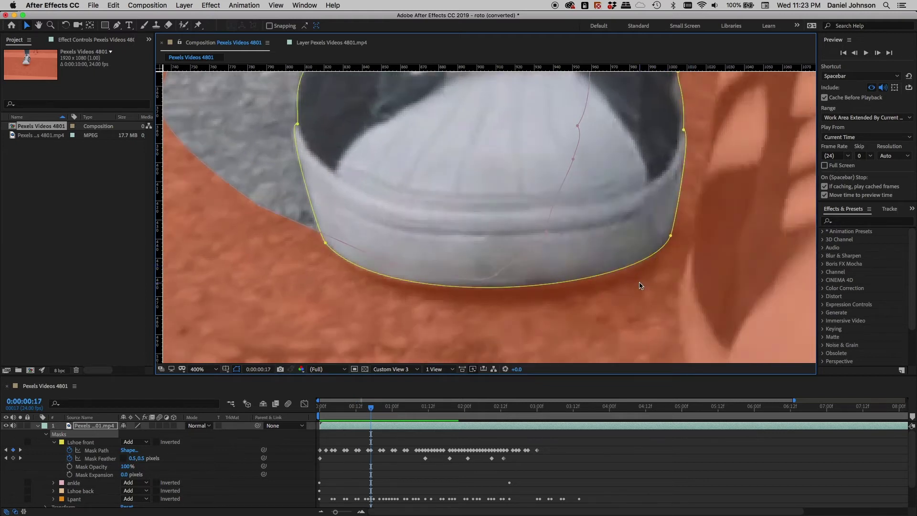
key(Page_Up)
key(Page_Up)
key(Page_Up)
key(Page_Up)
key(Page_Up)
key(Page_Up)
key(Page_Up)
key(Page_Up)
key(Page_Up)
key(Page_Up)
key(Page_Up)
key(Page_Up)
key(Page_Up)
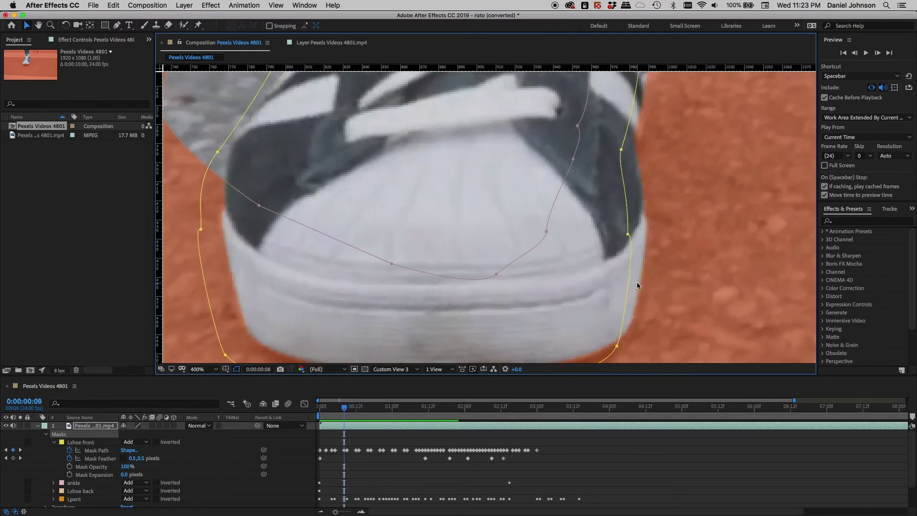
key(Page_Up)
key(Page_Up)
key(Page_Up)
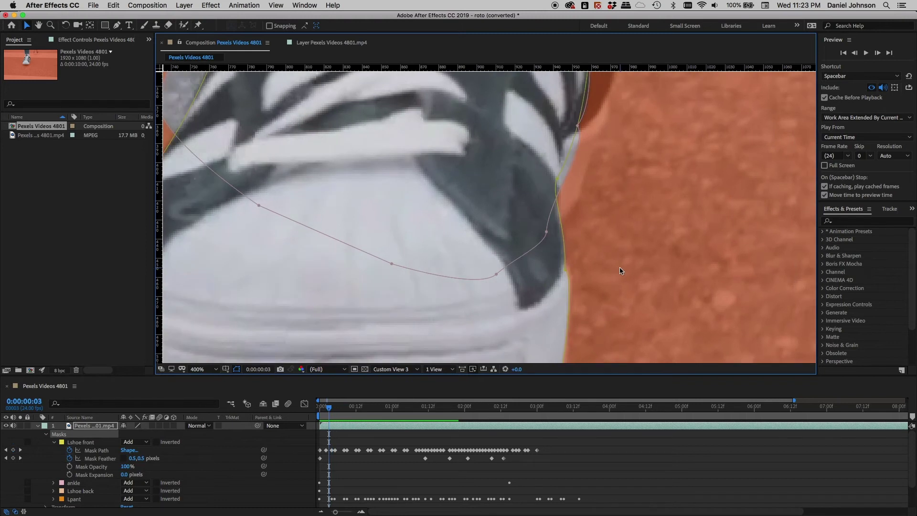
key(Page_Down)
key(Page_Down)
key(Page_Down)
key(Page_Down)
key(Page_Down)
key(Page_Down)
key(Page_Down)
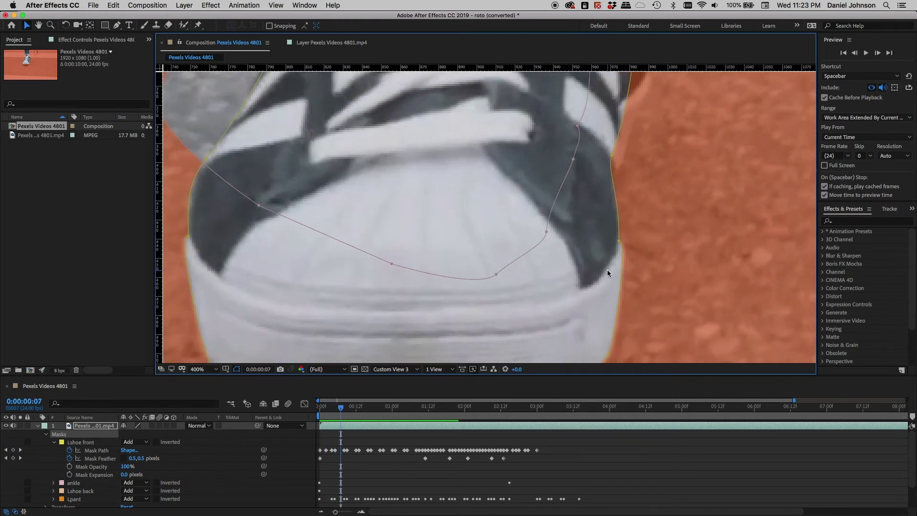
key(comma)
key(comma)
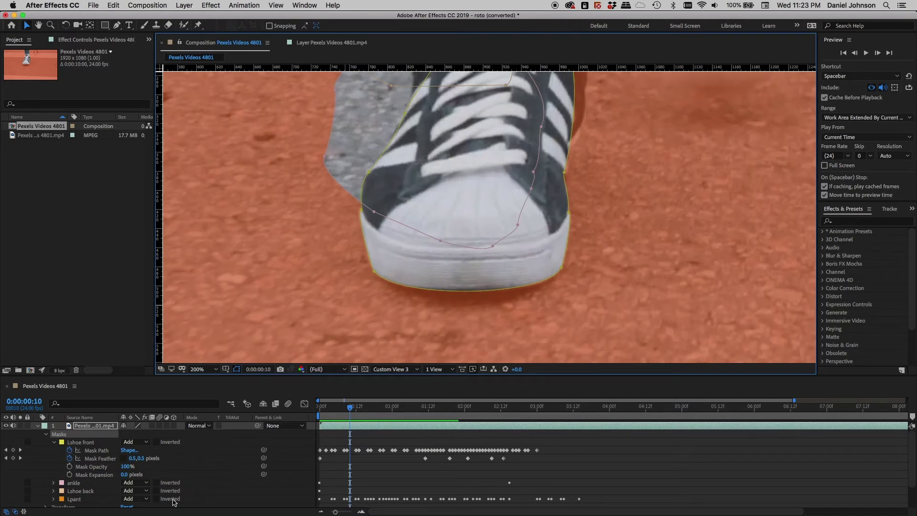
Raise layer 2's Opacity to 100% and reselect layer 1 to show its mask paths
scroll(183, 492, down, 3)
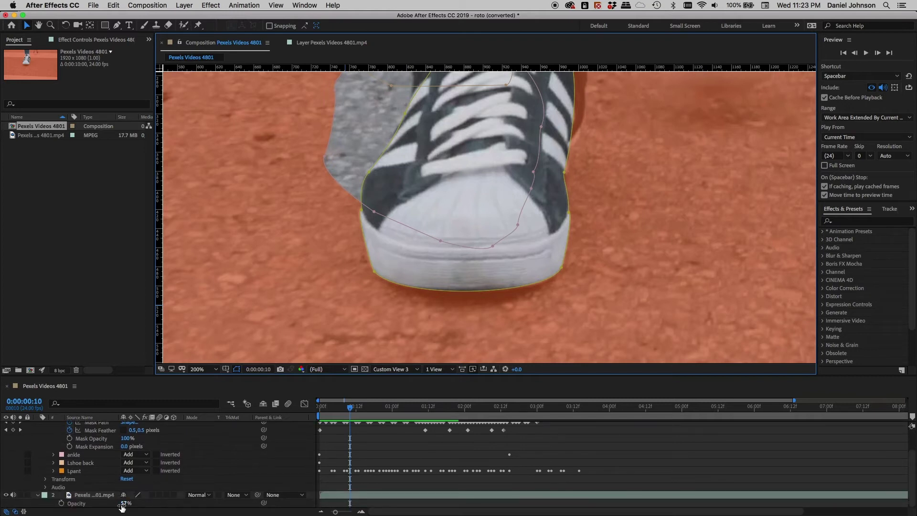
drag(125, 504, 153, 506)
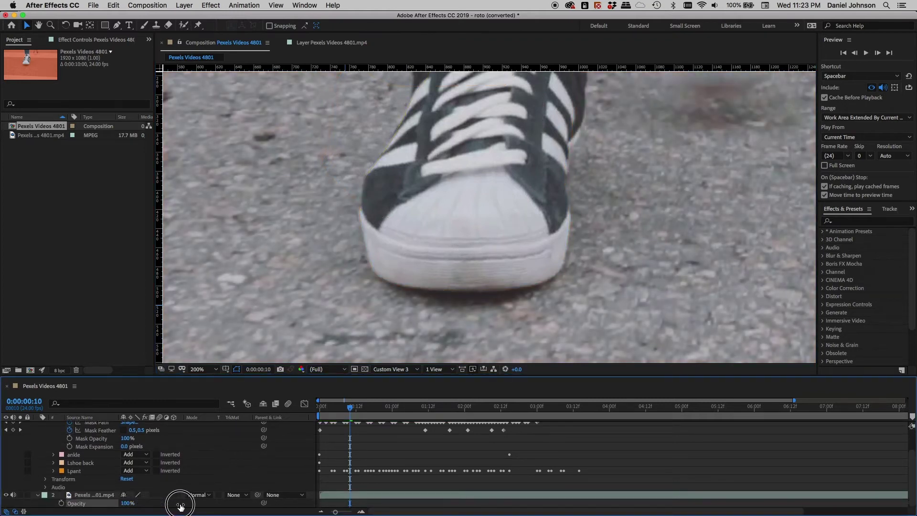
scroll(157, 497, up, 3)
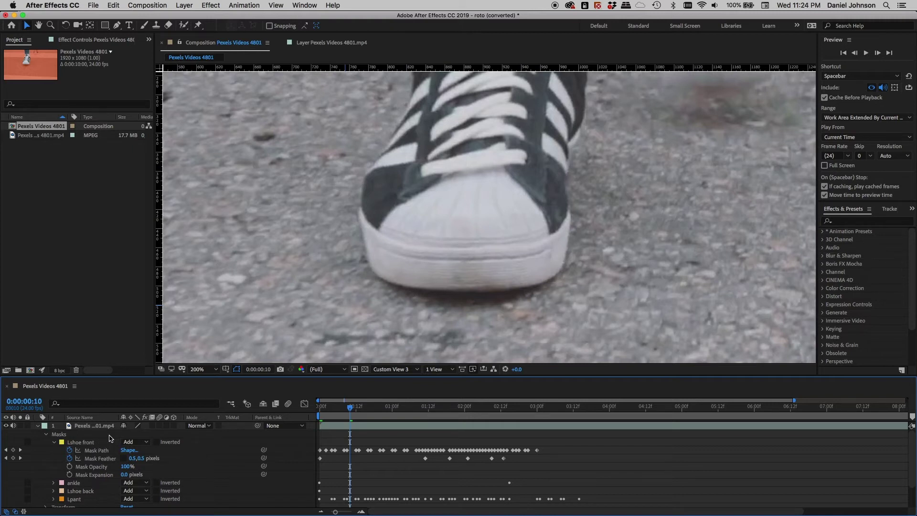
click(112, 436)
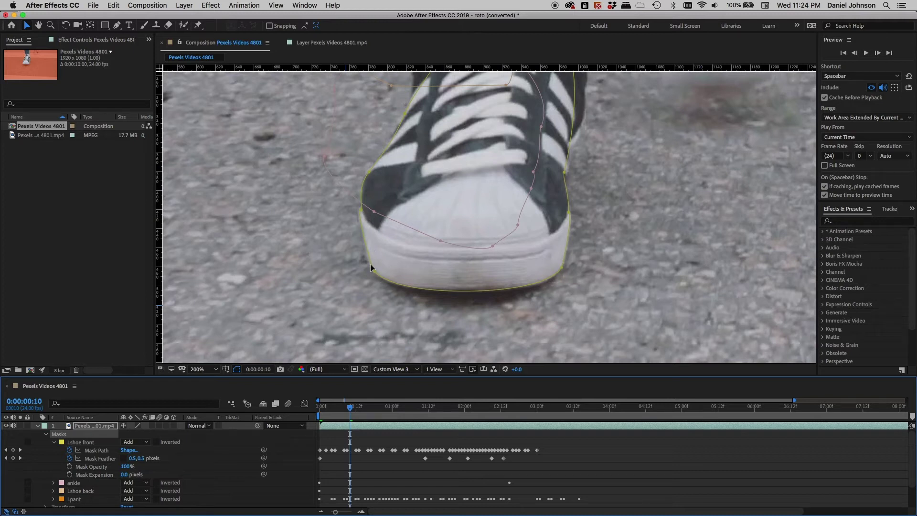
At frame 10, zoom to 800% and add a vertex to the Lshoe front mask's left edge beside the laces
scroll(378, 287, up, 2)
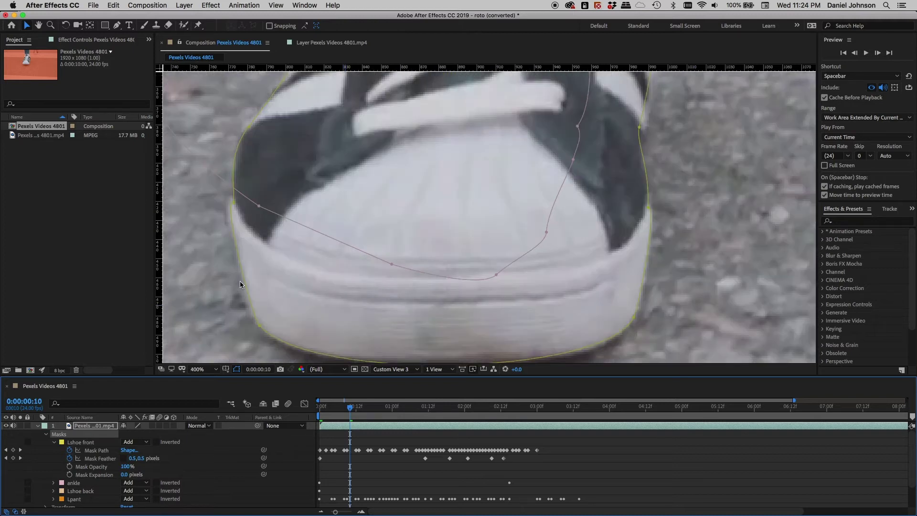
scroll(241, 299, up, 3)
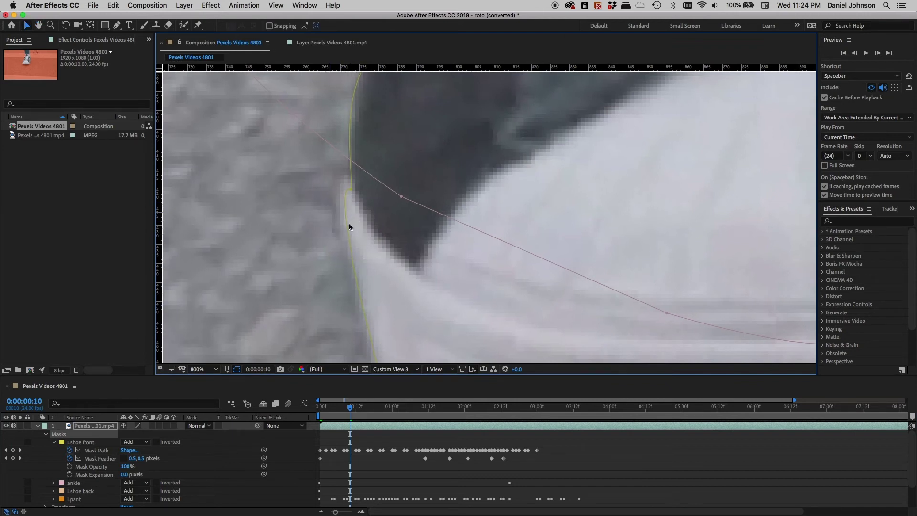
scroll(346, 259, down, 2)
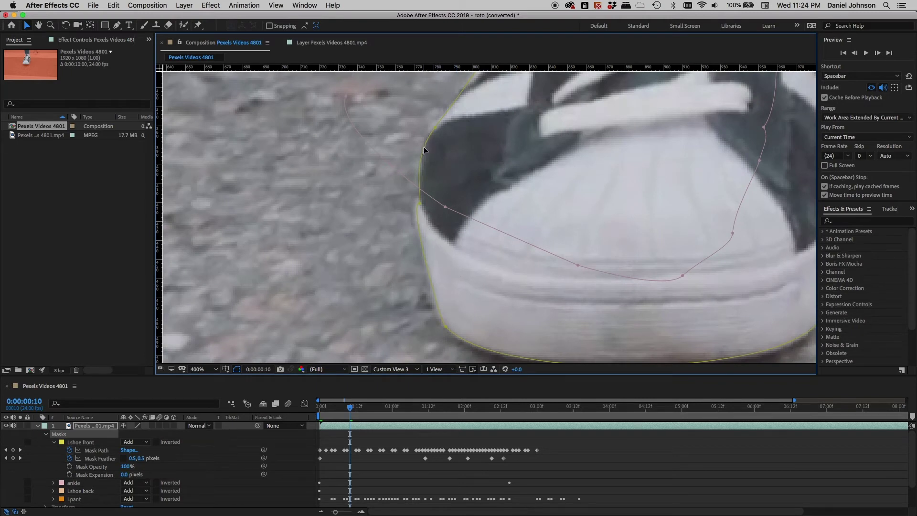
drag(436, 147, 371, 252)
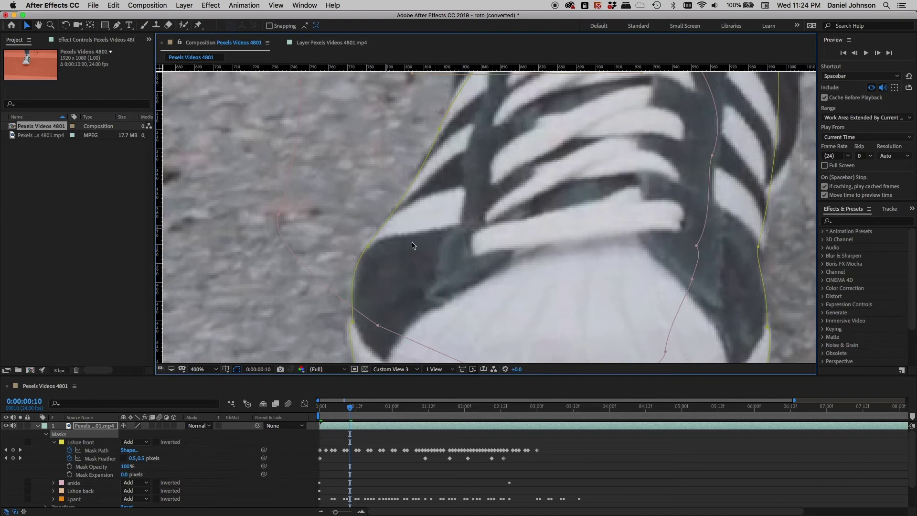
key(period)
key(space)
drag(338, 206, 395, 229)
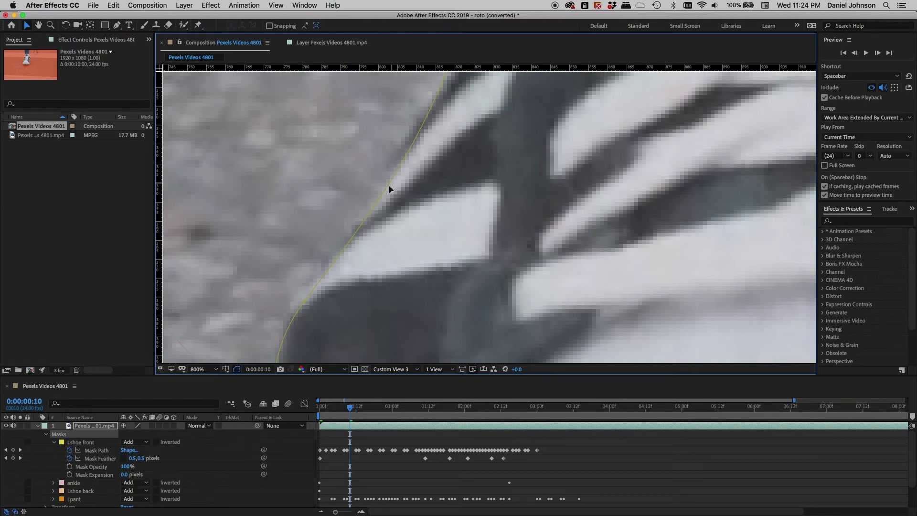
drag(448, 117, 347, 263)
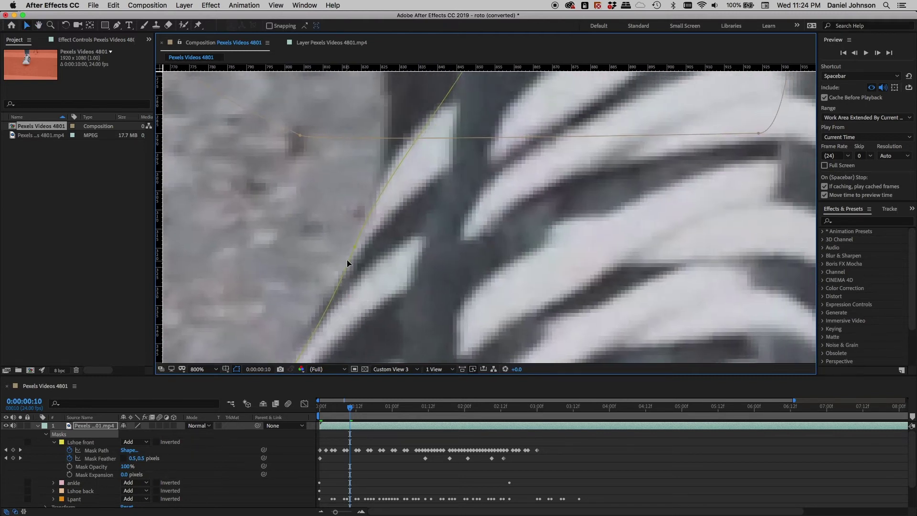
click(358, 243)
Inspect the mask along the toe cap and sole, then zoom back out
scroll(398, 268, down, 2)
drag(396, 289, 359, 170)
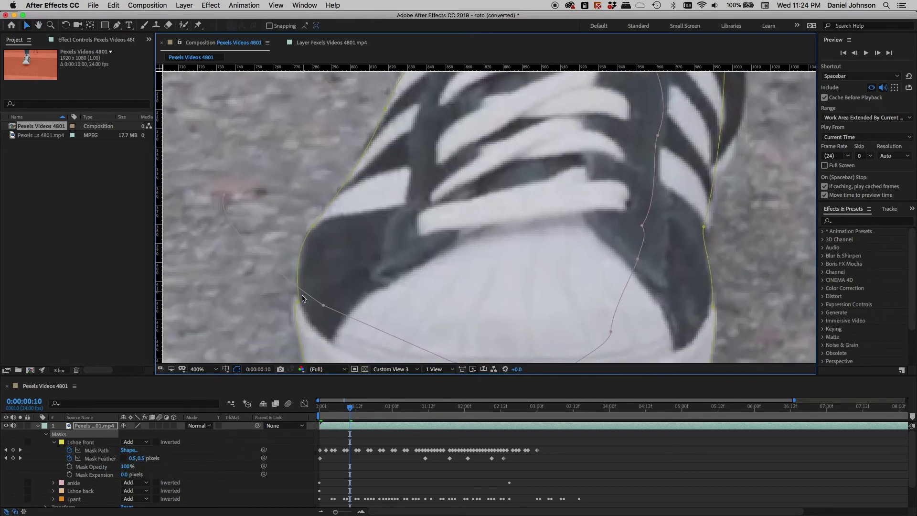
drag(303, 301, 317, 210)
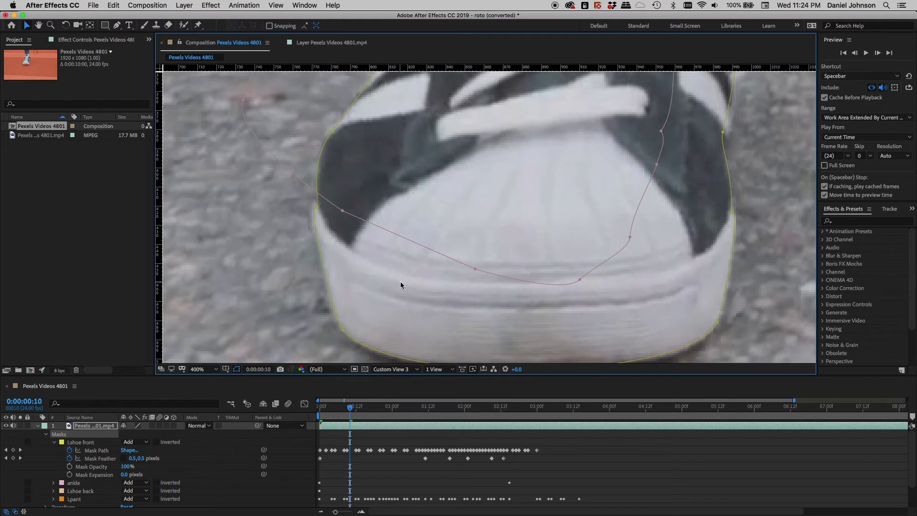
scroll(406, 294, down, 2)
scroll(414, 302, up, 2)
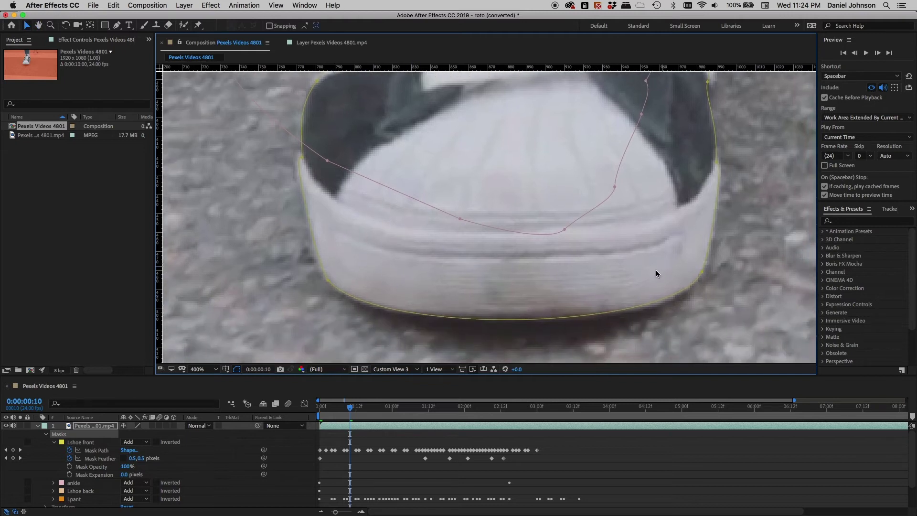
drag(333, 204, 354, 263)
scroll(354, 260, down, 2)
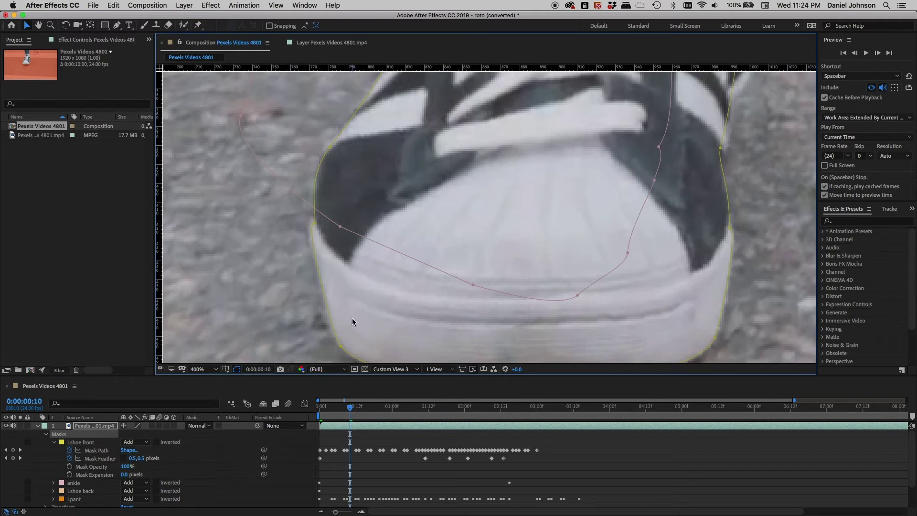
scroll(352, 319, up, 2)
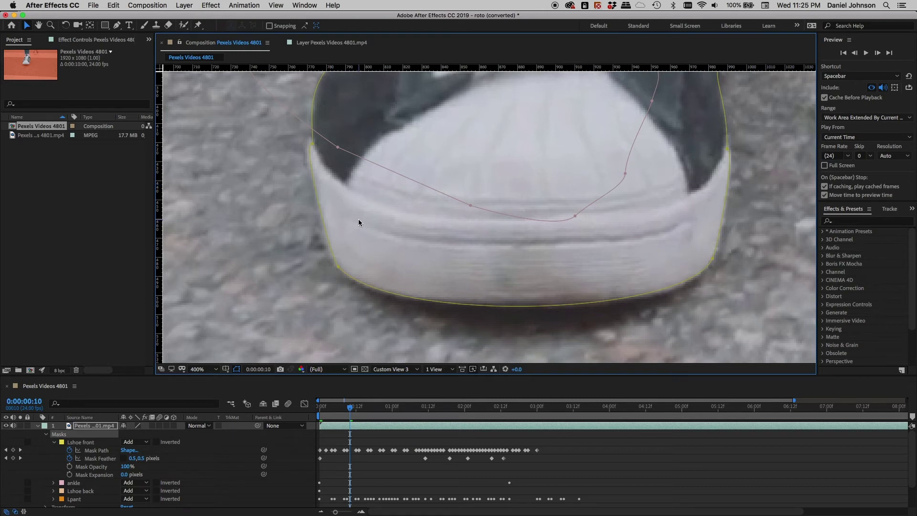
scroll(358, 218, down, 1)
scroll(358, 219, up, 1)
scroll(358, 219, down, 1)
scroll(358, 218, down, 1)
scroll(373, 220, up, 5)
scroll(373, 220, right, 4)
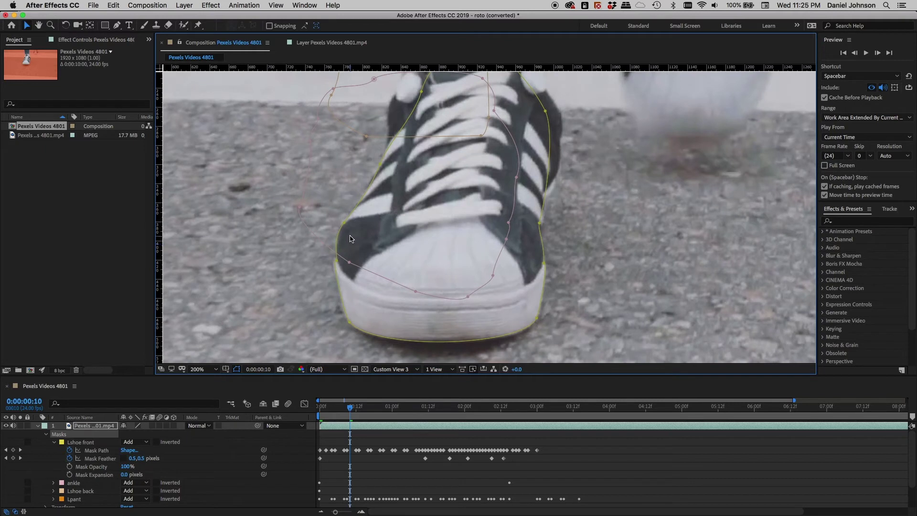
Advance to frame 19, zoom to 400%, and select the mask points on the toe's left edge
key(Page_Down)
key(Page_Down)
key(Page_Down)
key(Page_Down)
key(Page_Down)
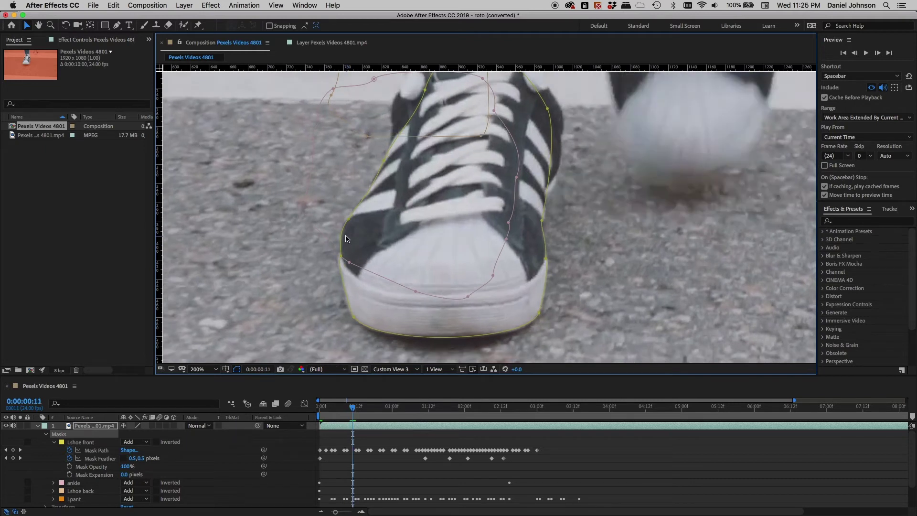
key(Page_Down)
key(Page_Down)
key(Page_Down)
key(Page_Down)
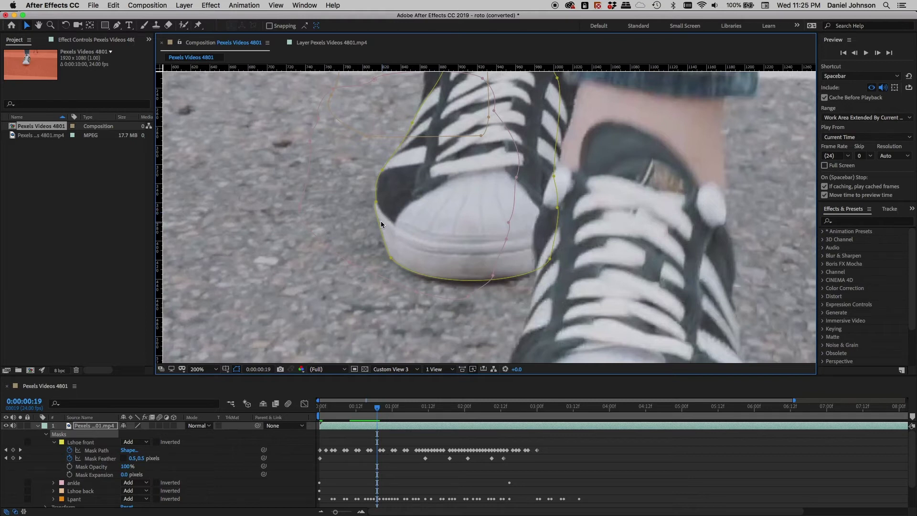
key(period)
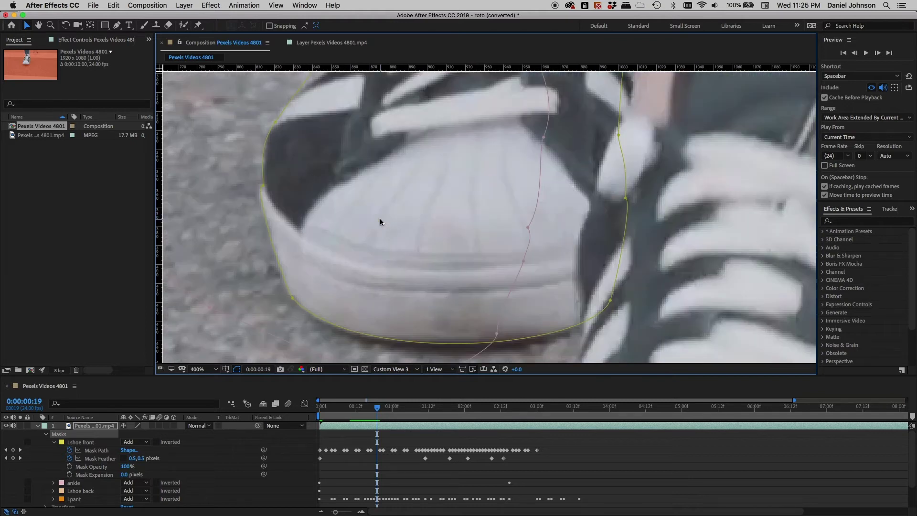
click(263, 186)
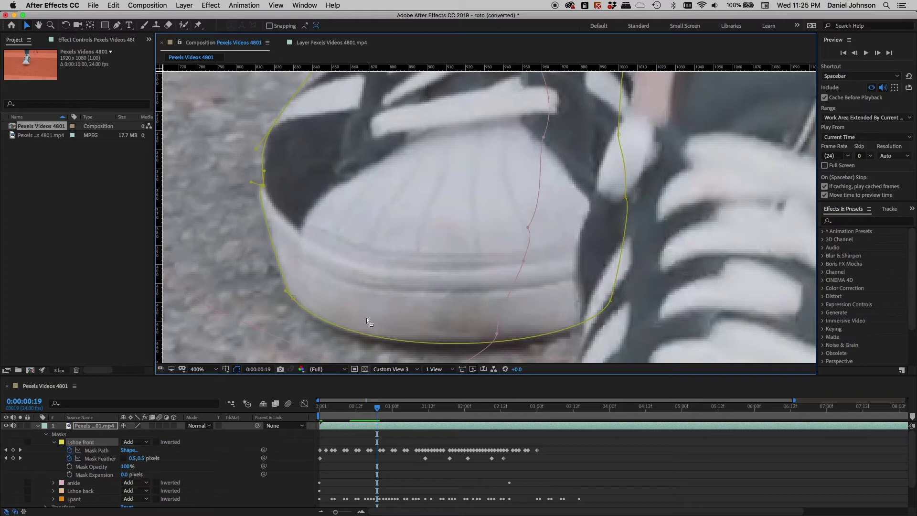
click(263, 186)
Adjust the toe outline points to fit the toe cap, then return to frame 0
scroll(262, 186, down, 2)
scroll(263, 185, up, 2)
click(291, 298)
scroll(611, 300, down, 2)
scroll(554, 318, up, 2)
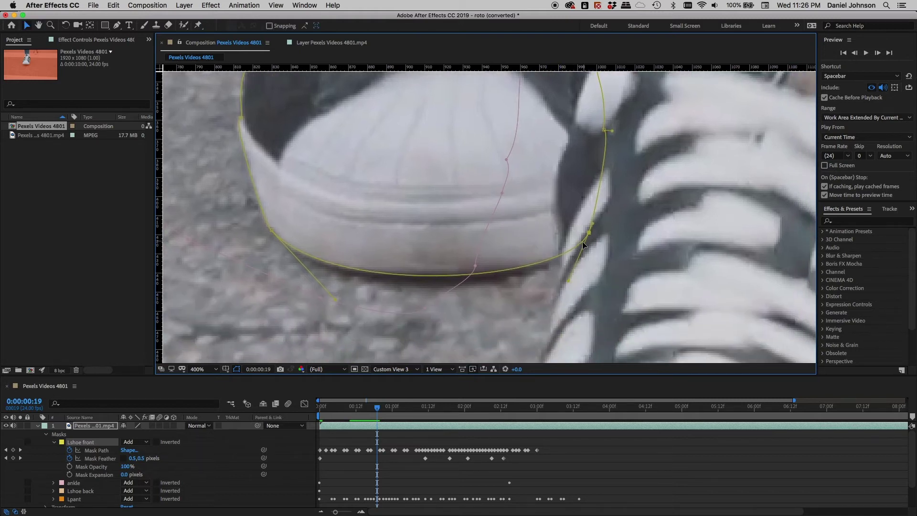
scroll(583, 242, down, 2)
scroll(349, 272, up, 2)
scroll(421, 271, down, 2)
scroll(556, 255, up, 2)
scroll(574, 249, down, 2)
scroll(374, 263, up, 2)
scroll(379, 274, down, 2)
scroll(543, 263, up, 2)
scroll(566, 232, down, 2)
scroll(542, 266, up, 2)
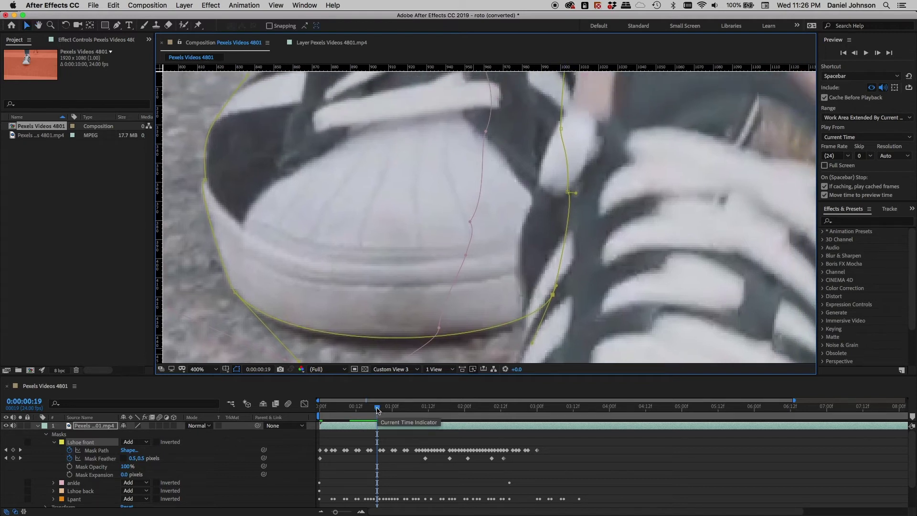
scroll(356, 344, down, 1)
key(Home)
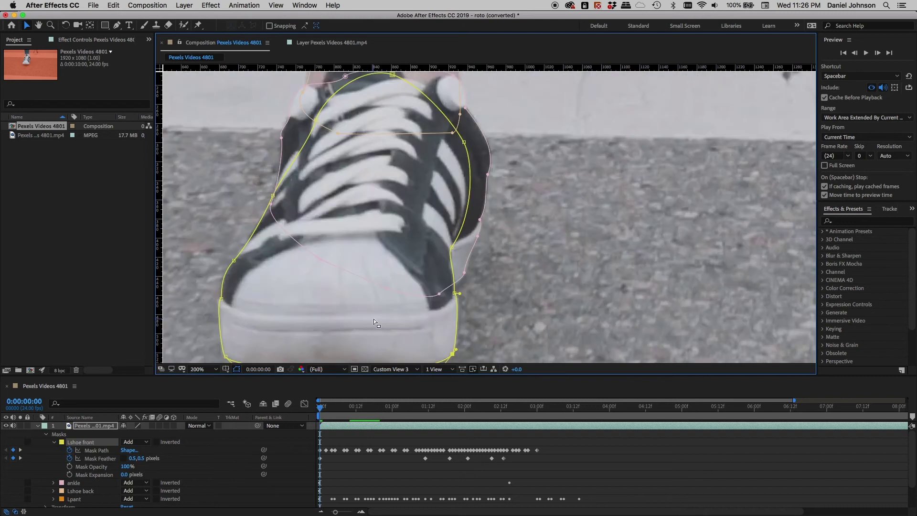
Select the Lshoe front mask's corner points and convert the left-edge point with the Convert Vertex tool
drag(373, 319, 472, 250)
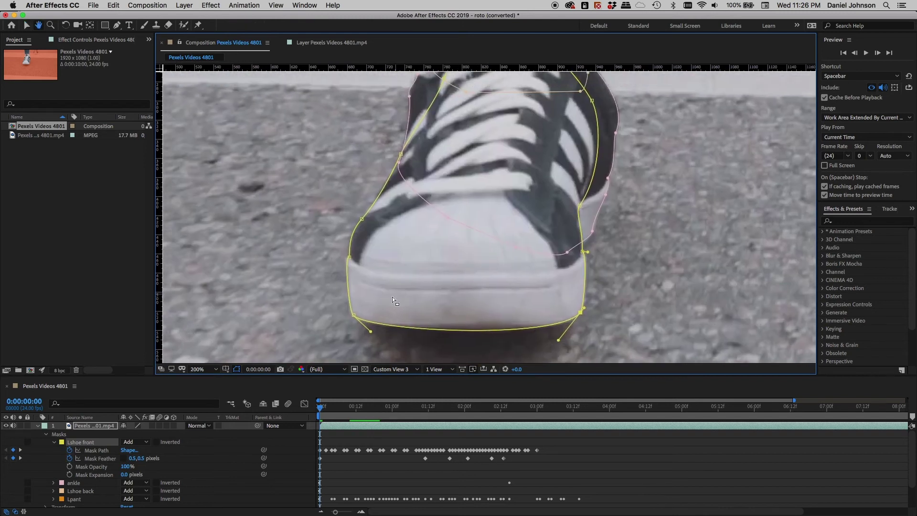
click(349, 259)
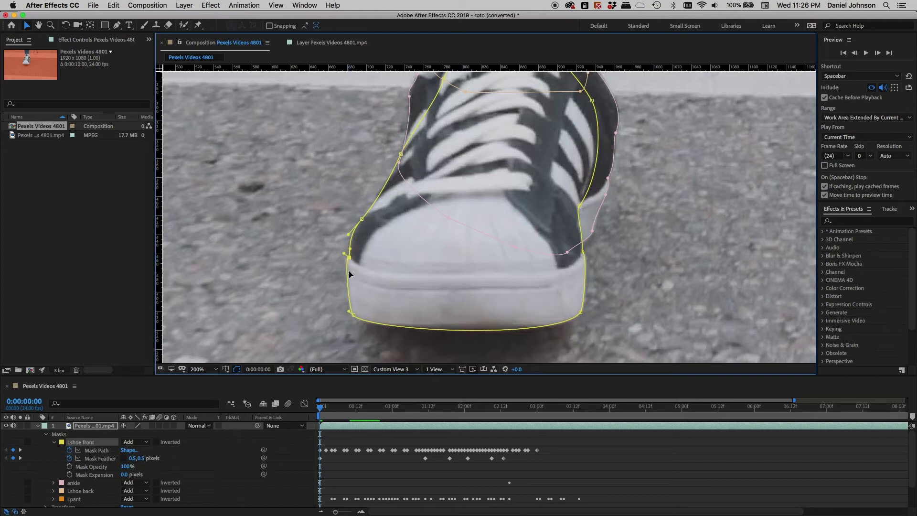
click(352, 314)
click(581, 314)
click(582, 252)
drag(117, 24, 27, 30)
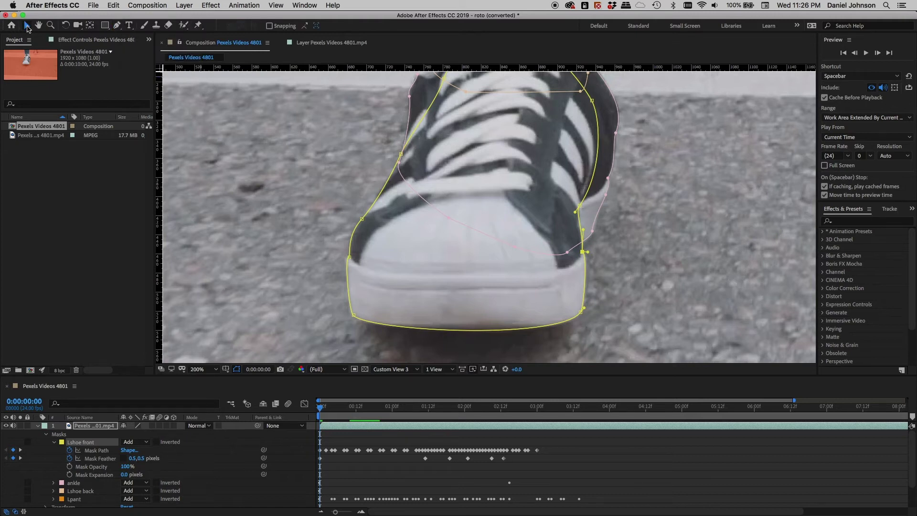
click(350, 257)
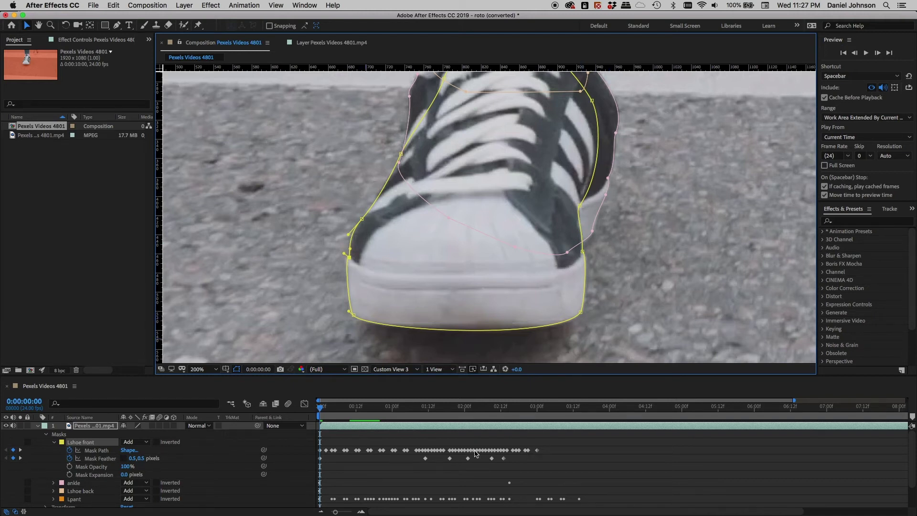
mouse_move(475, 452)
Step through frames 2 to 0:00:01:03, checking the mask against the moving sneaker
key(Page_Down)
key(Page_Down)
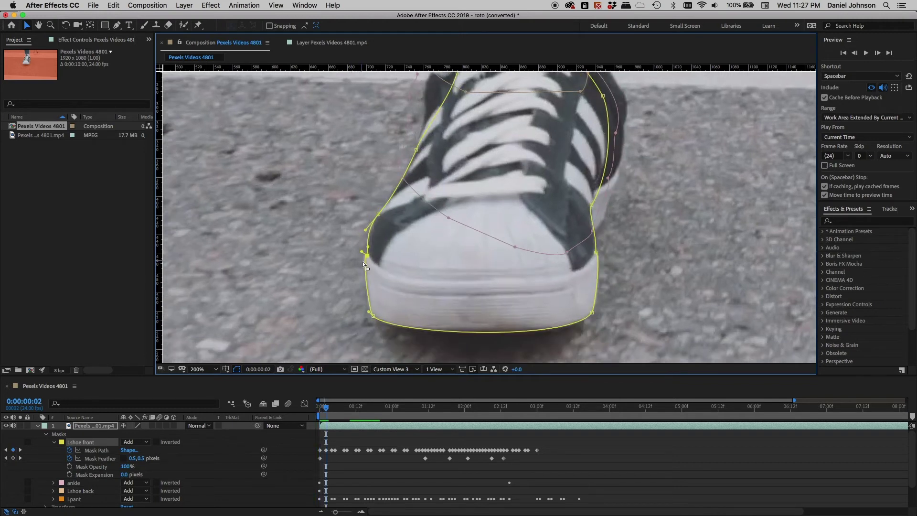
key(Page_Down)
key(Page_Down)
key(Page_Down)
key(Page_Down)
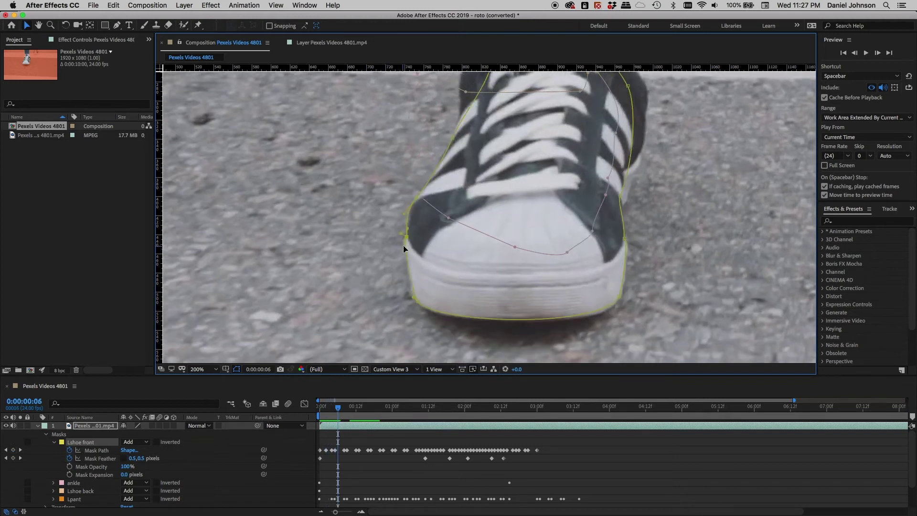
key(Page_Down)
key(Page_Down)
key(Page_Down)
key(Page_Down)
key(Page_Down)
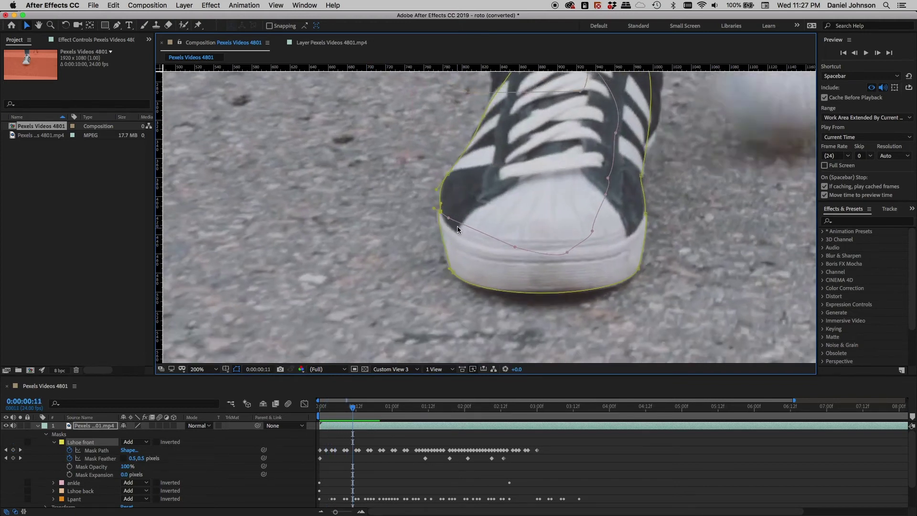
key(Page_Down)
key(Page_Down)
key(Page_Down)
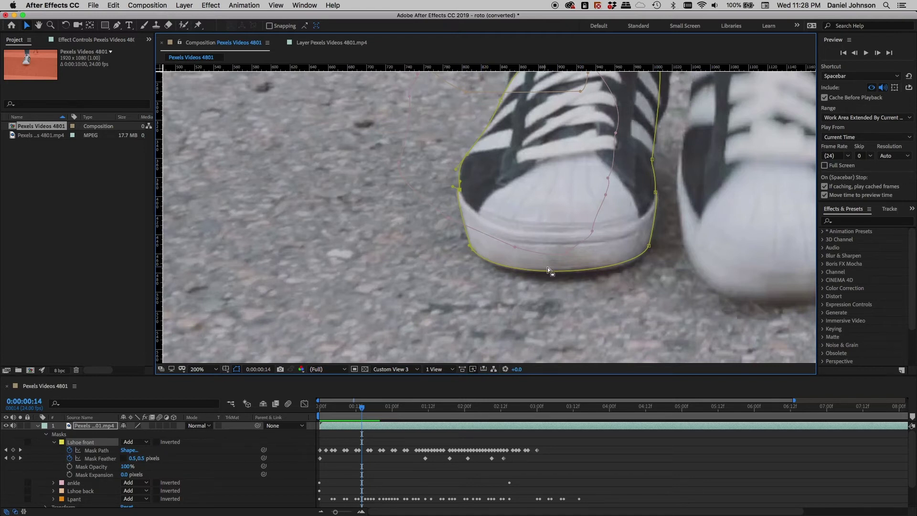
key(Page_Down)
key(Page_Down)
key(Page_Down)
key(Page_Down)
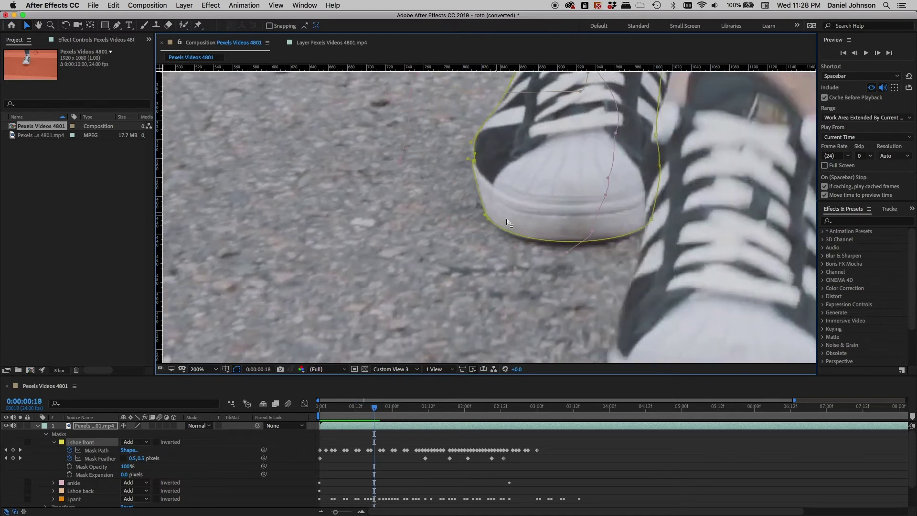
key(Page_Down)
key(Page_Down)
key(Page_Down)
key(Page_Down)
key(Page_Down)
key(Page_Down)
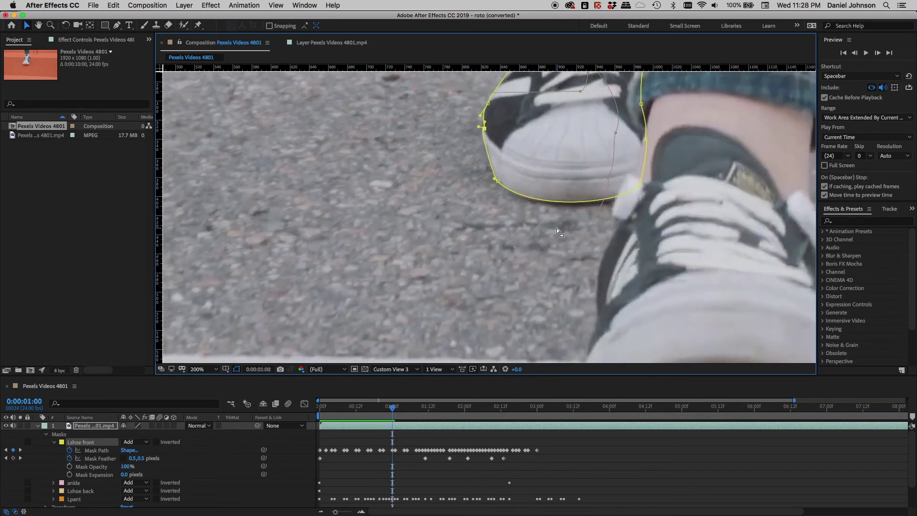
key(Page_Down)
key(Page_Down)
key(Page_Down)
drag(549, 144, 494, 250)
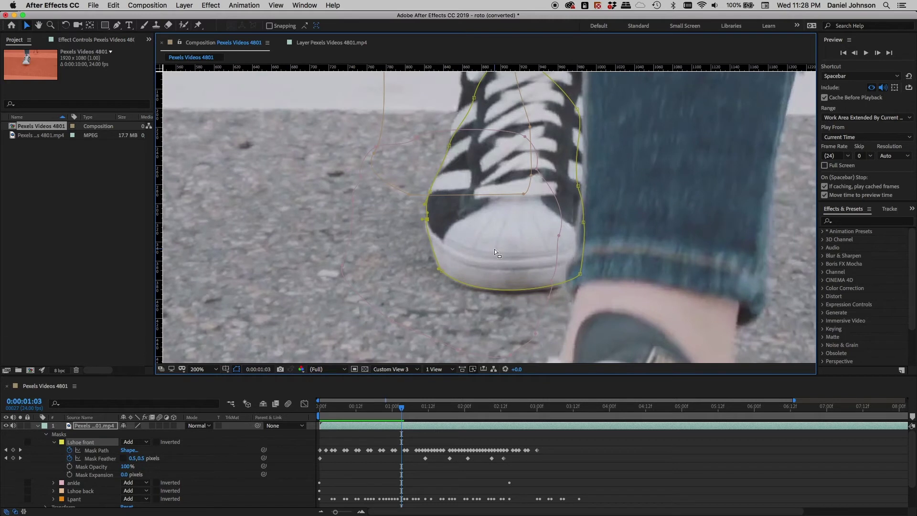
Step back and forth through 0:00:01:08–0:00:01:19 and view the footage at 100%
key(Page_Down)
key(Page_Down)
key(Page_Down)
key(Page_Down)
key(Page_Down)
key(Page_Down)
key(Page_Down)
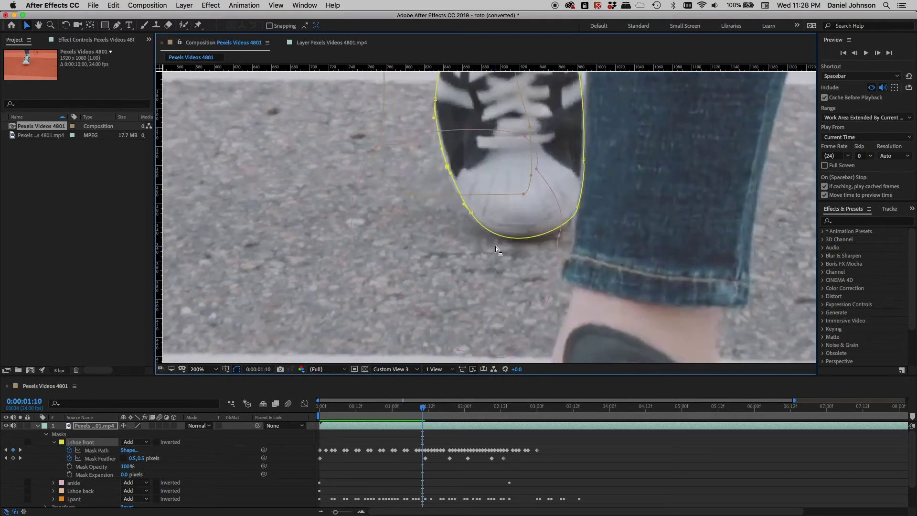
key(Page_Up)
key(Page_Up)
key(Page_Up)
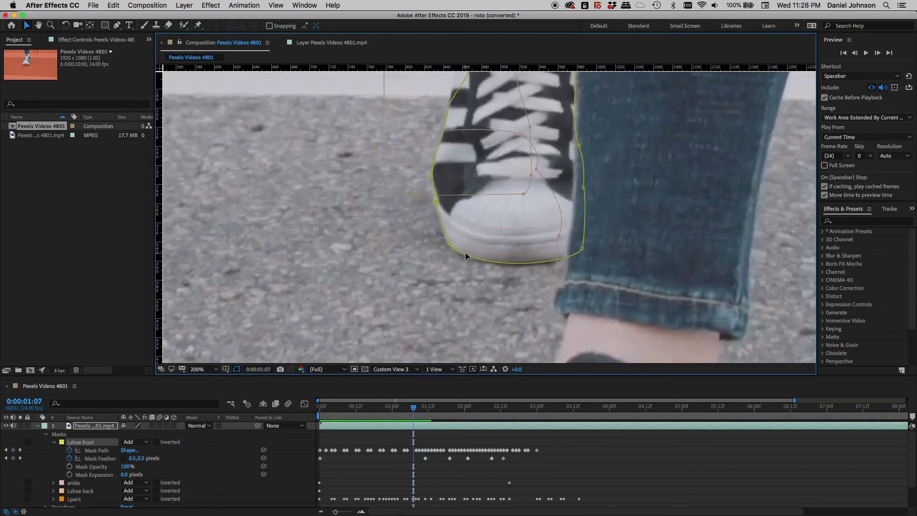
key(Page_Down)
key(Page_Down)
key(Page_Down)
key(Page_Down)
key(Page_Down)
key(Page_Down)
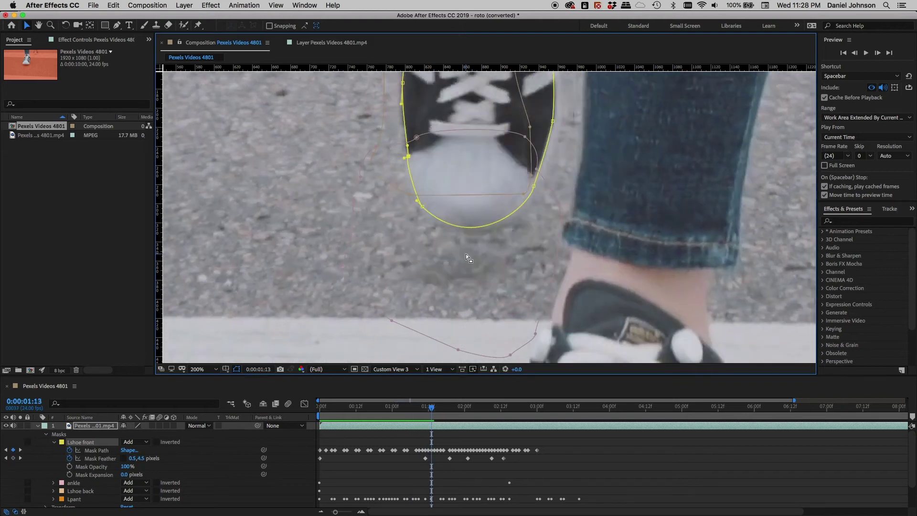
key(Page_Down)
key(Page_Down)
key(Page_Down)
key(Page_Down)
key(Page_Down)
key(Page_Down)
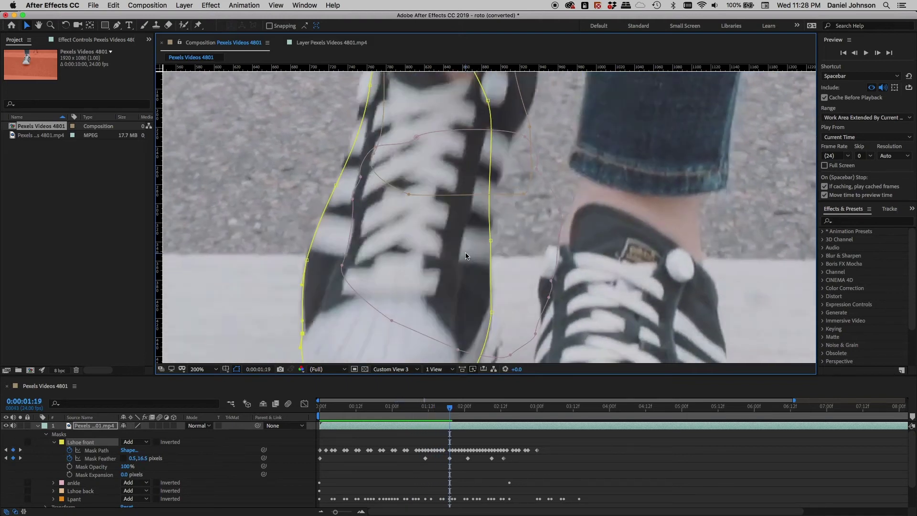
key(Page_Up)
key(Page_Up)
key(Page_Up)
key(Page_Up)
key(Page_Up)
key(Page_Up)
key(Page_Up)
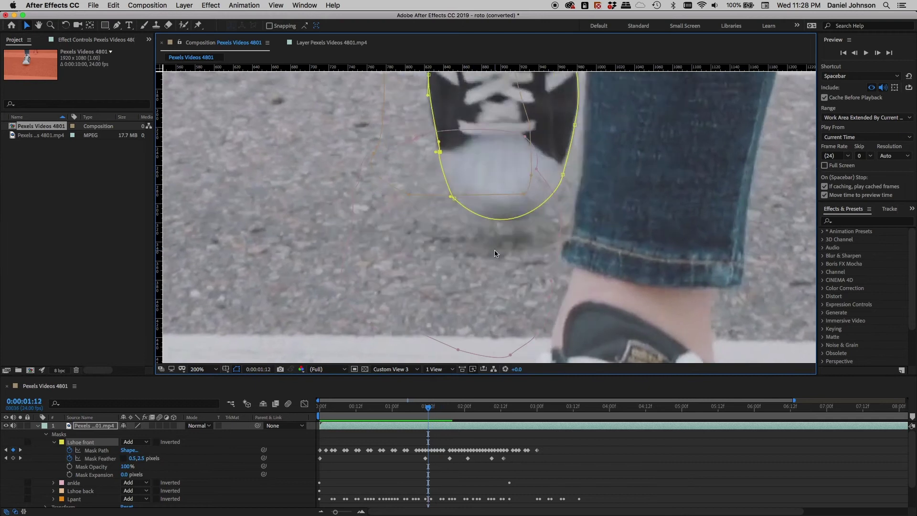
key(Page_Up)
key(comma)
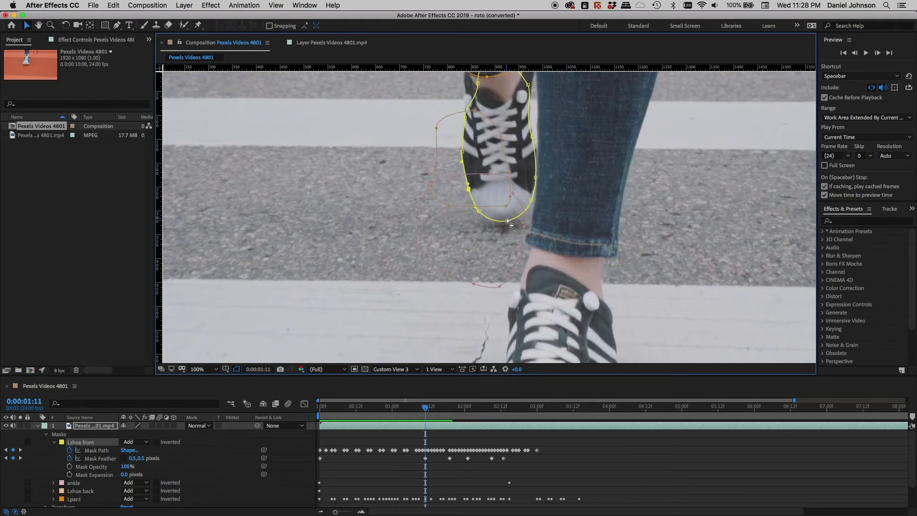
Alternate between 0:00:01:13 and 0:00:01:17, comparing the mask path and feather
key(Page_Down)
key(Page_Down)
key(Page_Down)
key(Page_Down)
key(Page_Down)
key(Page_Down)
key(Page_Down)
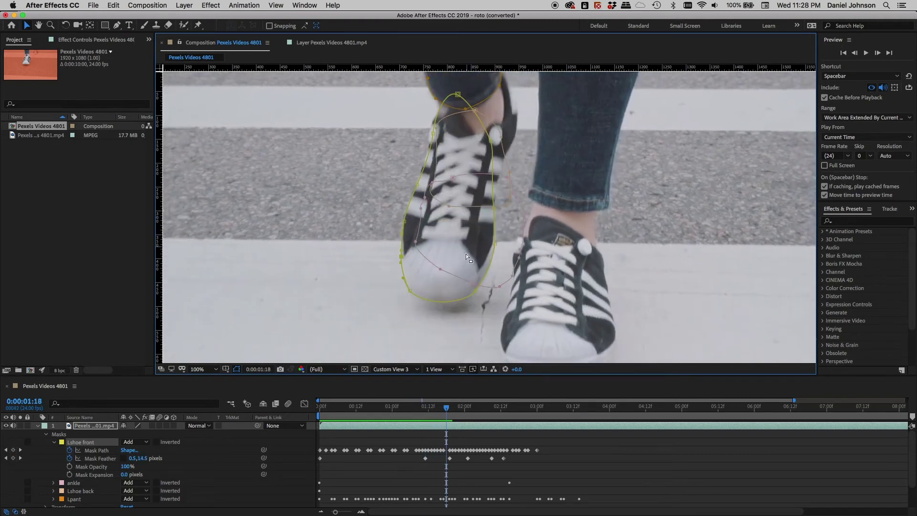
key(Page_Up)
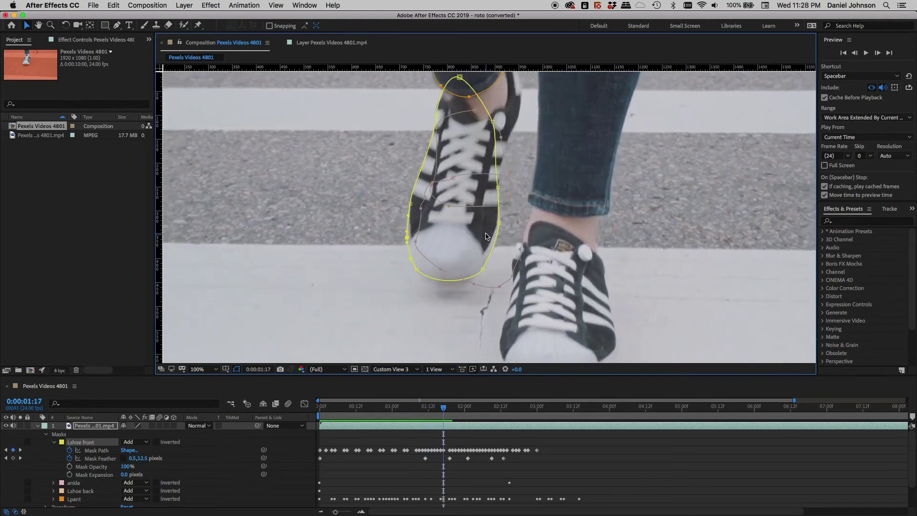
key(Page_Up)
key(Page_Up)
key(Page_Up)
key(Page_Up)
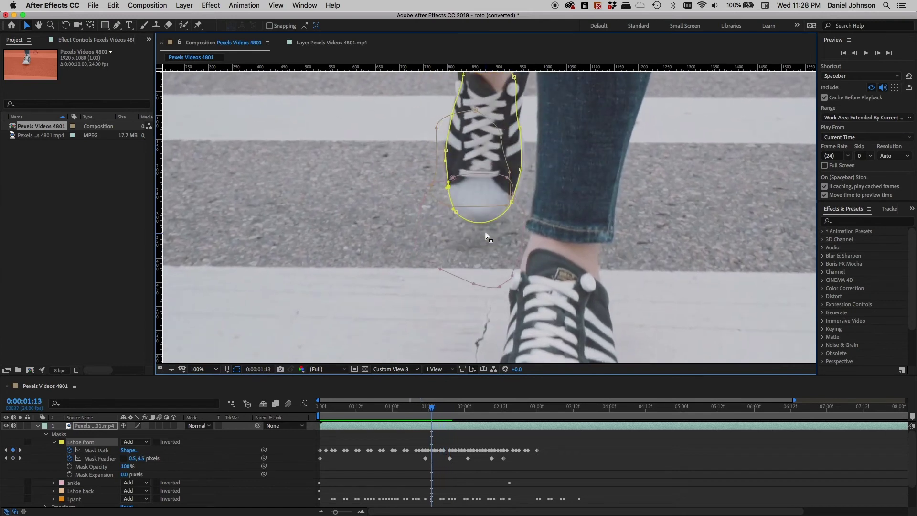
key(Page_Down)
key(Page_Down)
key(Page_Down)
key(Page_Down)
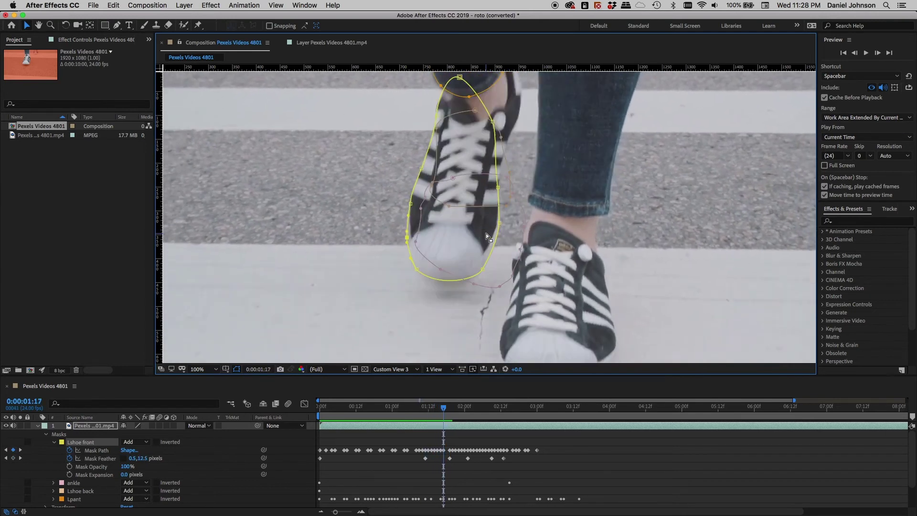
key(Page_Up)
key(Page_Up)
key(Page_Up)
key(Page_Up)
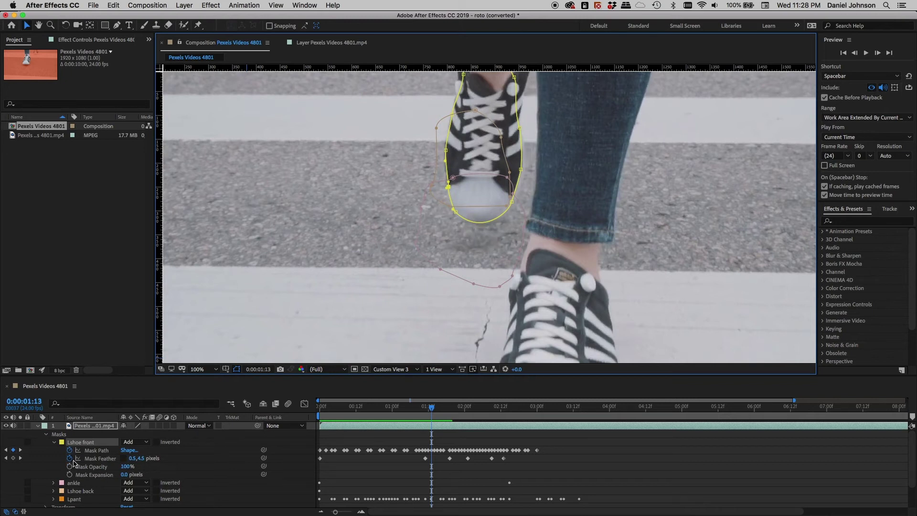
key(Page_Down)
key(Page_Down)
key(Page_Down)
key(Page_Down)
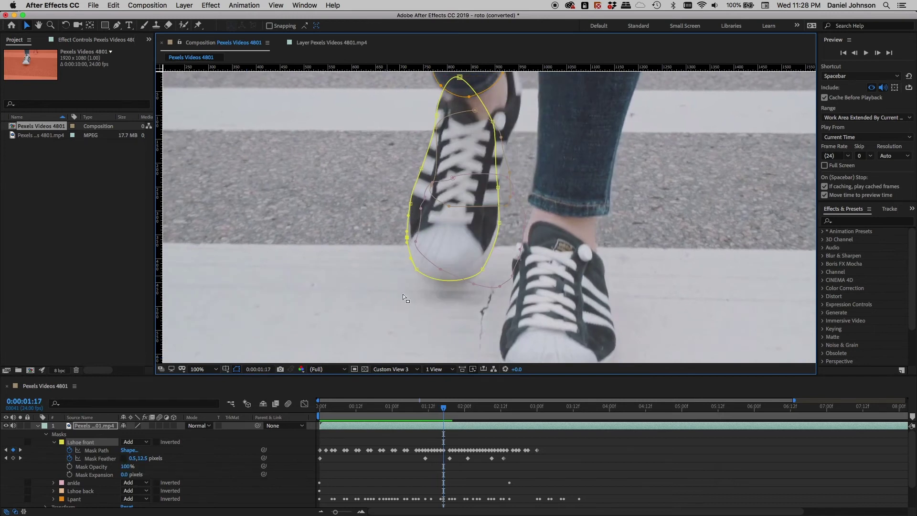
Lower layer 2's Opacity to show the orange tint, then reselect layer 1 and its masks
scroll(196, 480, down, 1)
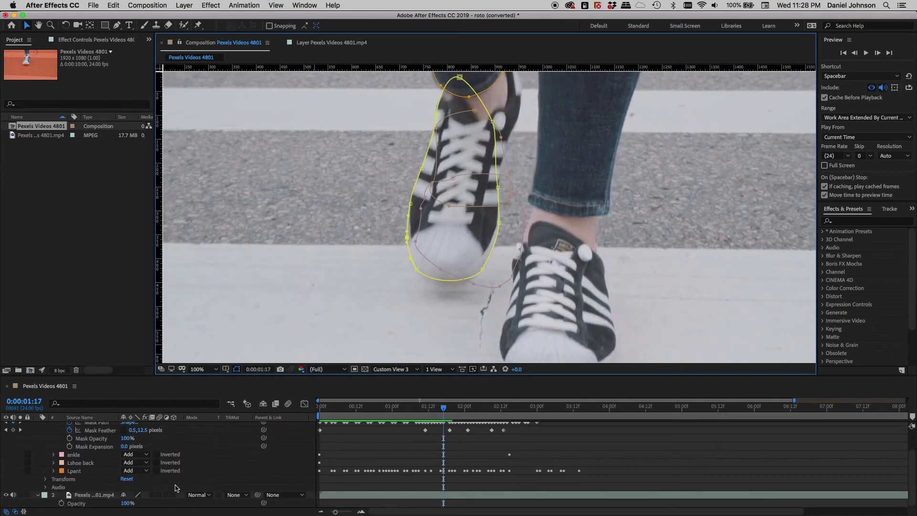
click(123, 504)
drag(123, 507, 90, 510)
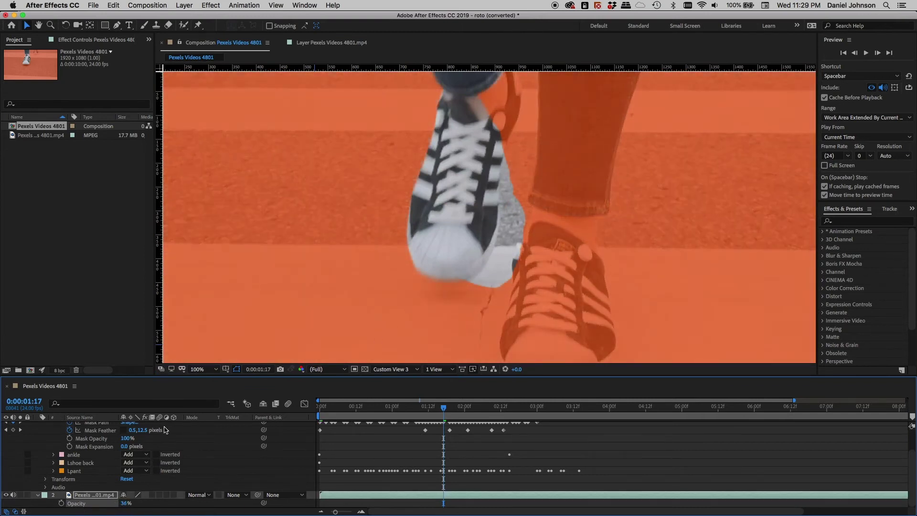
scroll(143, 433, up, 2)
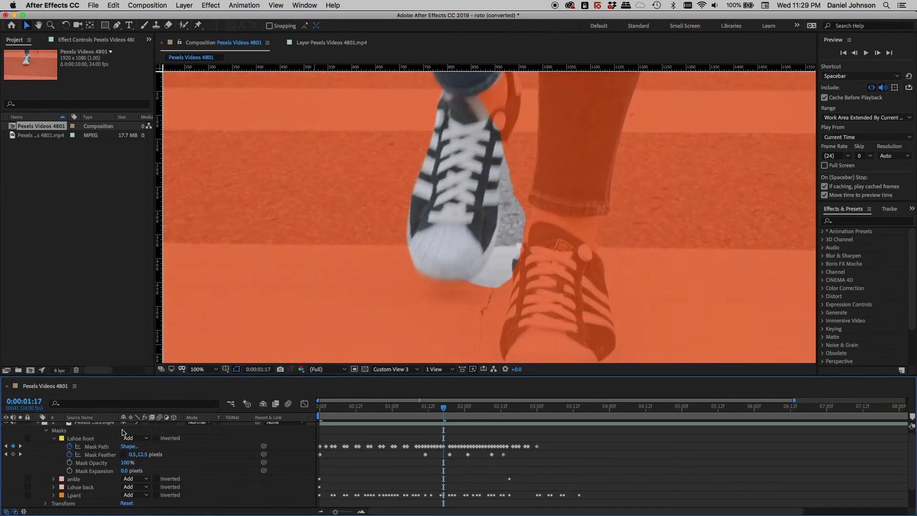
click(90, 437)
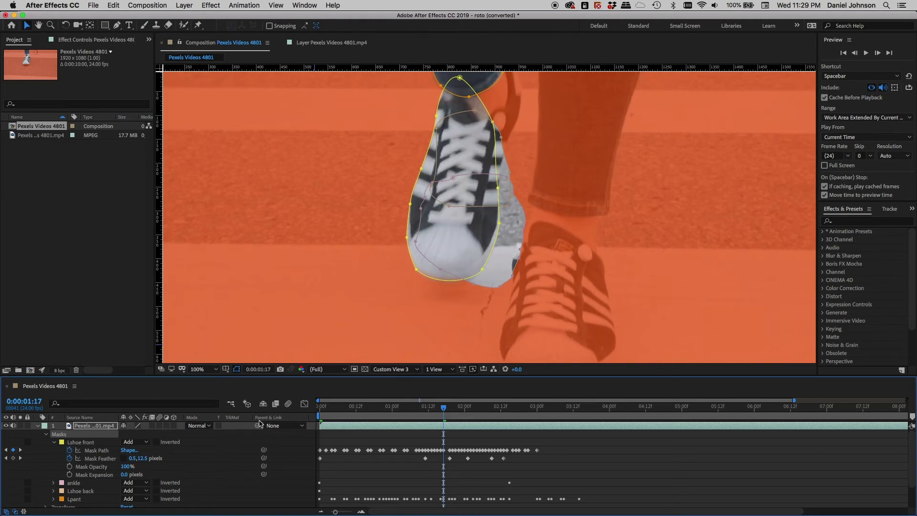
Toggle mask path visibility, leave the outlines hidden, and step back to 0:00:01:11
click(236, 370)
click(237, 369)
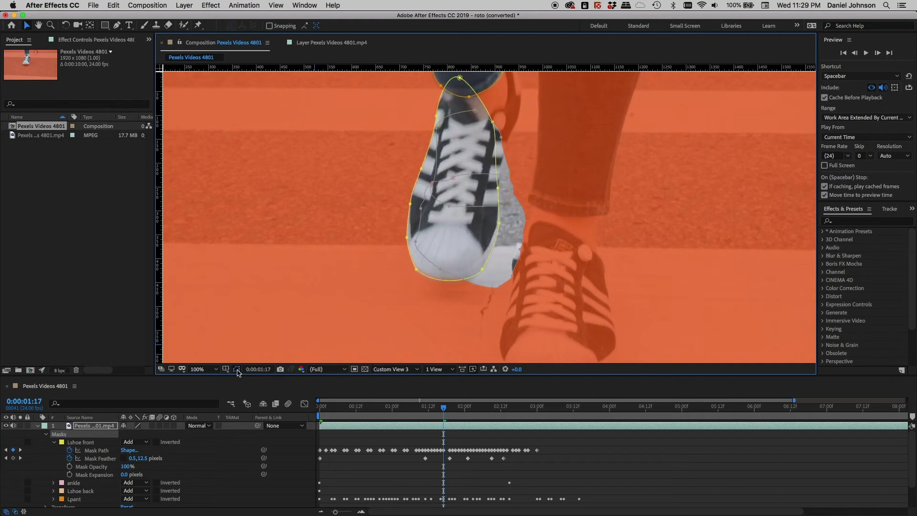
click(237, 369)
click(237, 369)
click(236, 369)
click(237, 369)
click(237, 369)
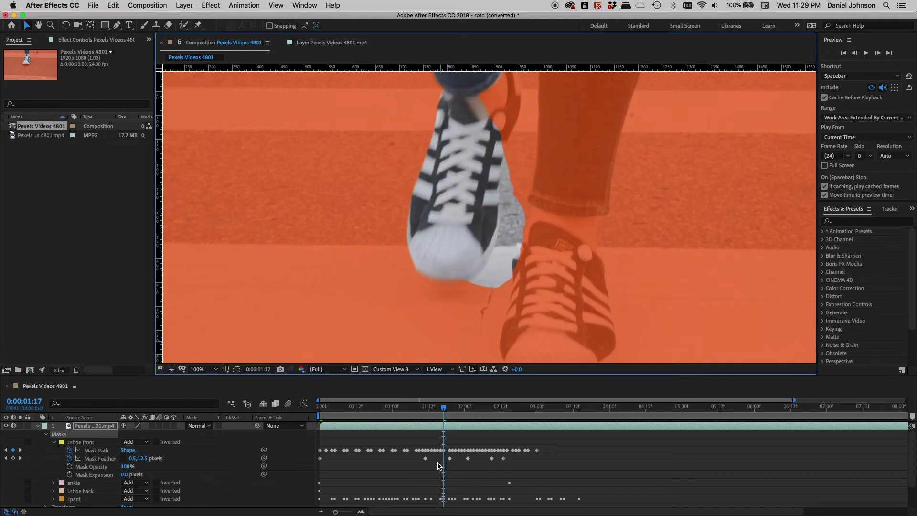
key(Page_Up)
key(Page_Up)
key(Page_Up)
key(Page_Up)
key(Page_Up)
key(Page_Up)
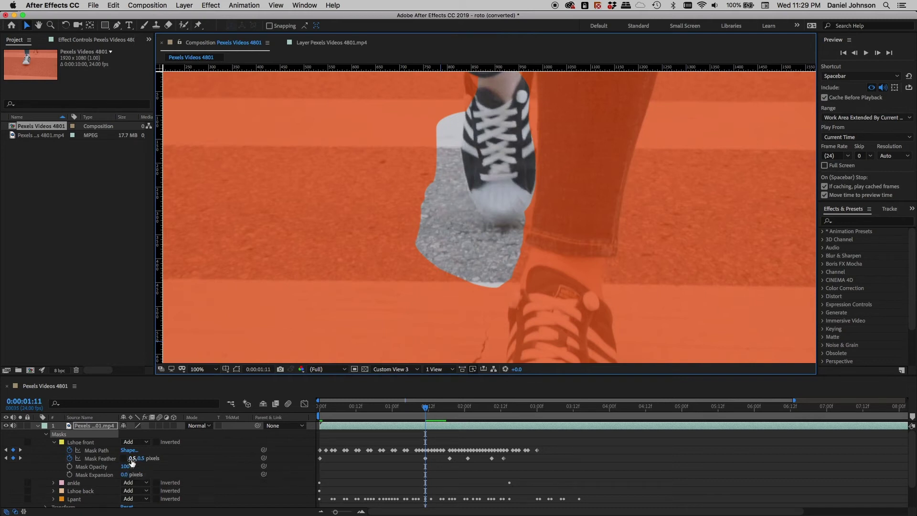
Raise the mask feather slightly at 0:00:01:11 and preview up to the 0:00:01:19 keyframe
drag(140, 461, 149, 464)
key(Page_Down)
key(Page_Down)
key(Page_Down)
key(Page_Down)
key(Page_Down)
key(Page_Down)
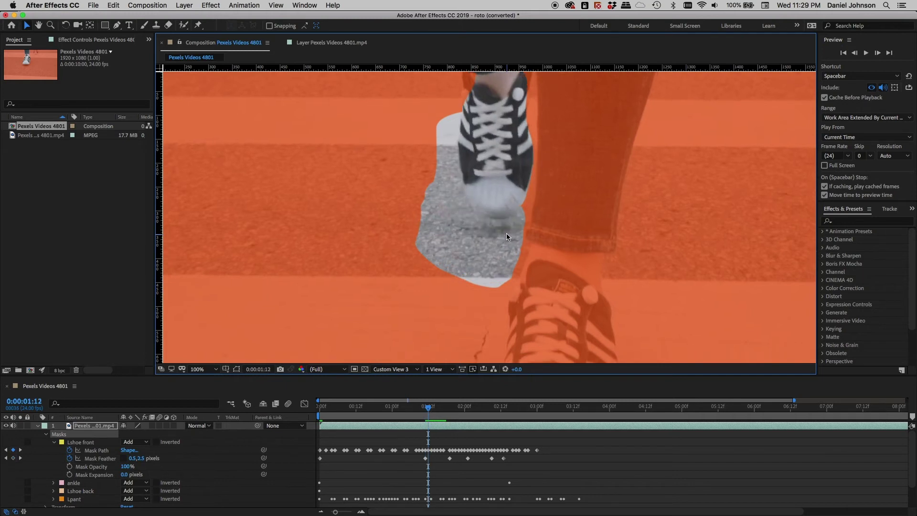
key(space)
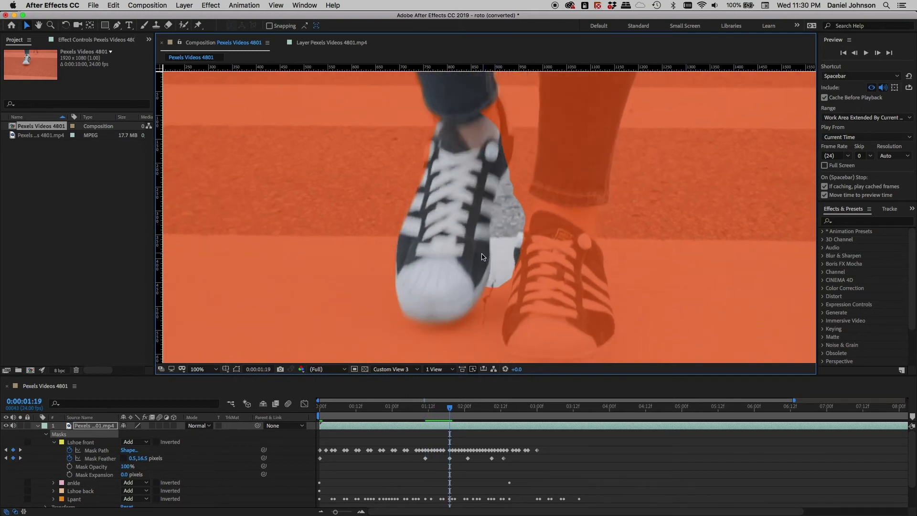
key(Page_Down)
key(Page_Down)
key(space)
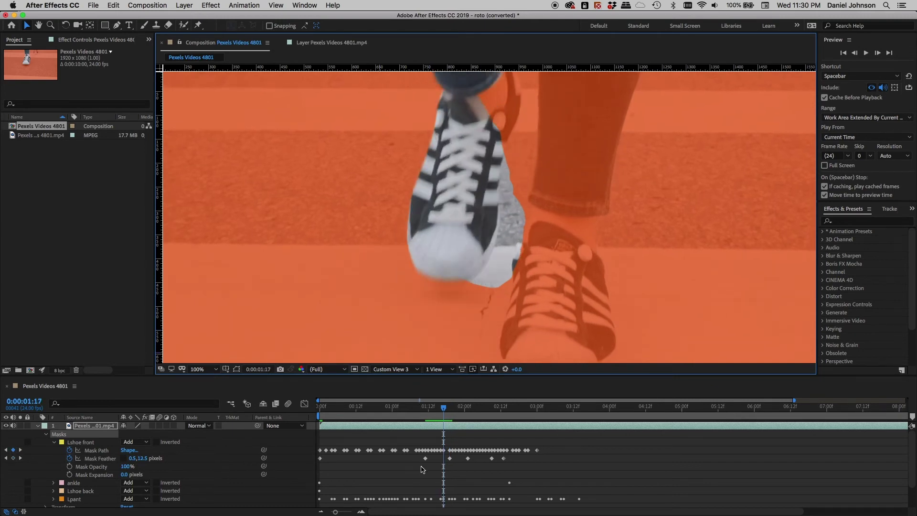
key(space)
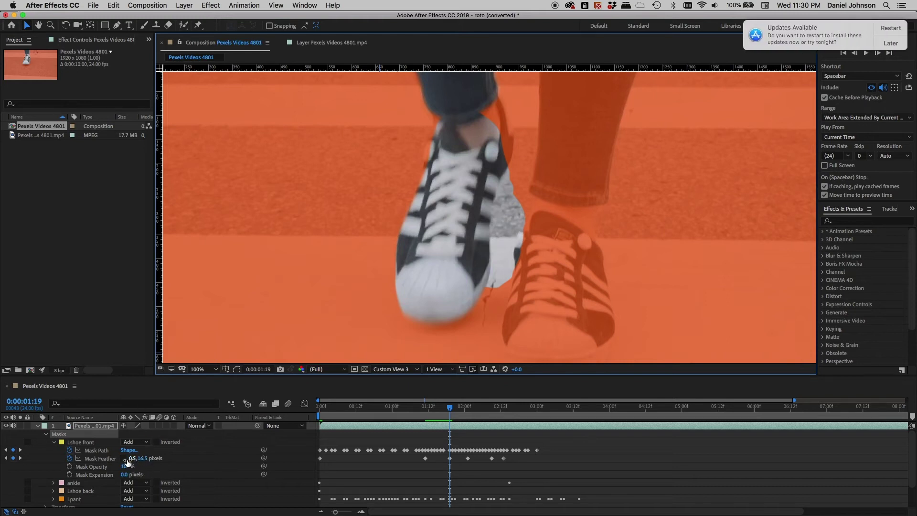
Step between 0:00:01:11 and 0:00:01:21 to review the feathered cutout
key(Page_Up)
key(Page_Up)
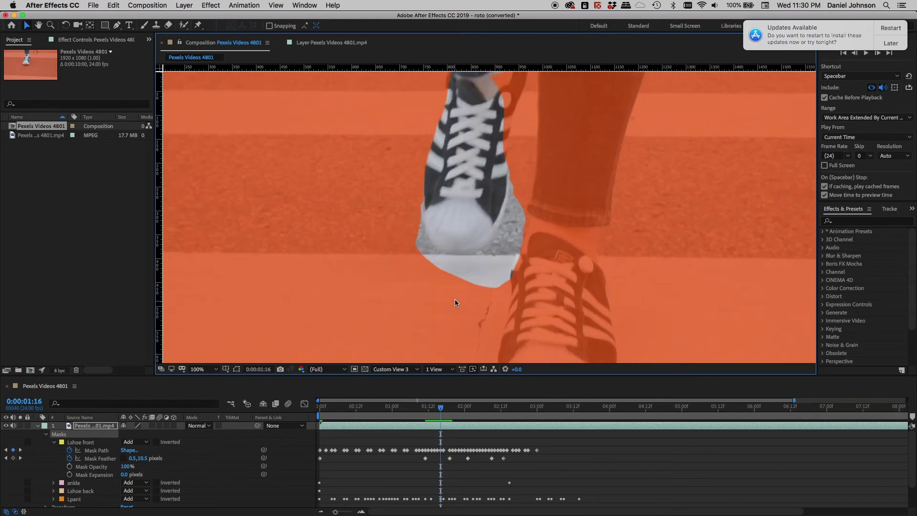
key(Page_Down)
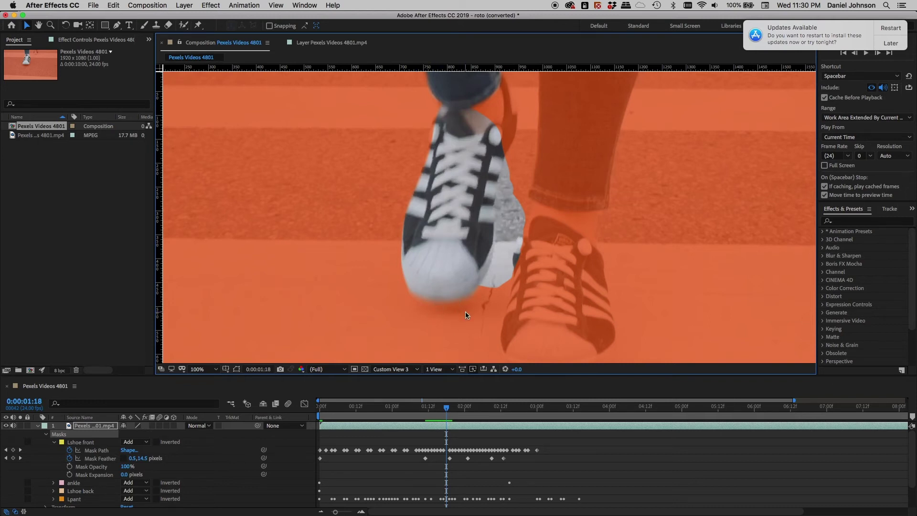
key(Page_Up)
key(Page_Up)
key(Page_Up)
key(Page_Up)
key(Page_Up)
key(Page_Up)
key(Page_Up)
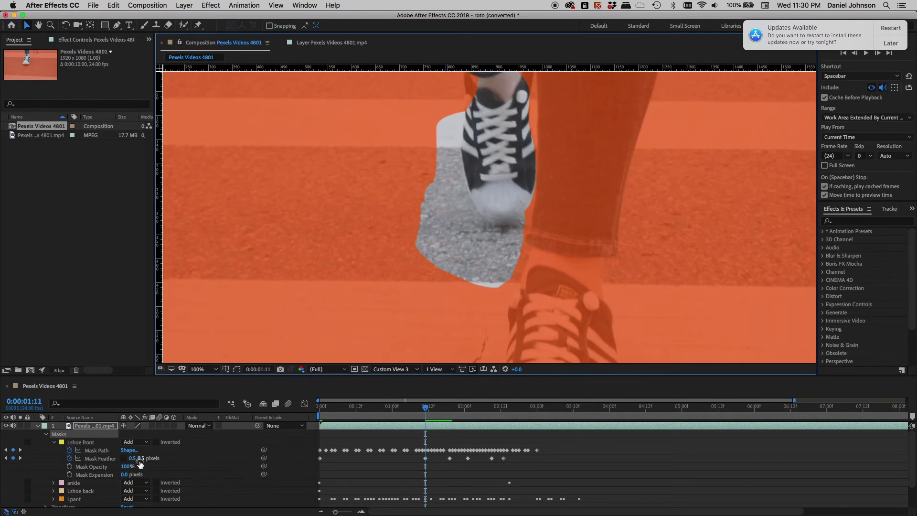
key(Page_Down)
key(Page_Down)
key(Page_Down)
key(Page_Down)
key(Page_Down)
key(Page_Down)
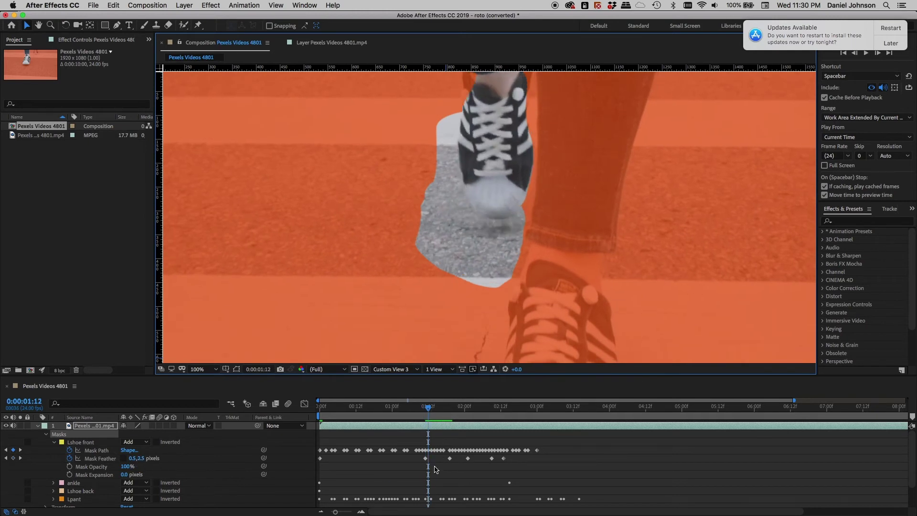
key(Page_Down)
key(Page_Down)
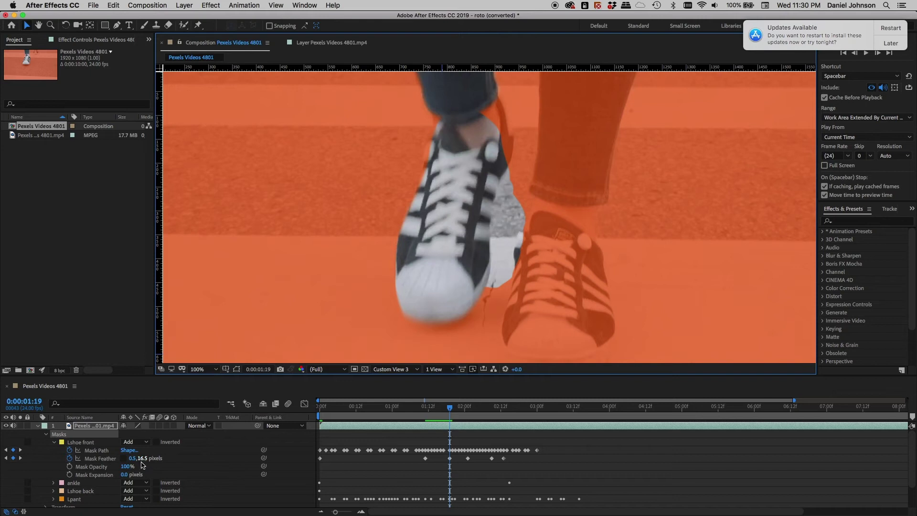
key(Page_Down)
key(Page_Down)
Jump to 0:00:01:14 and step forward to the 0:00:01:19 Mask Feather keyframe
drag(444, 326, 434, 247)
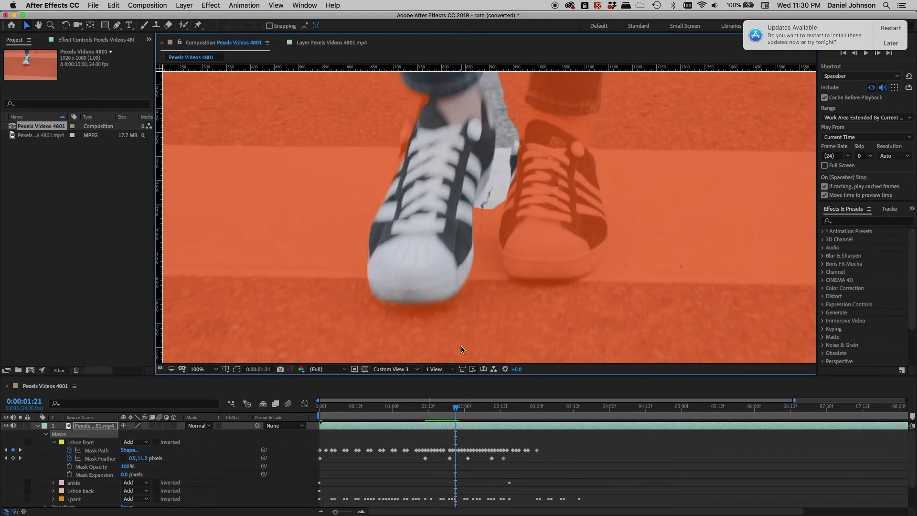
key(End)
drag(489, 511, 373, 505)
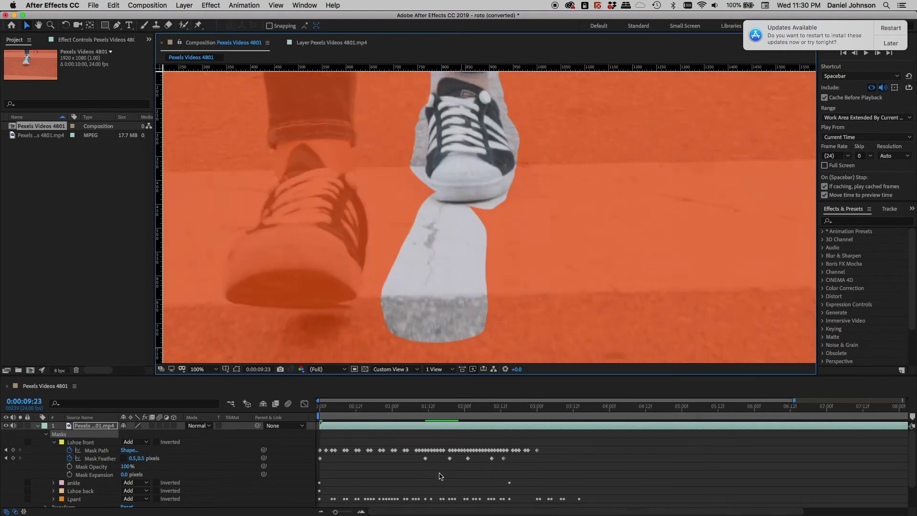
click(450, 458)
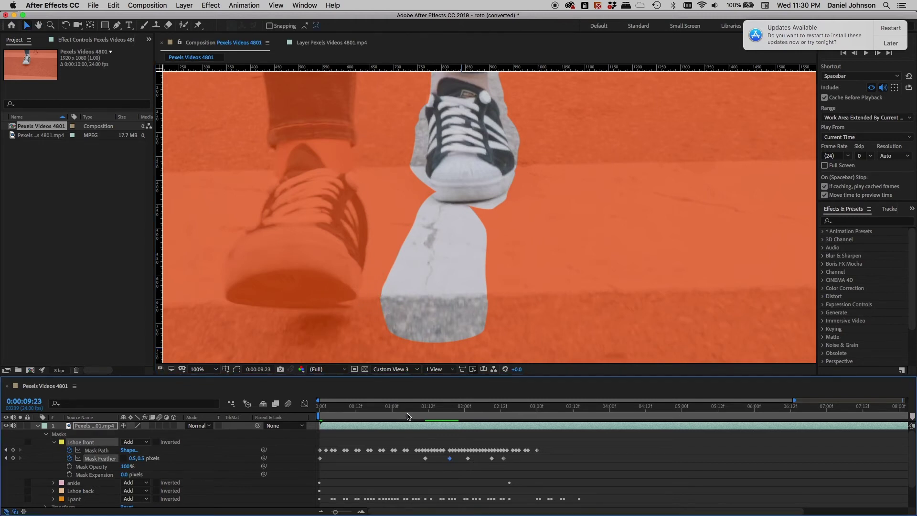
click(435, 418)
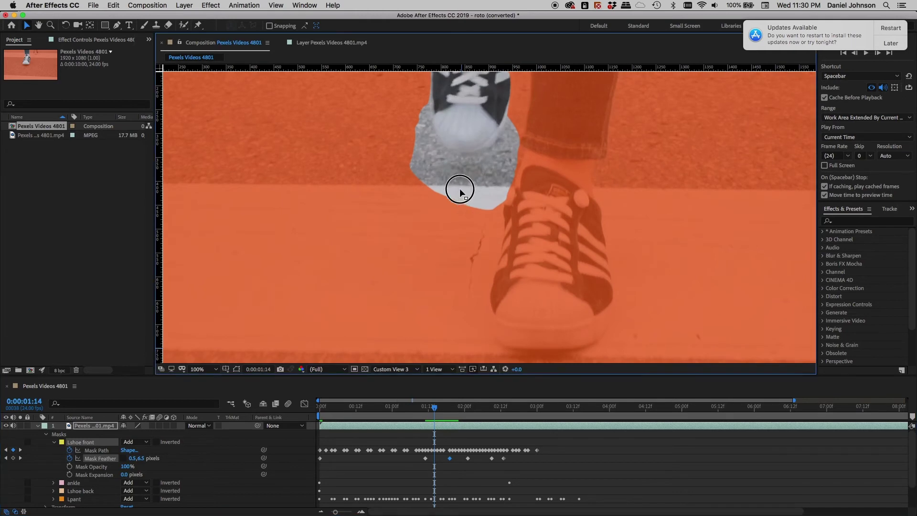
key(Page_Down)
key(Page_Down)
key(Page_Down)
key(Page_Down)
key(Page_Down)
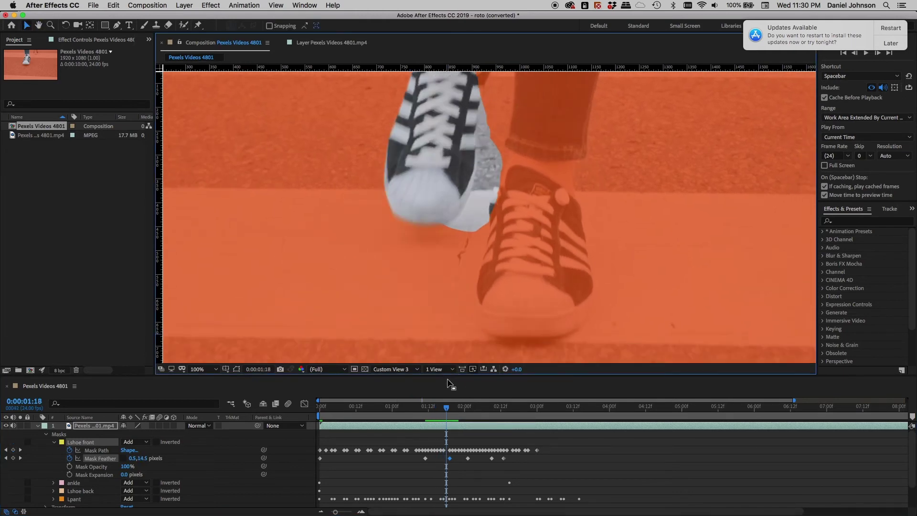
key(Page_Down)
key(Page_Down)
key(Page_Down)
key(Page_Down)
key(Page_Down)
key(Page_Down)
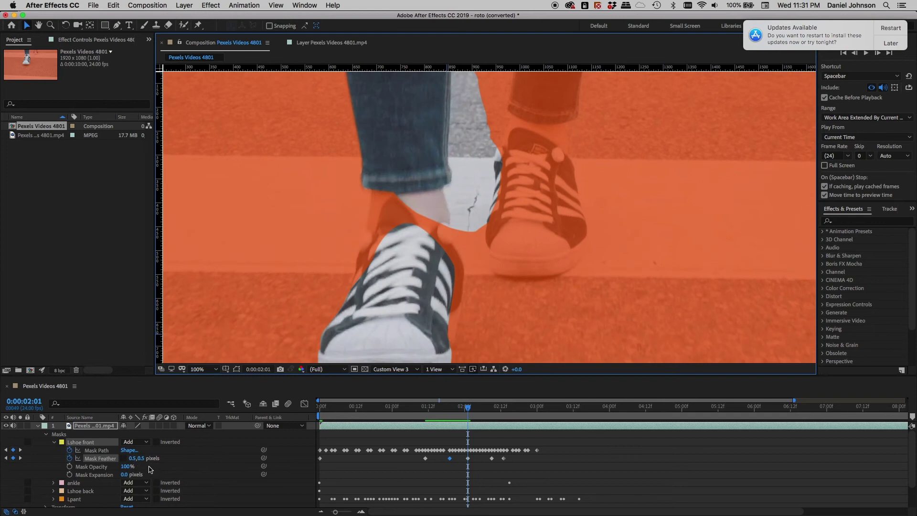
Step through the feather keyframes to 0:00:02:13 and back to 0:00:01:19
scroll(442, 316, down, 5)
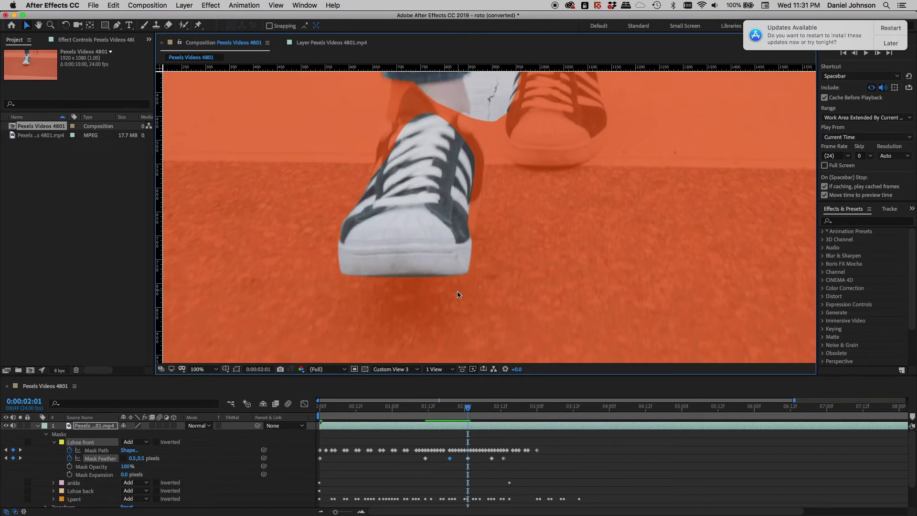
key(Page_Up)
key(Page_Up)
key(Page_Up)
key(Page_Up)
key(Page_Up)
key(Page_Up)
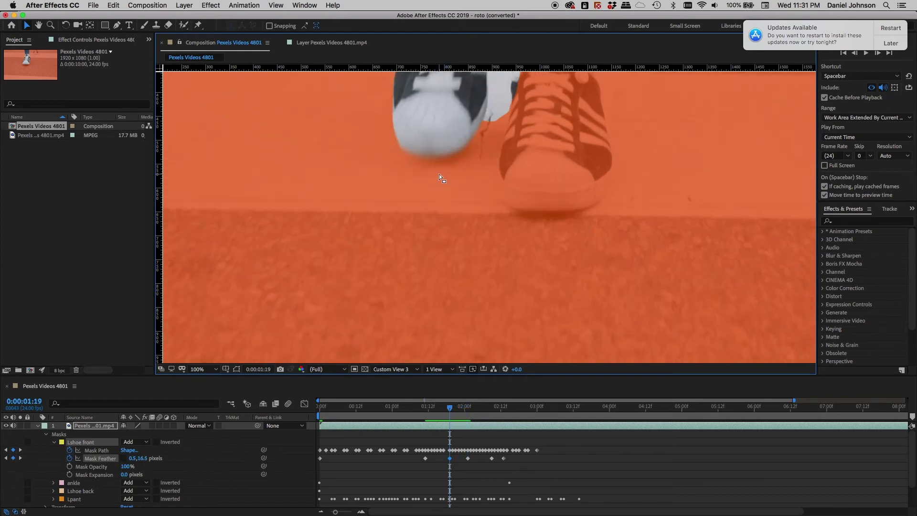
key(Page_Down)
key(Page_Down)
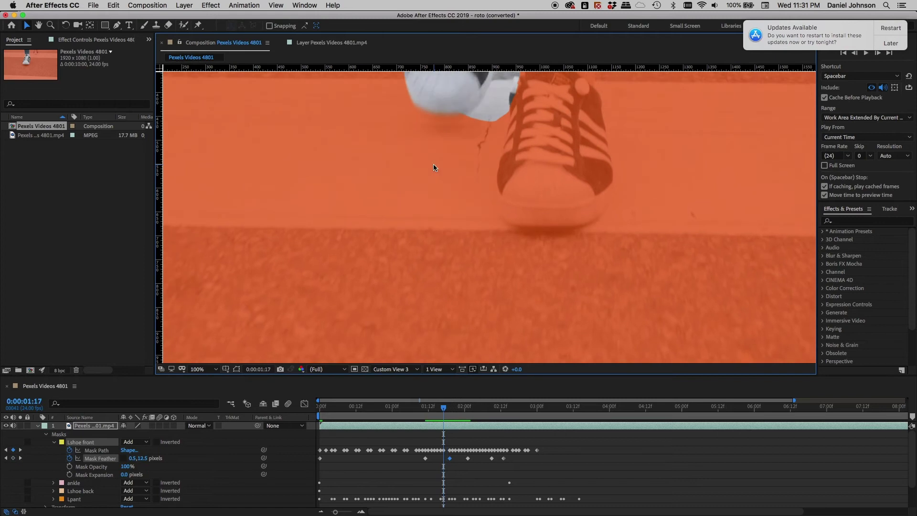
key(Page_Down)
key(Page_Down)
key(Page_Down)
key(Page_Down)
key(Page_Down)
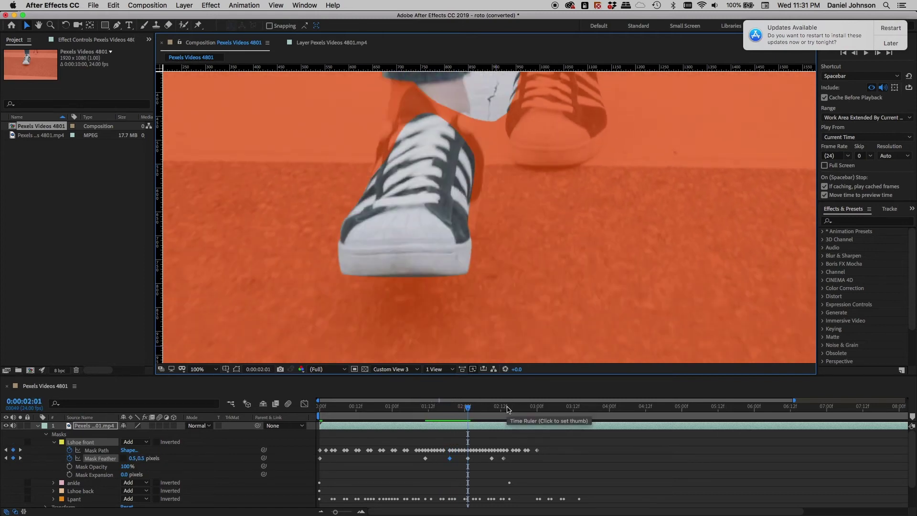
key(Page_Down)
key(Page_Down)
key(Page_Down)
key(Page_Down)
key(Page_Down)
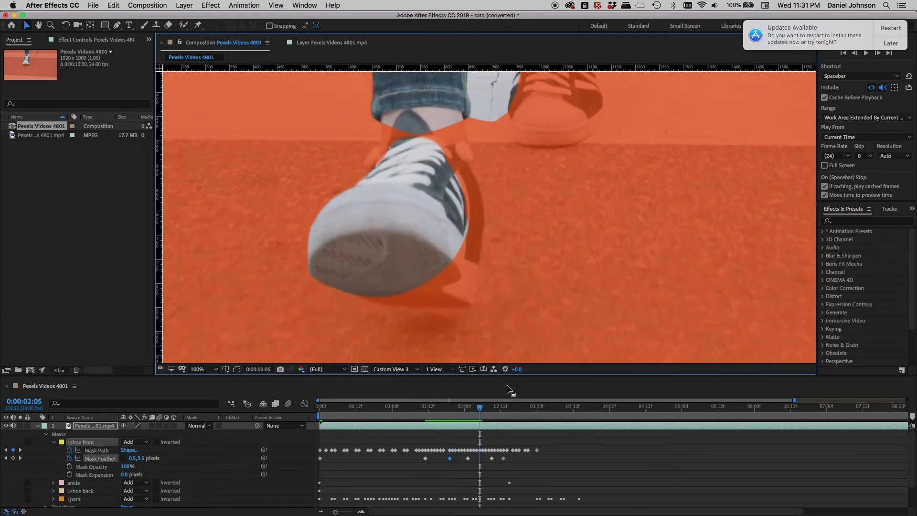
key(Page_Down)
key(Page_Down)
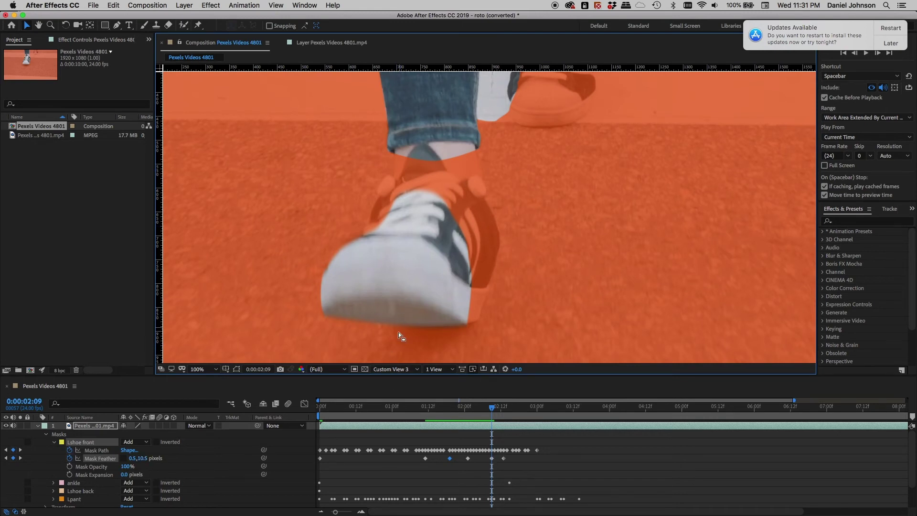
key(Page_Down)
key(Page_Down)
key(Page_Down)
key(Page_Down)
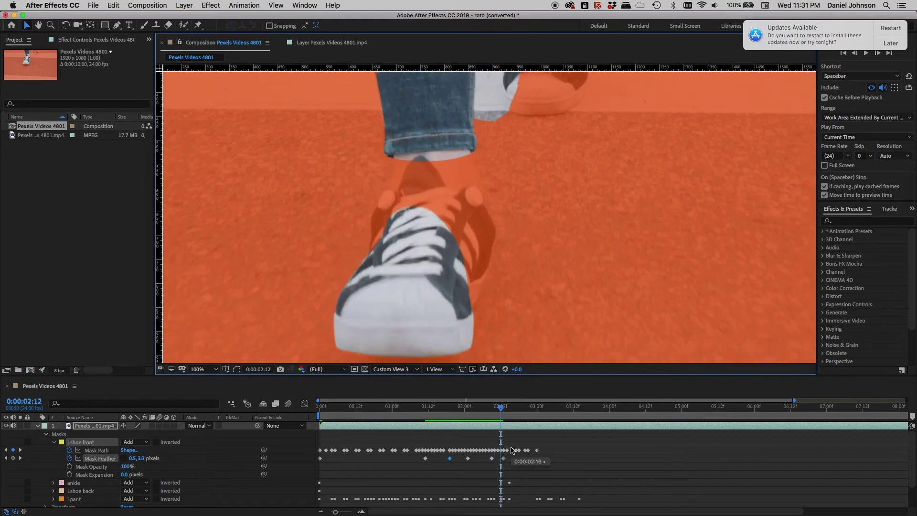
key(Page_Up)
key(Page_Up)
key(Page_Up)
key(Page_Up)
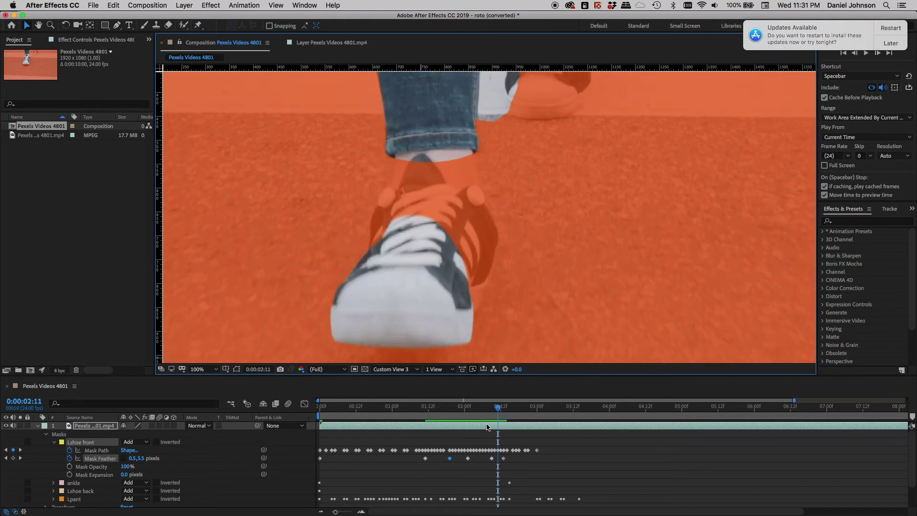
key(Page_Up)
key(Page_Up)
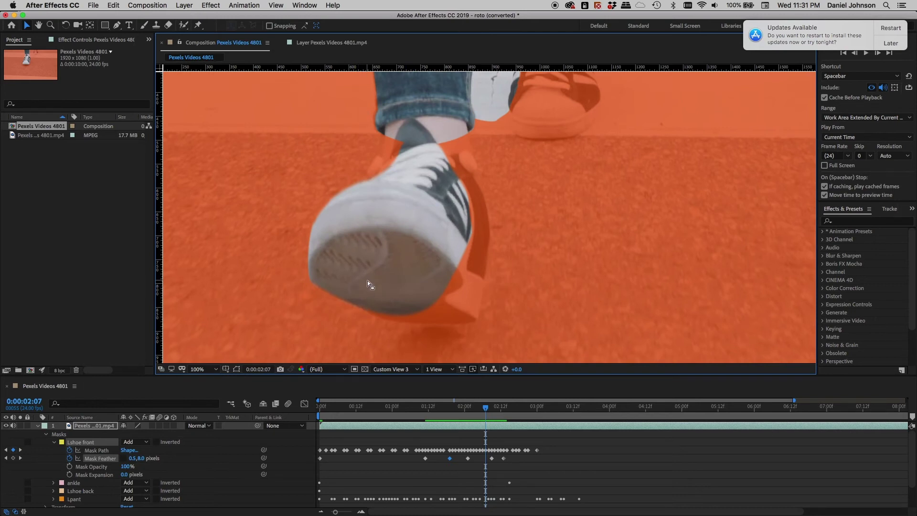
key(Page_Up)
key(Page_Up)
key(Page_Up)
key(Page_Up)
key(Page_Up)
key(Page_Up)
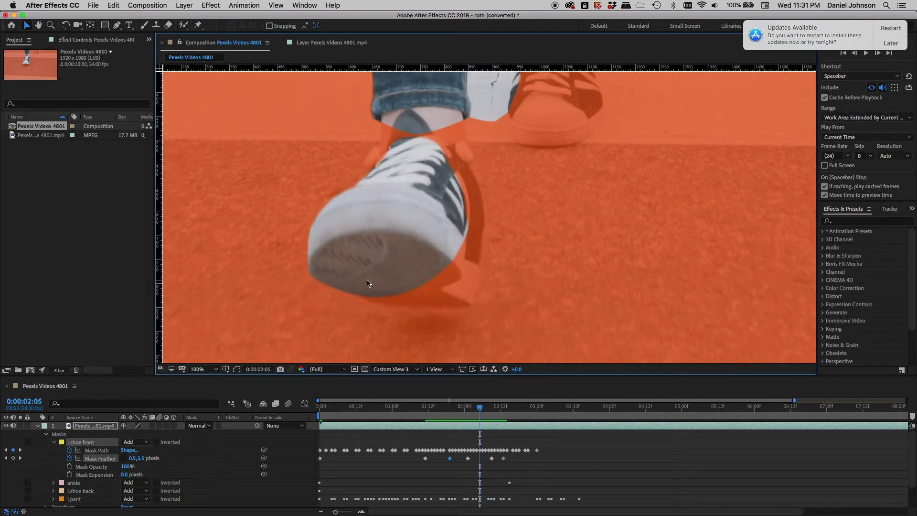
key(Page_Up)
key(Page_Up)
key(Page_Up)
key(Page_Up)
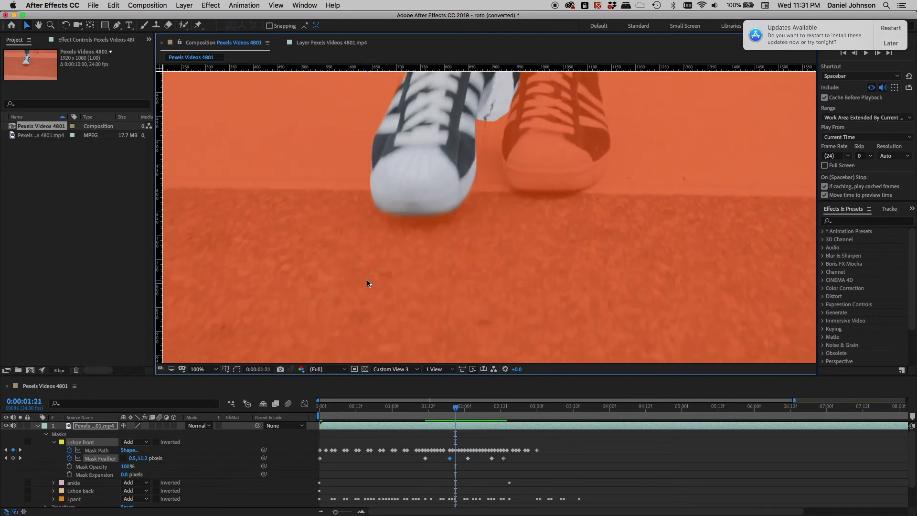
key(Page_Up)
key(Page_Up)
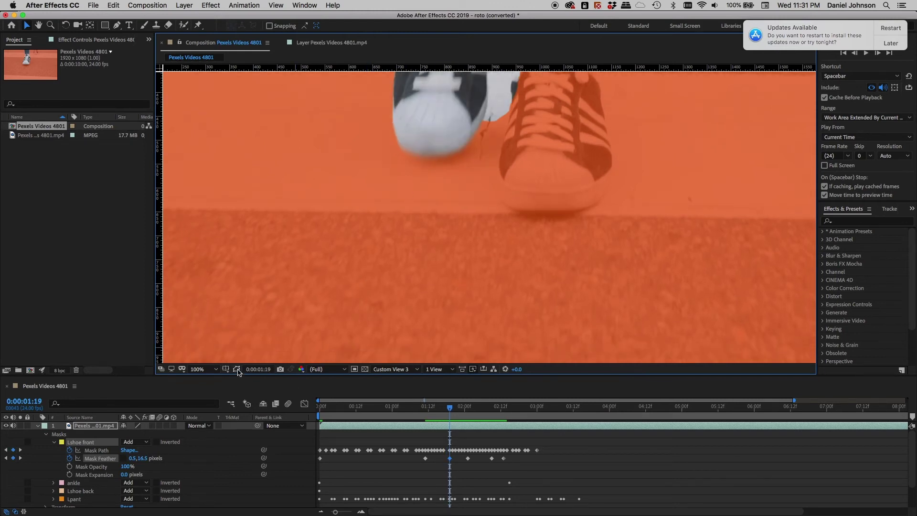
Show the mask outlines and fade the orange overlay layer's opacity
click(238, 371)
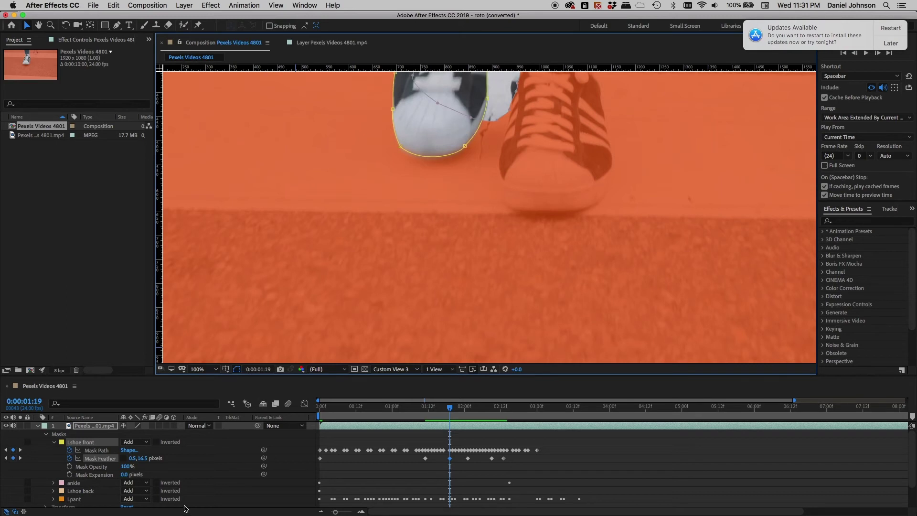
scroll(191, 504, down, 3)
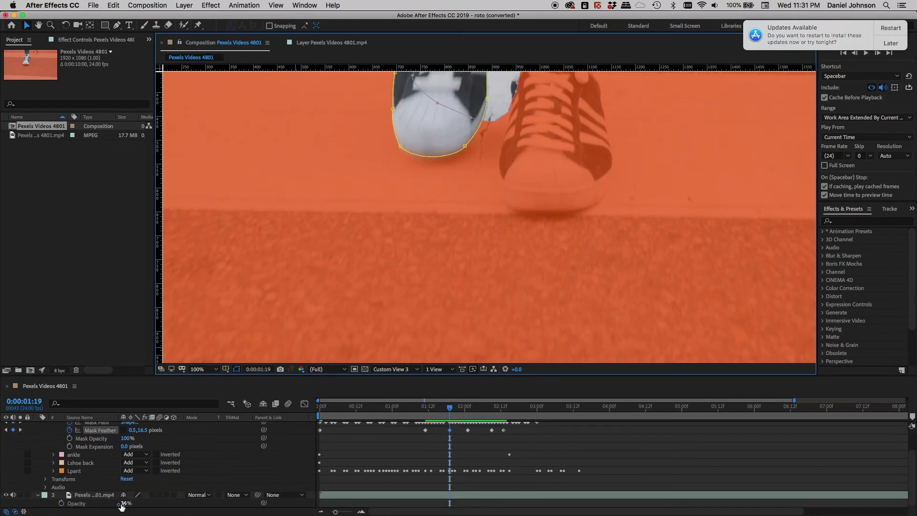
mouse_move(123, 504)
mouse_down()
mouse_move(158, 506)
mouse_move(135, 505)
mouse_up()
Reselect layer 1 and postpone the macOS update reminder until tomorrow
scroll(138, 445, up, 3)
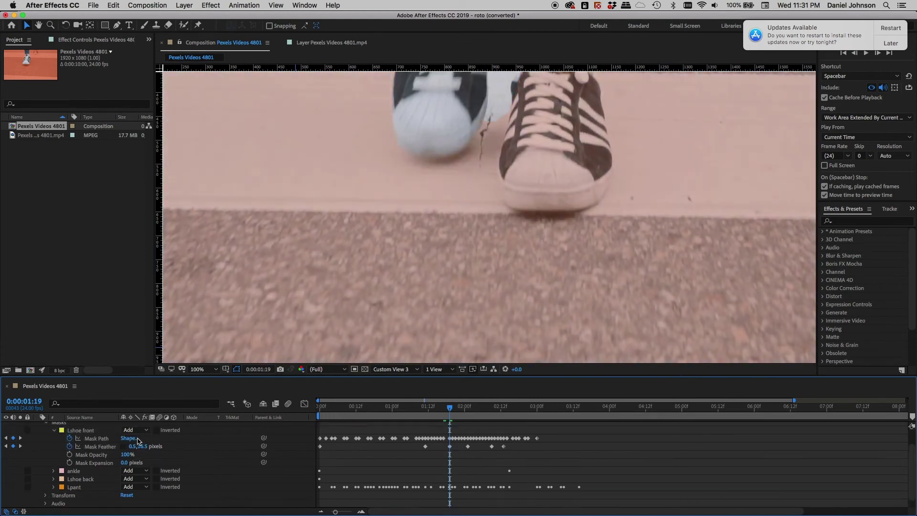
scroll(138, 440, up, 1)
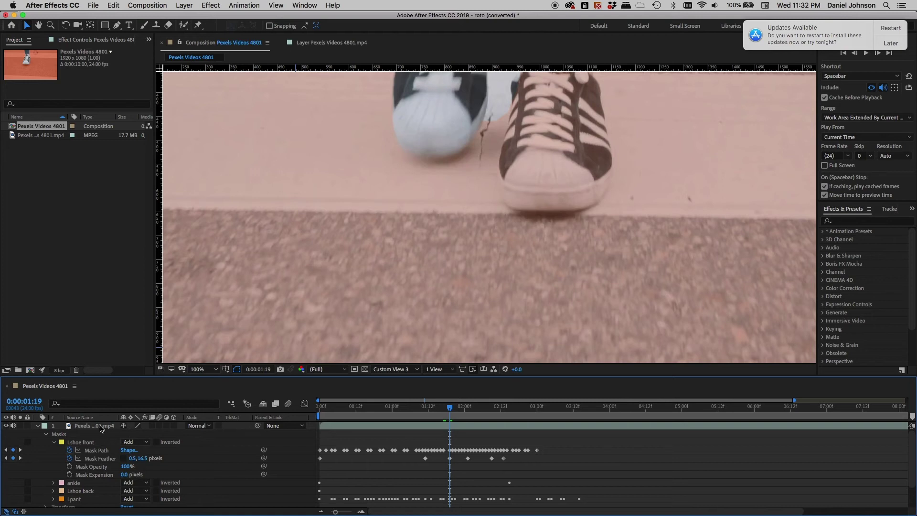
click(101, 426)
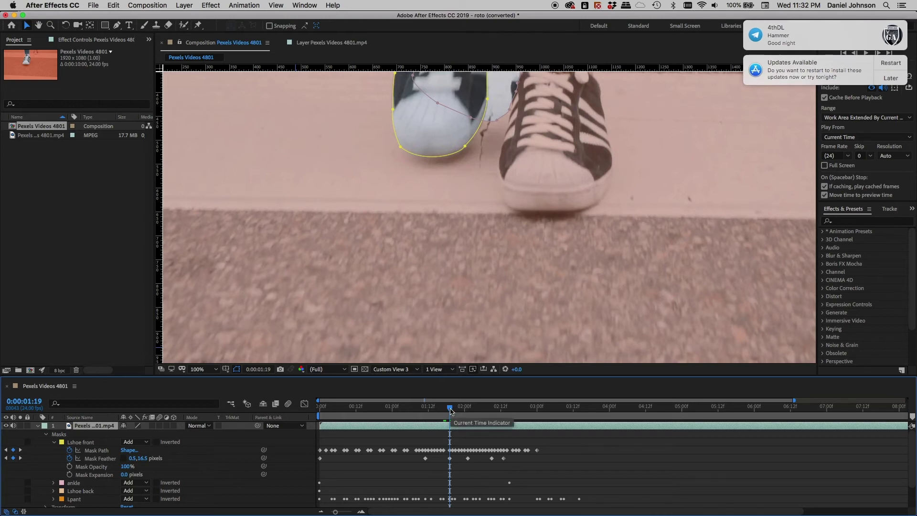
click(890, 78)
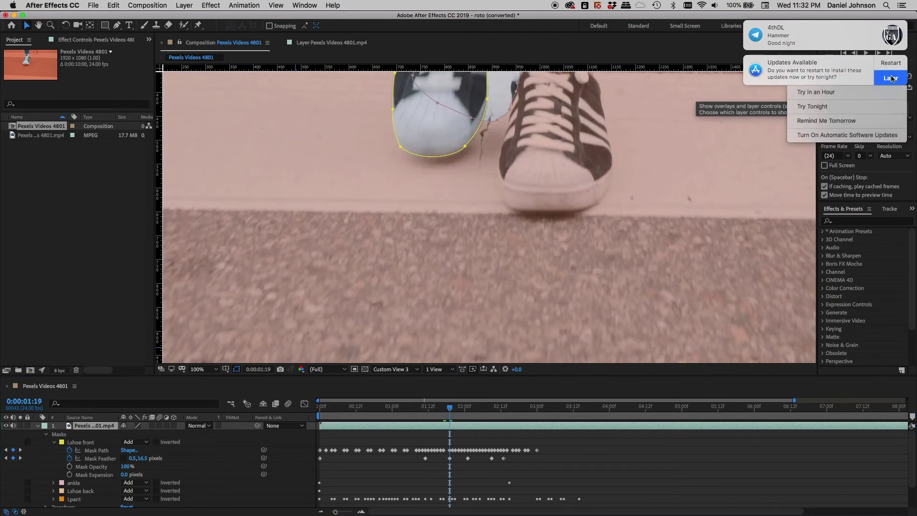
click(827, 121)
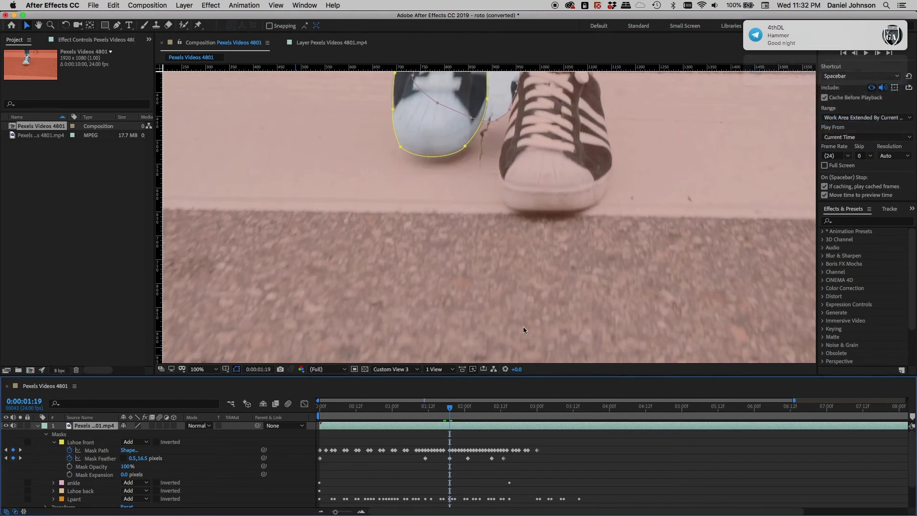
Scrub from 0:00:00:00 to 0:00:00:06 to check the Lshoe front mask on the sneaker
drag(450, 406, 319, 418)
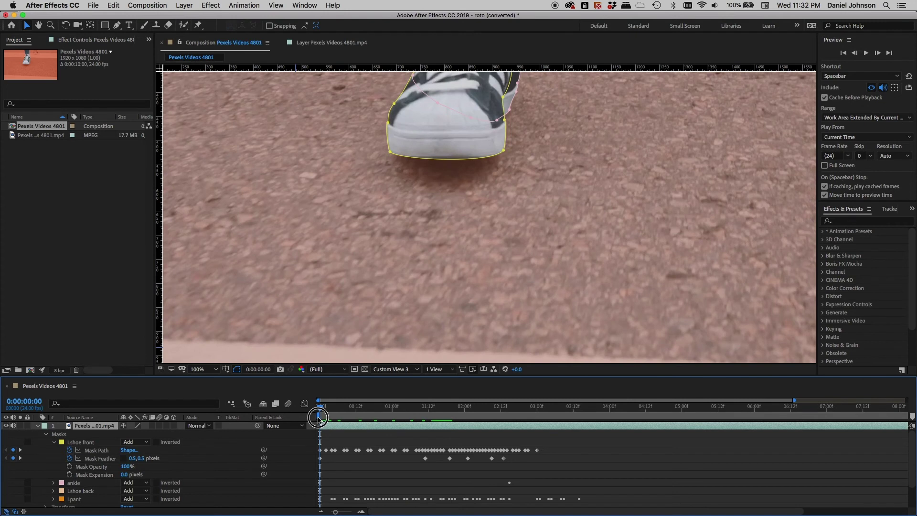
drag(319, 419, 338, 421)
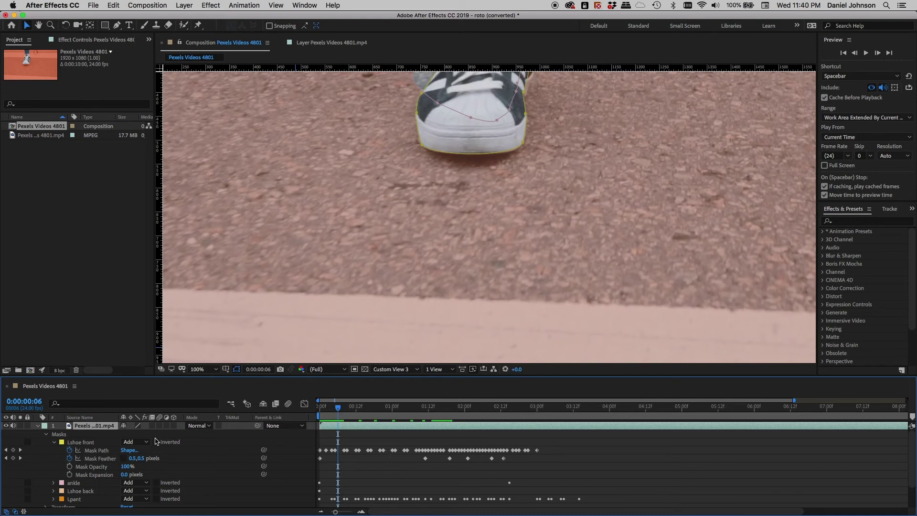
Select the Lshoe front mask and advance to 0:00:00:16 with the shoe centred
click(93, 444)
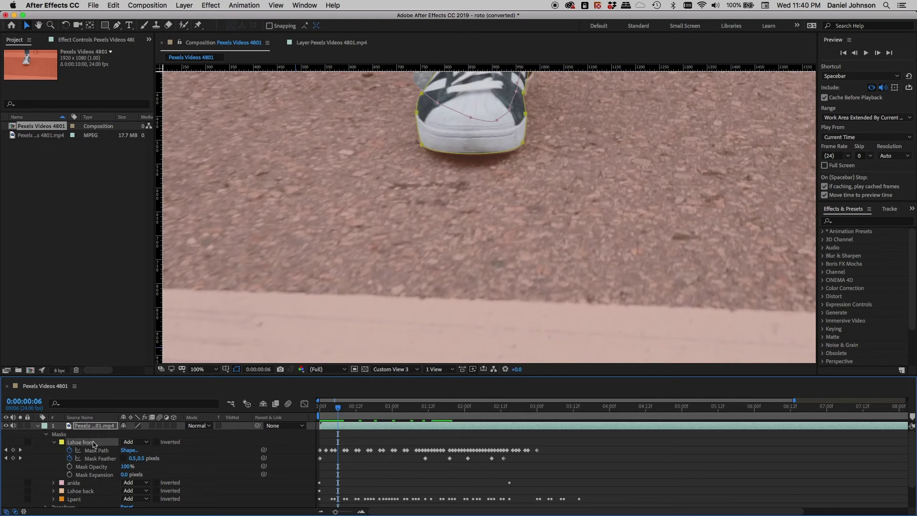
key(h)
drag(485, 138, 389, 298)
key(v)
drag(338, 407, 506, 416)
key(h)
drag(419, 297, 474, 159)
key(v)
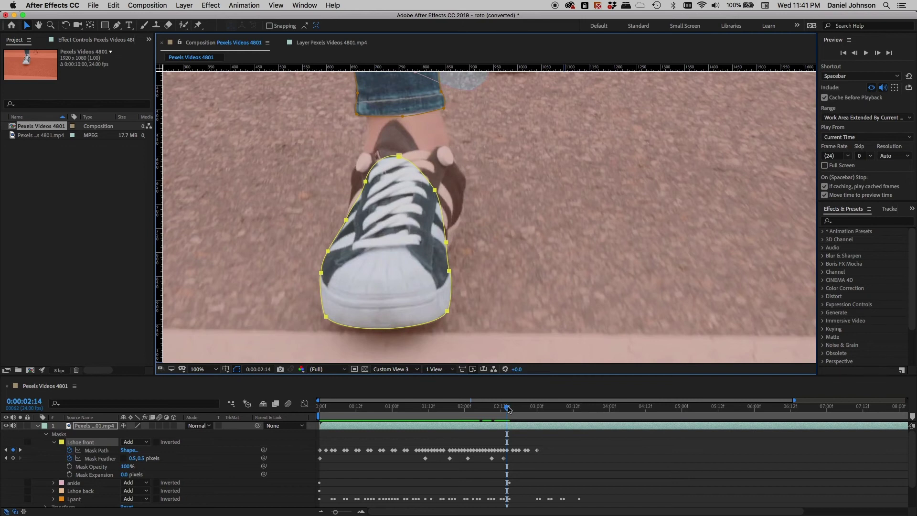
Check the mask at 0:00:02:17 and 0:00:02:22, then settle on frame 0:00:03:00
click(508, 407)
mouse_move(507, 407)
mouse_down()
mouse_move(528, 408)
mouse_move(516, 407)
mouse_up()
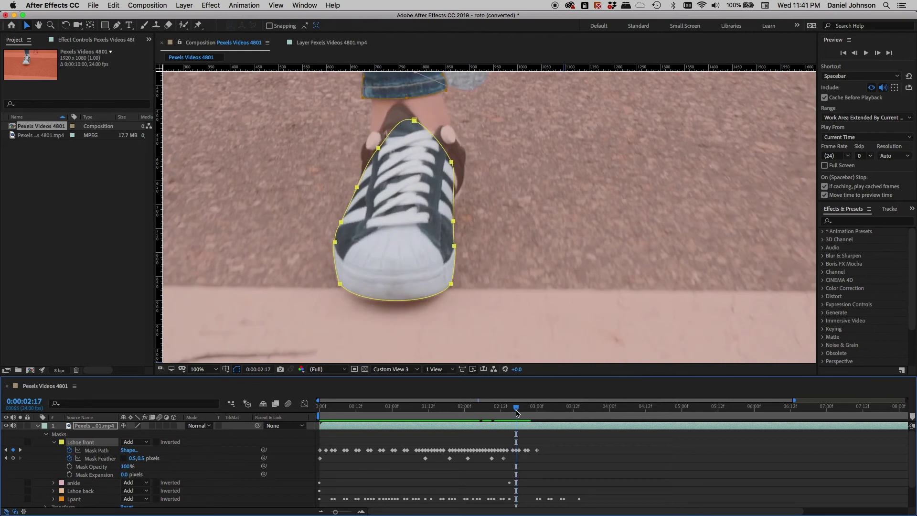
drag(516, 413, 534, 407)
key(h)
drag(452, 273, 446, 291)
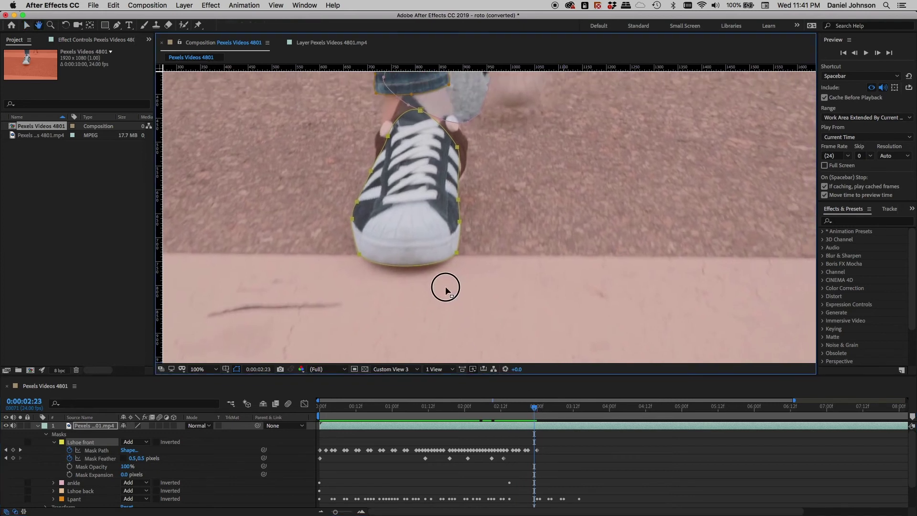
key(v)
click(536, 408)
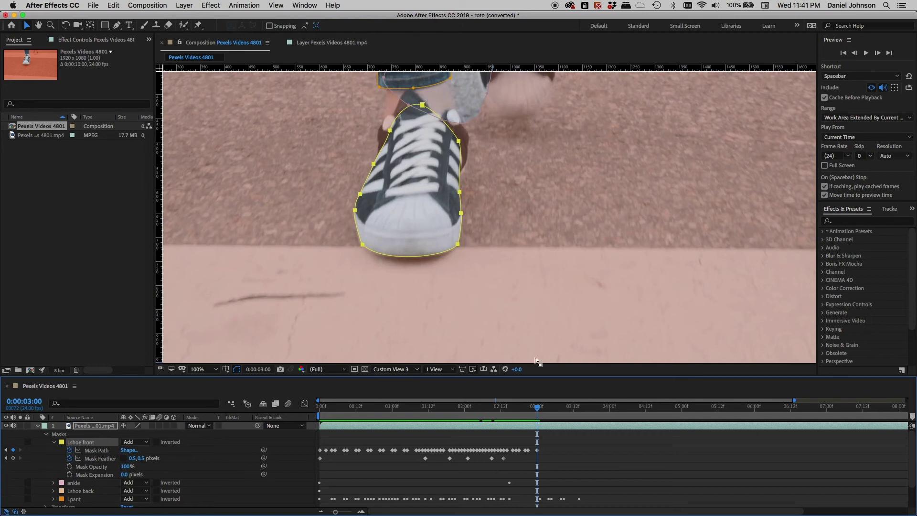
Scrub from 0:00:03:03 to 0:00:03:22 with the viewer zoomed out to 50%
drag(537, 407, 558, 408)
scroll(492, 271, down, 3)
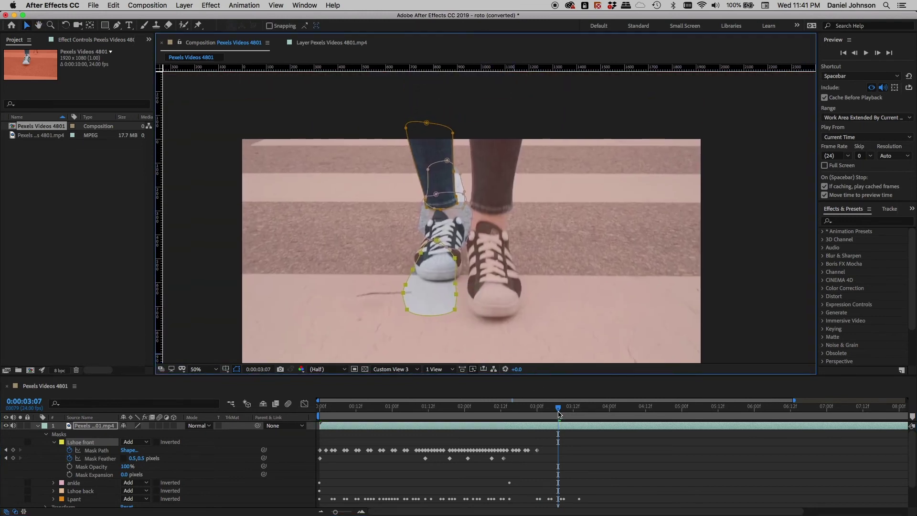
drag(558, 409, 603, 416)
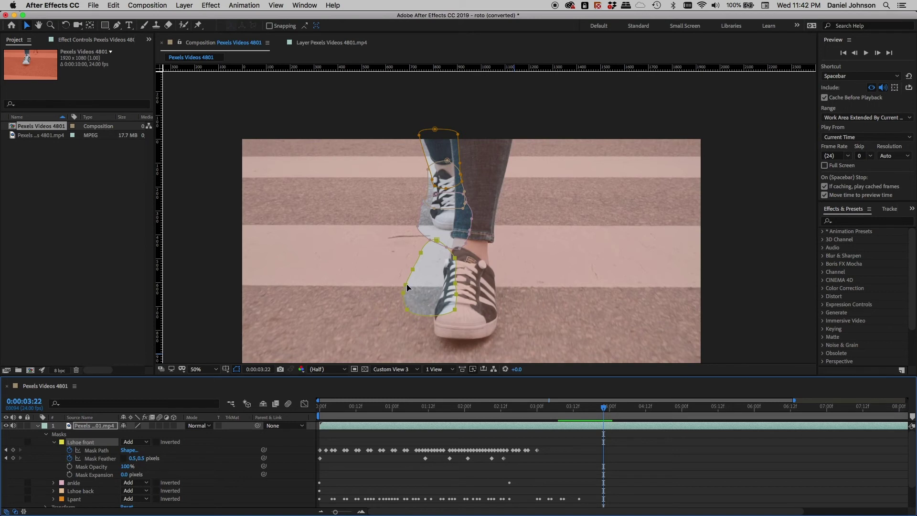
Free Transform the Lshoe front mask and move it up onto the raised sneaker
double_click(417, 314)
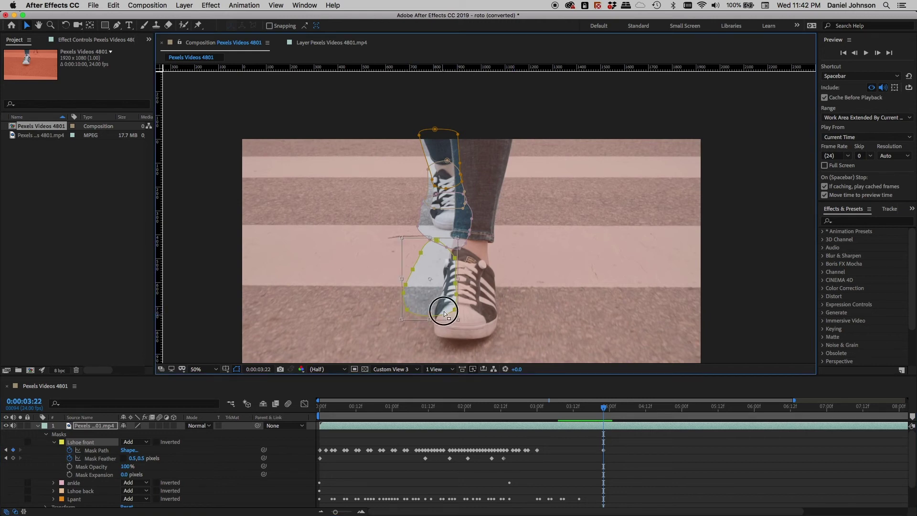
drag(442, 308, 465, 233)
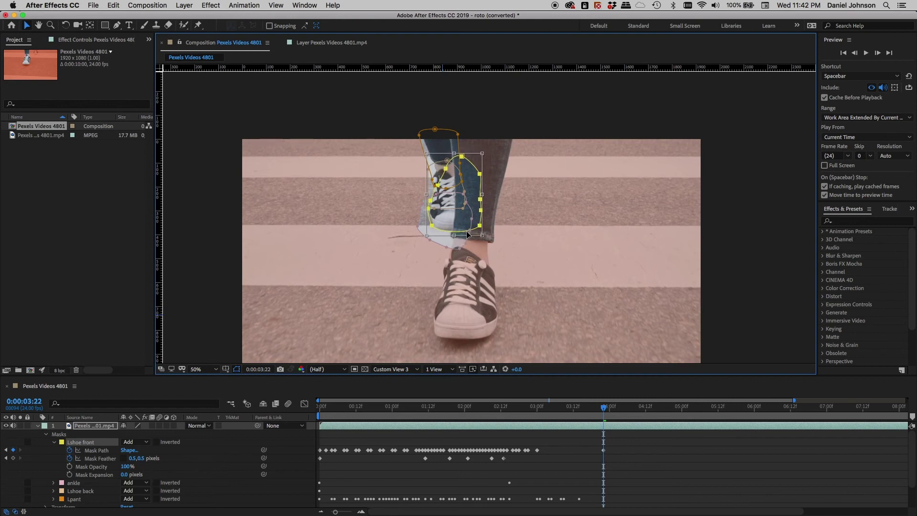
key(period)
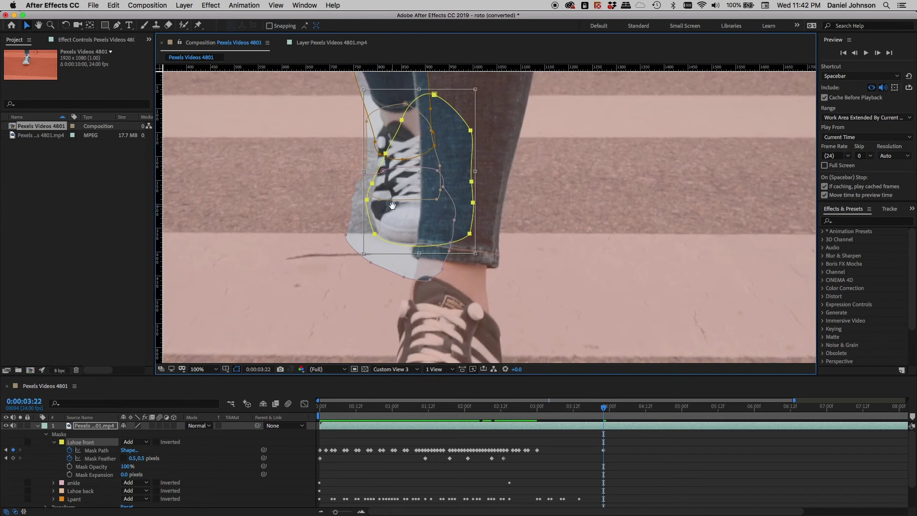
drag(391, 211, 374, 298)
key(v)
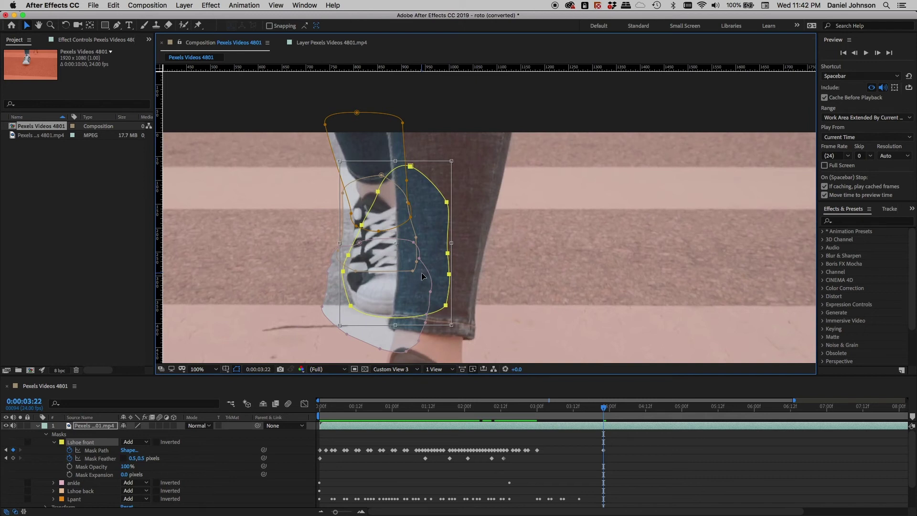
Narrow, shorten, tilt and nudge the mask's bounding box to fit the laces, toe and sole
click(364, 313)
mouse_move(364, 313)
mouse_down()
mouse_move(370, 303)
mouse_move(367, 315)
mouse_up()
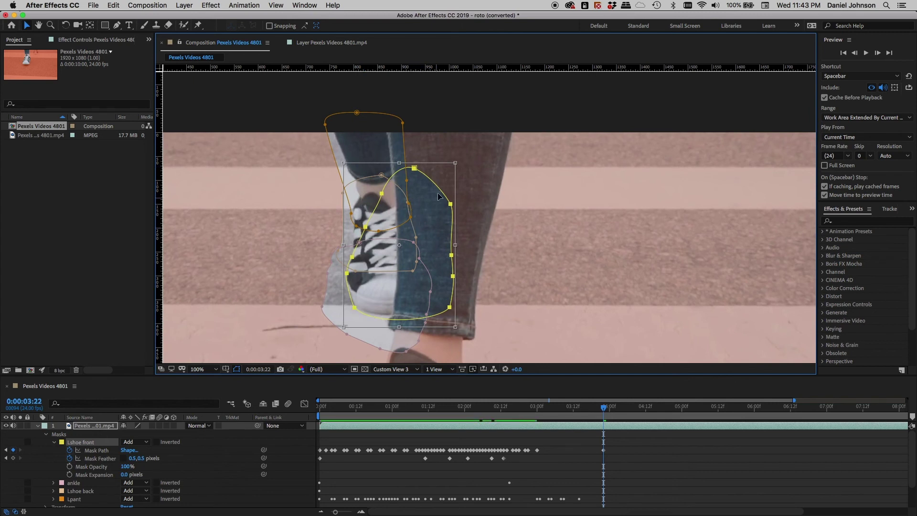
drag(456, 245, 418, 245)
drag(381, 163, 381, 210)
drag(373, 324, 375, 312)
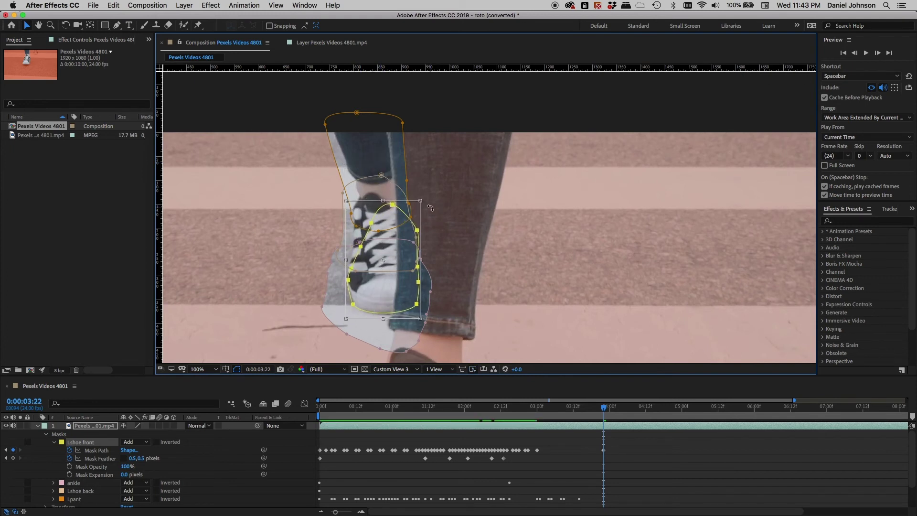
drag(429, 209, 427, 207)
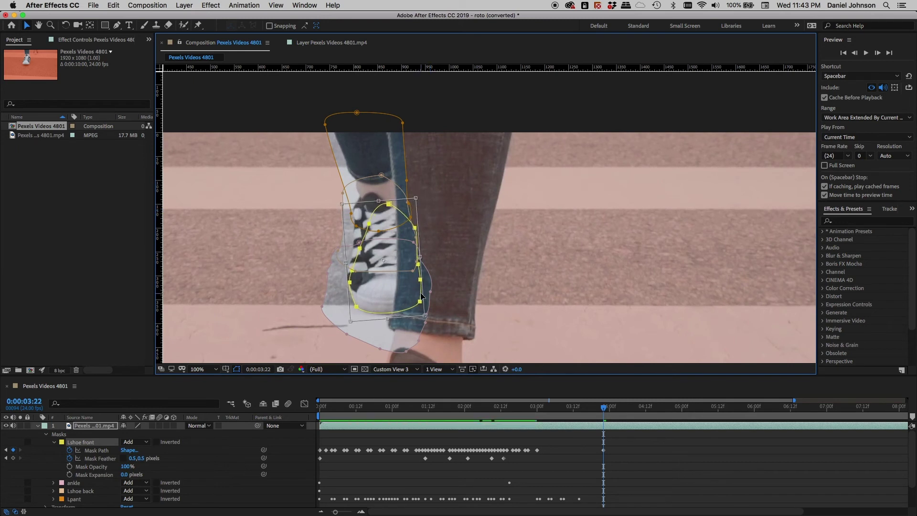
drag(421, 294, 418, 289)
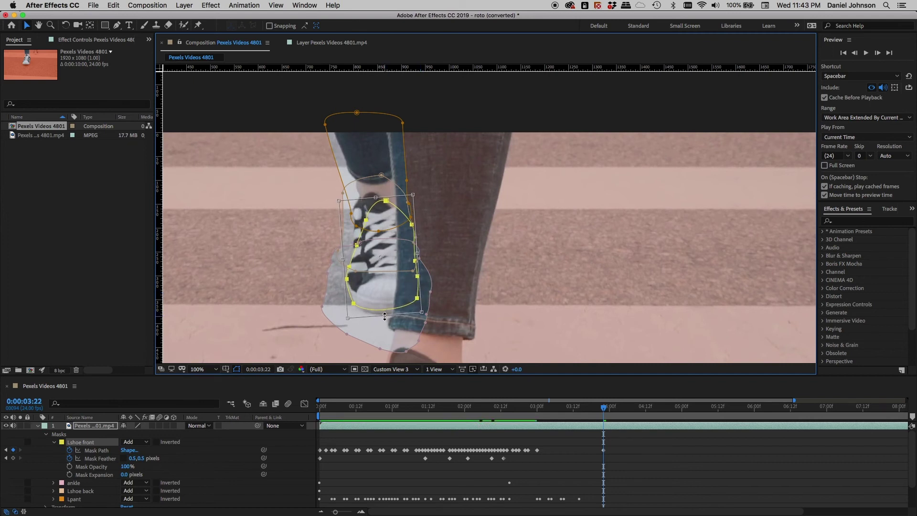
drag(384, 316, 386, 316)
Zoom in and nudge the mask's bottom-left point right and down
scroll(376, 291, up, 2)
drag(324, 303, 466, 238)
key(v)
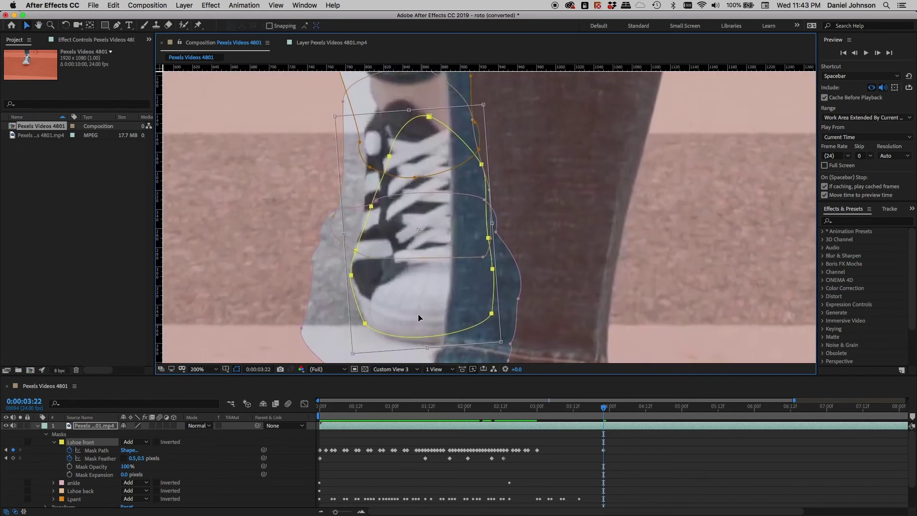
click(382, 335)
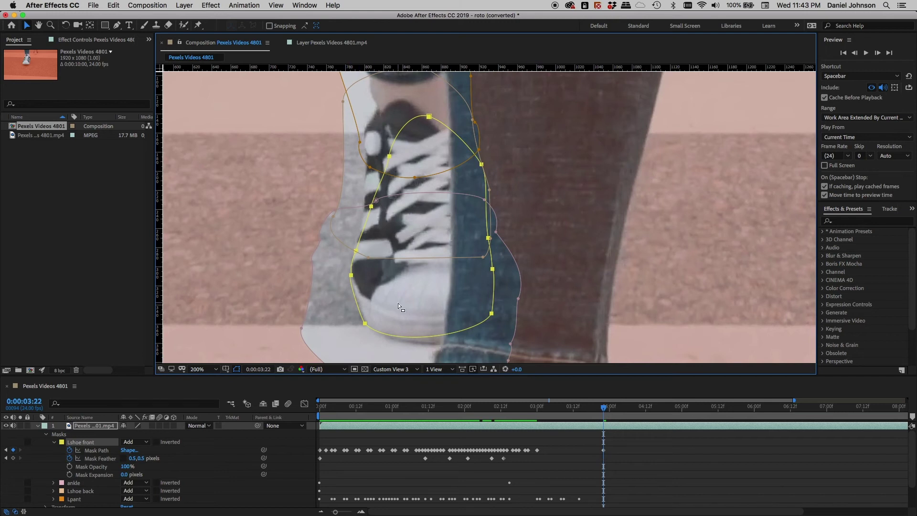
click(385, 314)
click(365, 324)
drag(366, 327, 369, 329)
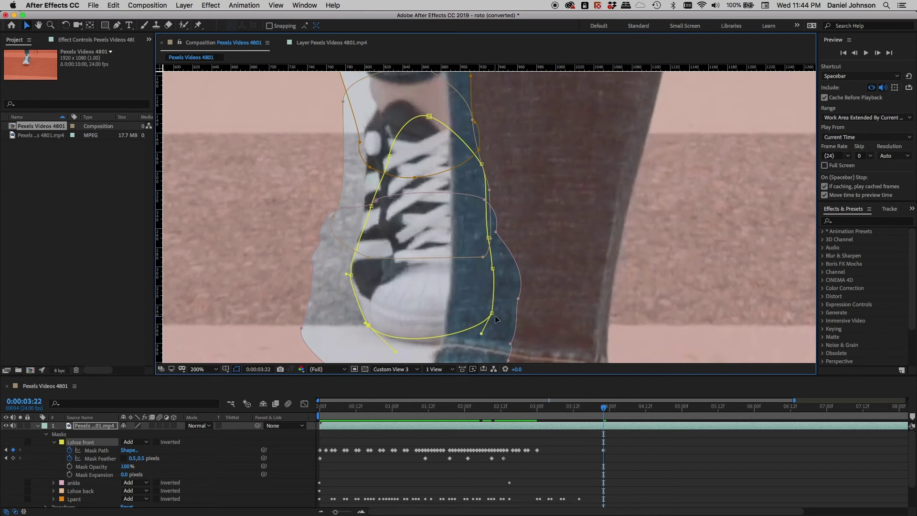
Pull the bottom-right point to the sole and realign the left points along the toe
drag(493, 317, 491, 327)
drag(390, 159, 386, 154)
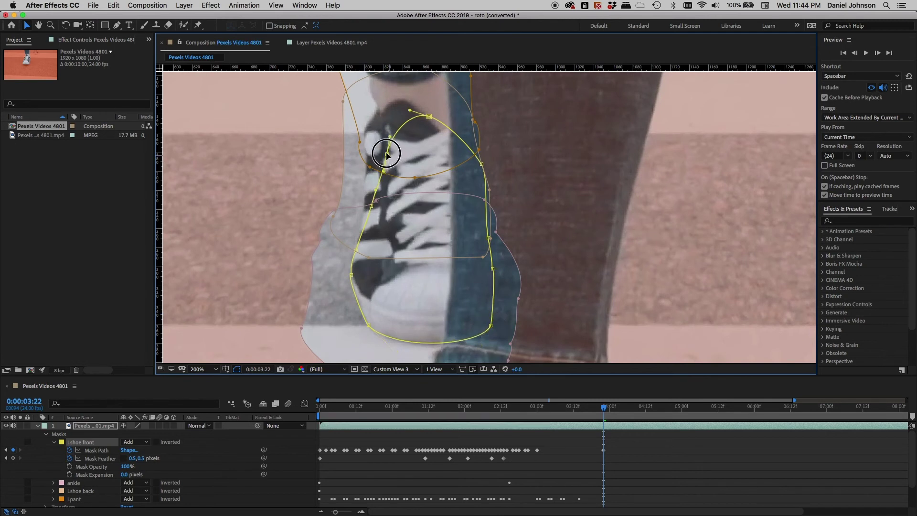
drag(371, 206, 368, 207)
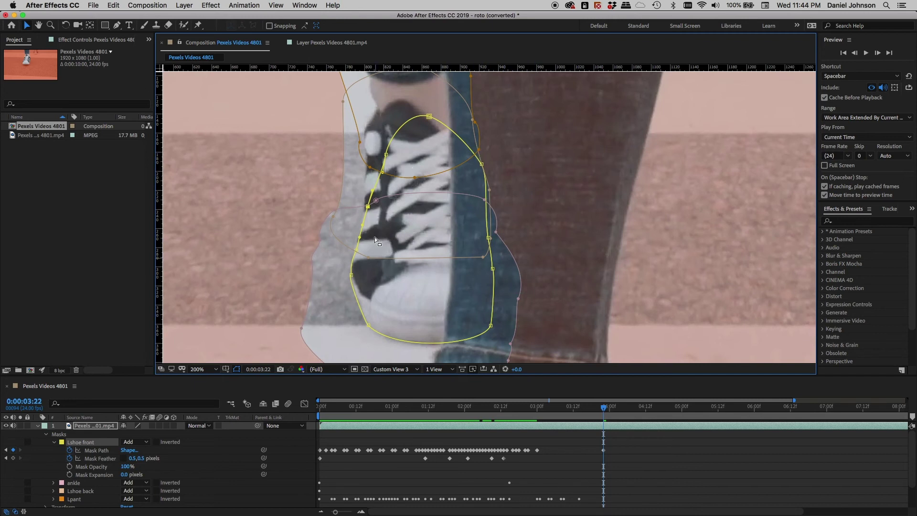
scroll(374, 310, up, 3)
drag(374, 309, 344, 191)
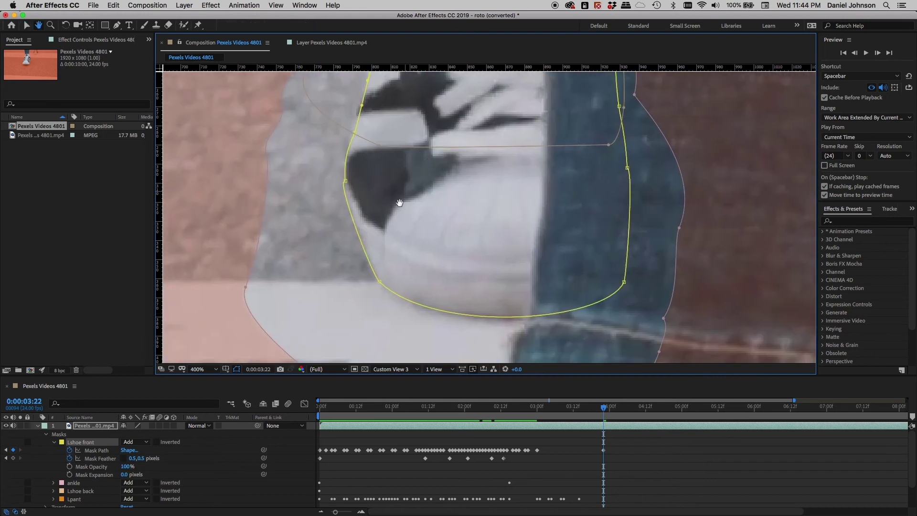
click(379, 283)
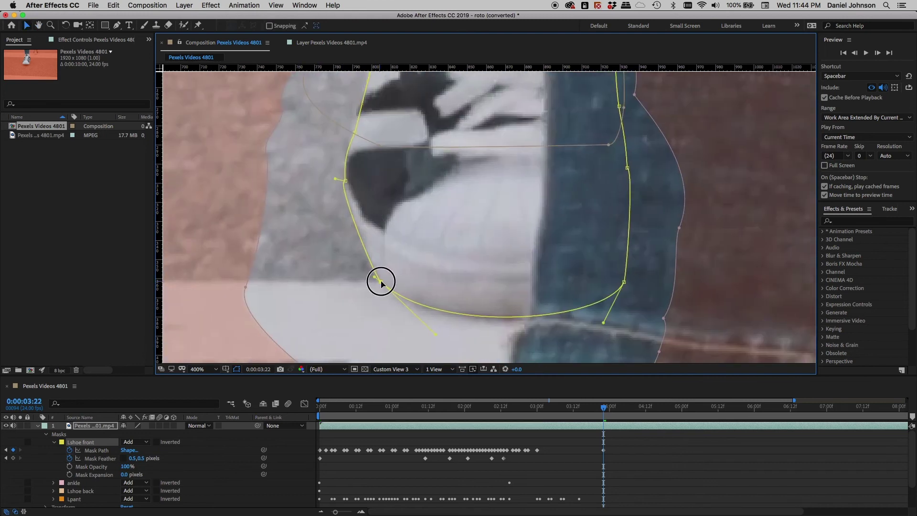
click(346, 181)
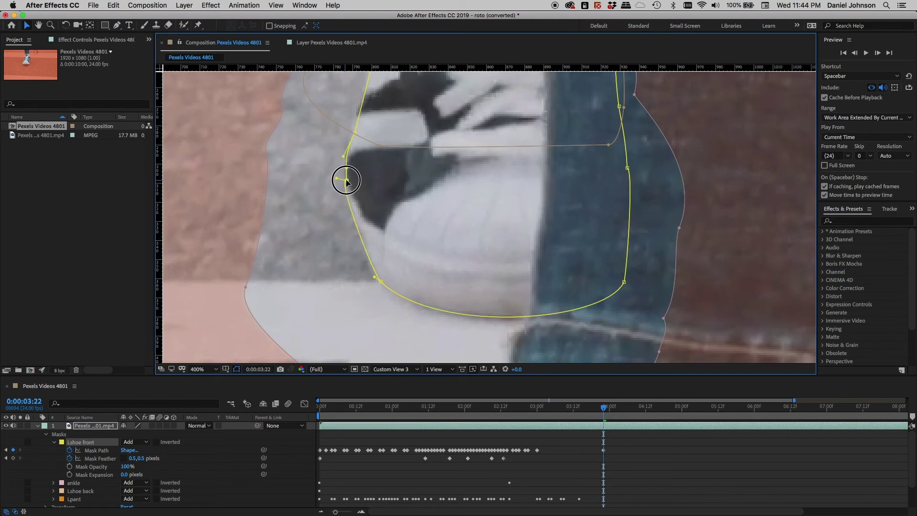
Zoom out and recentre the whole sneaker with its reshaped mask
scroll(346, 181, down, 2)
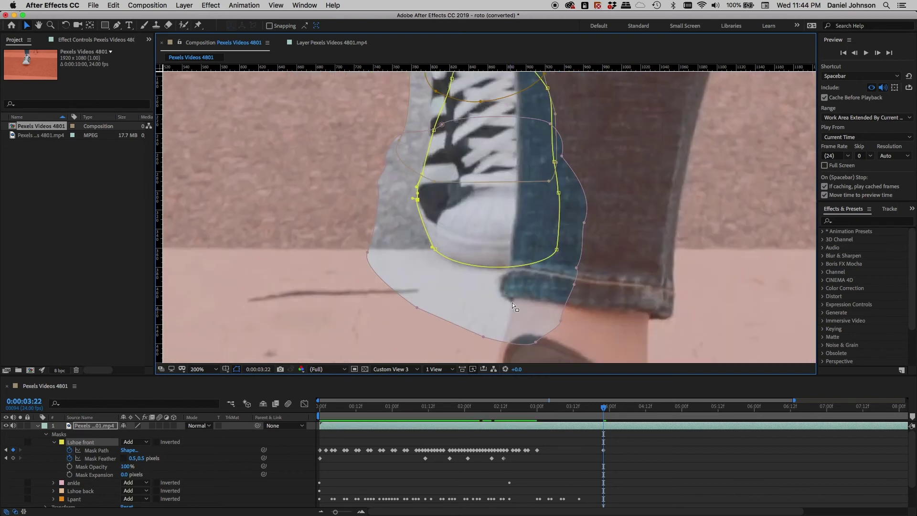
drag(473, 260, 416, 283)
key(v)
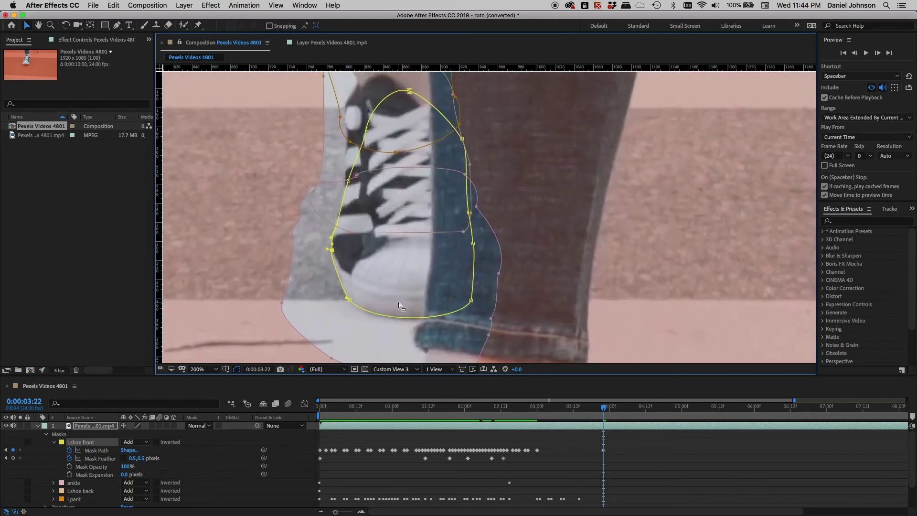
scroll(400, 300, down, 1)
key(h)
drag(456, 237, 437, 251)
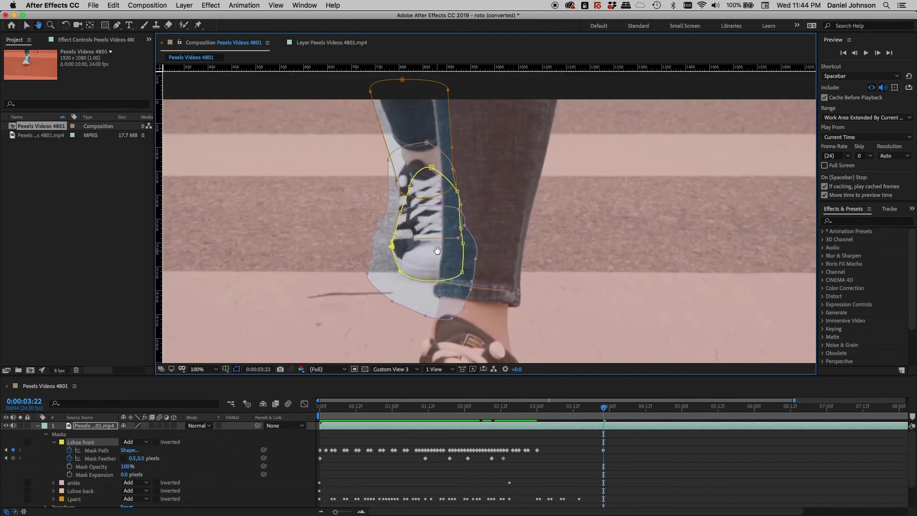
Scrub back to about 0:00:03:07 and pan to review the mask with both shoes visible
key(v)
drag(604, 409, 561, 410)
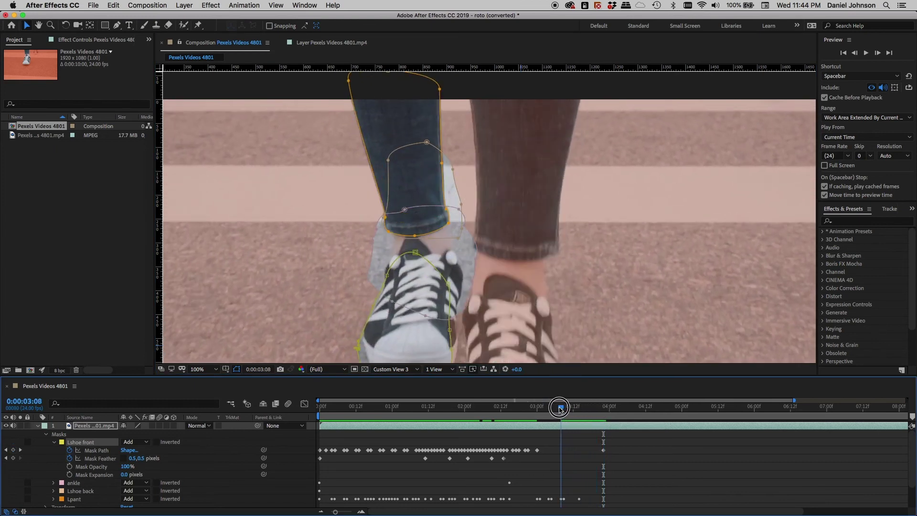
key(space)
drag(464, 333, 474, 242)
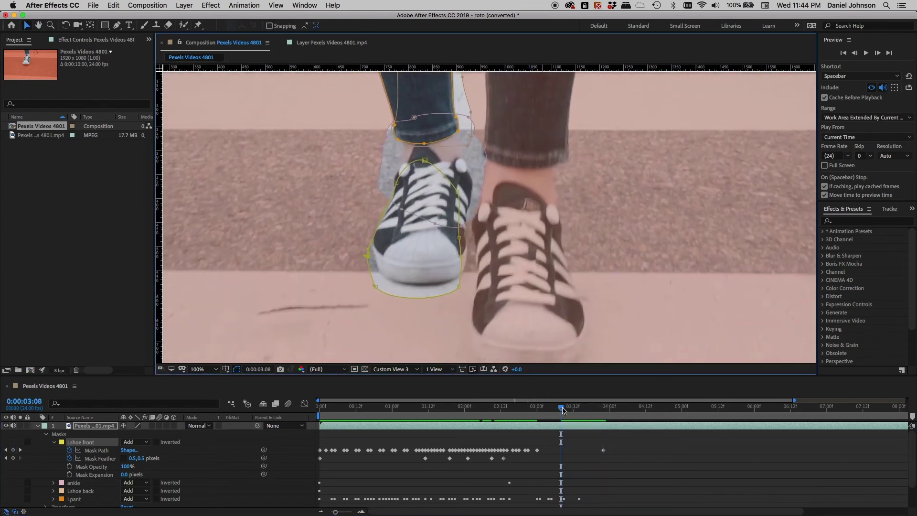
mouse_move(561, 409)
mouse_down()
mouse_move(538, 411)
mouse_move(603, 422)
mouse_move(536, 419)
mouse_move(600, 425)
mouse_move(549, 424)
mouse_move(597, 426)
mouse_move(558, 426)
mouse_up()
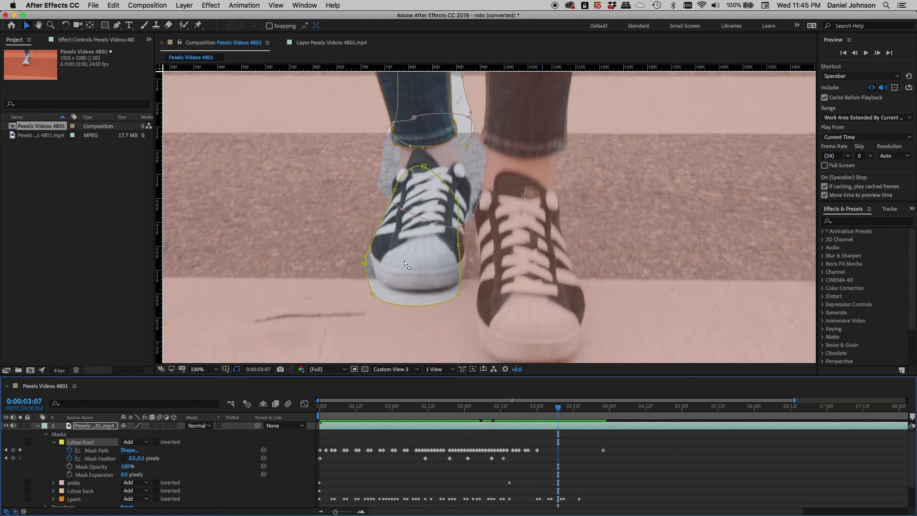
Step frame by frame from 0:00:03:00 through 3:14–3:18 checking the mask, stopping at 0:00:03:17
mouse_move(560, 412)
mouse_down()
mouse_move(536, 413)
mouse_move(555, 412)
mouse_up()
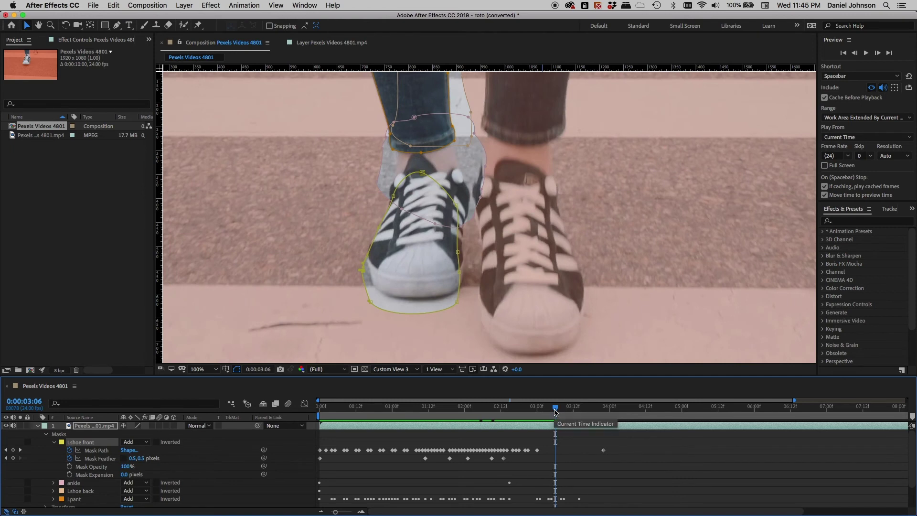
key(Page_Down)
key(Page_Down)
key(Page_Down)
key(Page_Down)
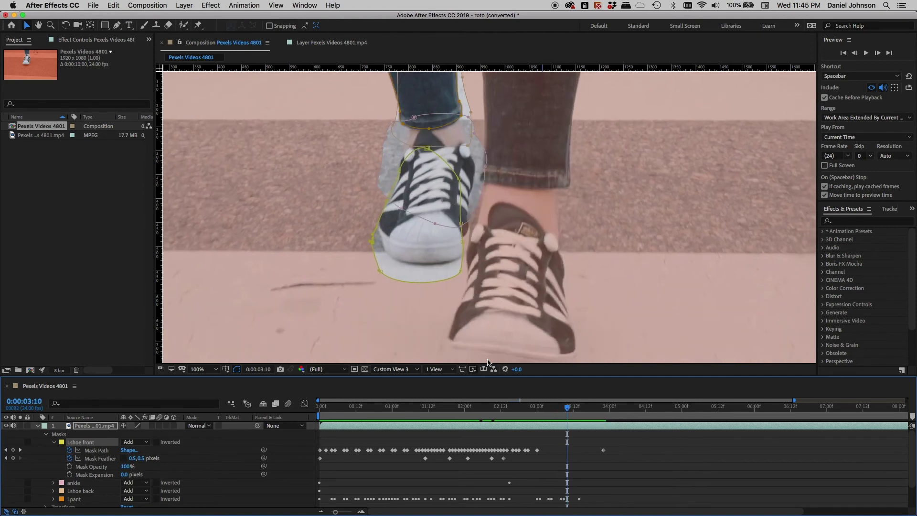
key(Page_Down)
key(Page_Down)
key(Page_Down)
key(Page_Down)
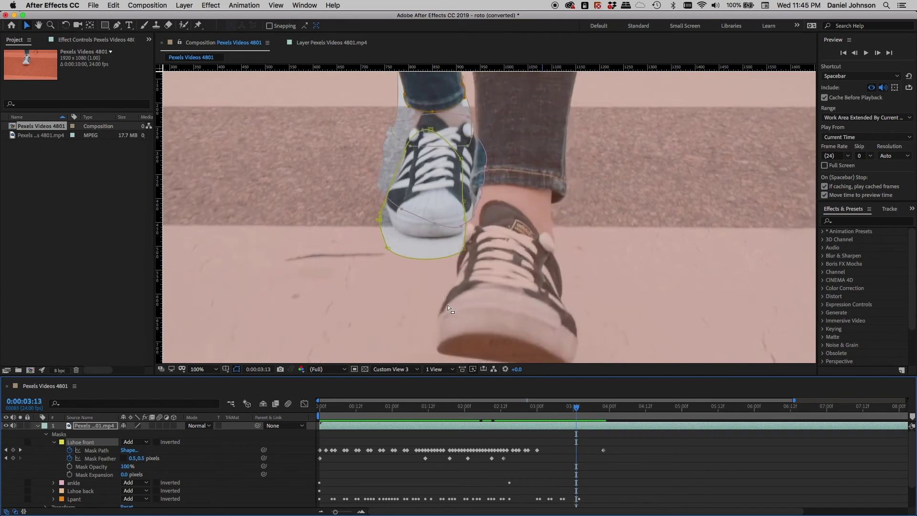
key(Page_Down)
key(Page_Down)
key(Page_Down)
key(Page_Down)
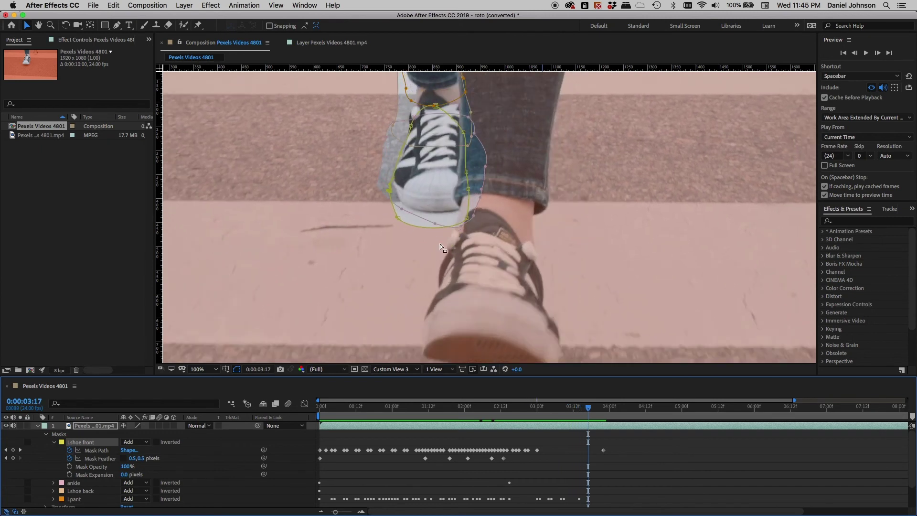
key(Page_Down)
key(Page_Down)
key(Page_Down)
key(Page_Down)
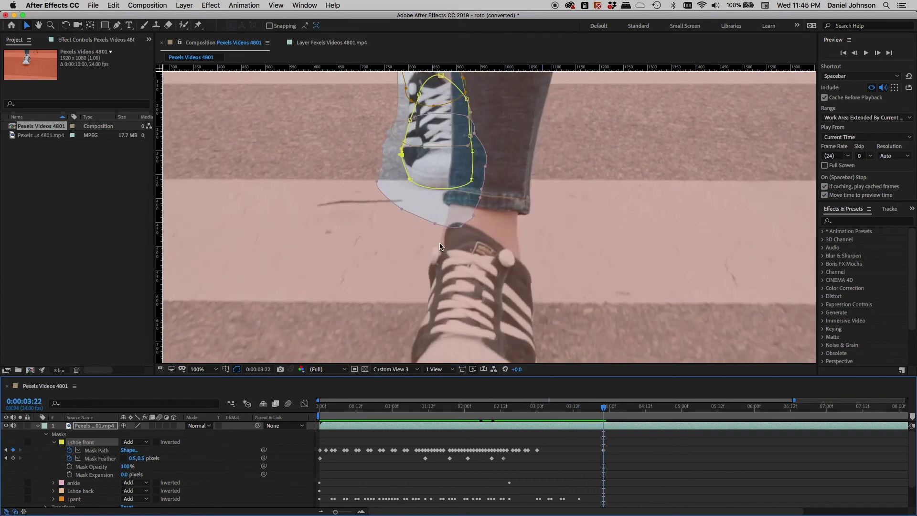
key(Page_Up)
key(Page_Up)
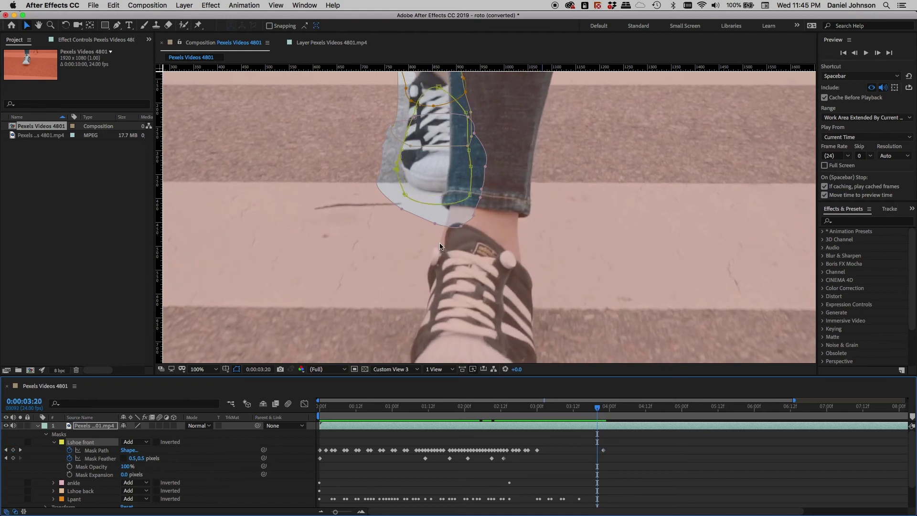
key(Page_Up)
key(Page_Up)
key(Page_Up)
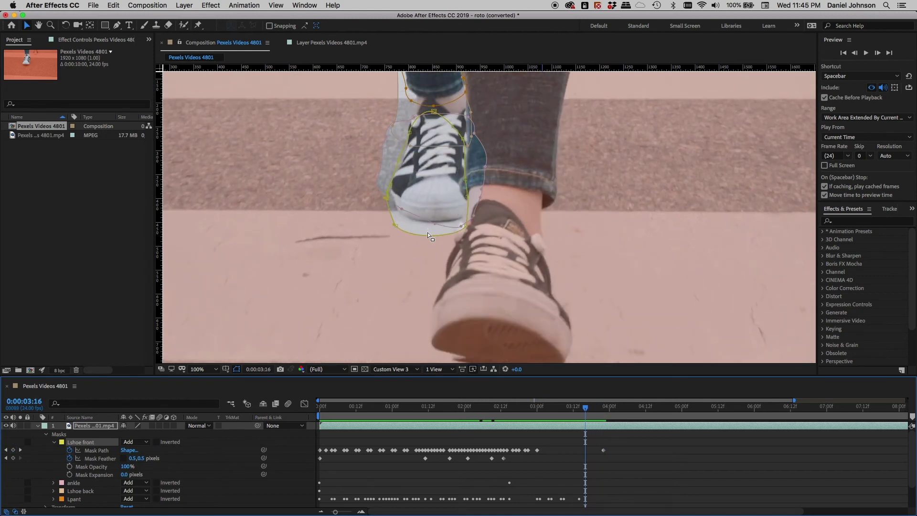
key(Page_Up)
key(Page_Up)
key(Page_Up)
key(Page_Up)
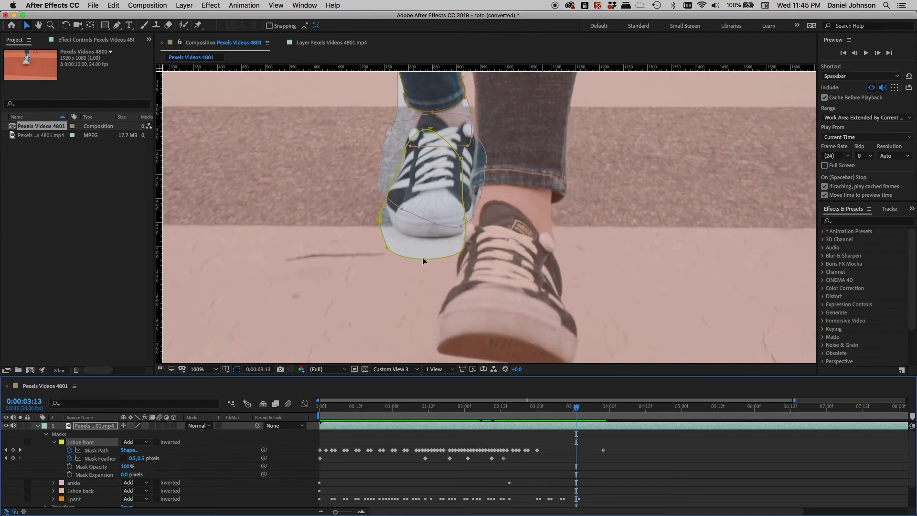
key(Page_Down)
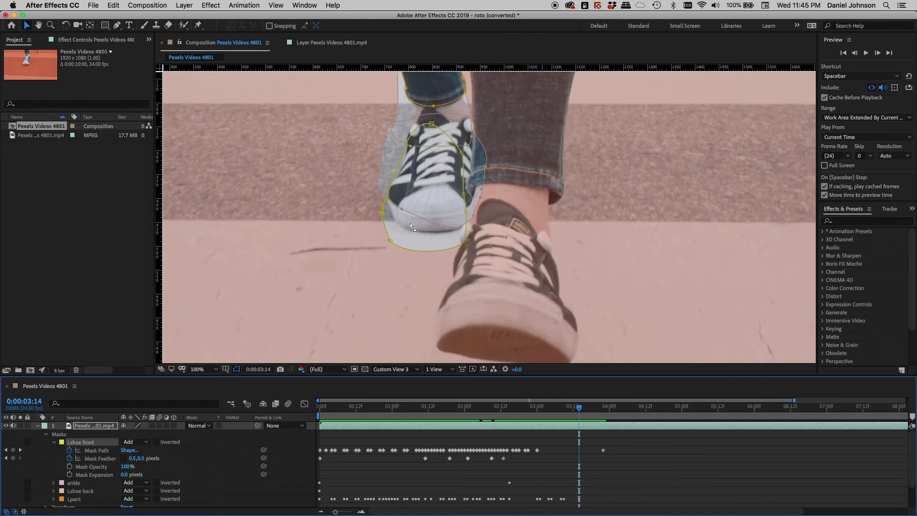
key(Page_Down)
key(Page_Down)
key(Page_Down)
key(Page_Down)
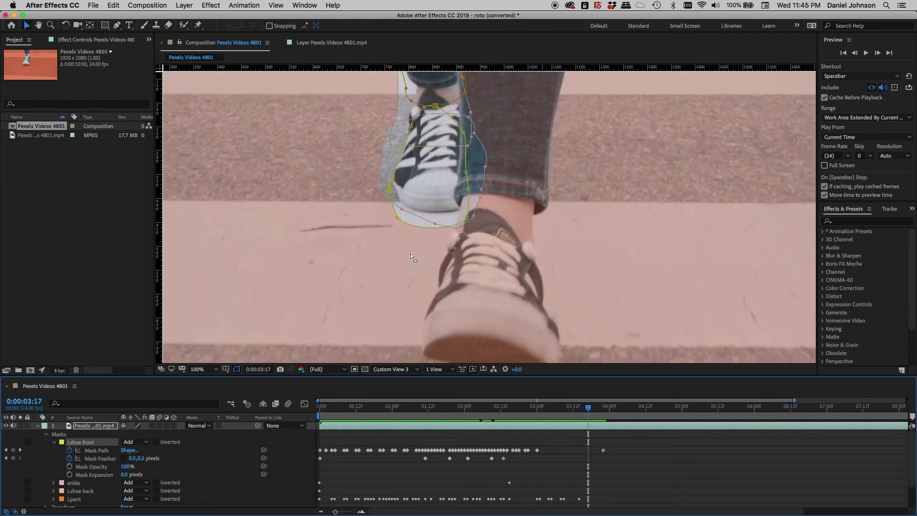
key(Page_Up)
key(Page_Up)
key(Page_Down)
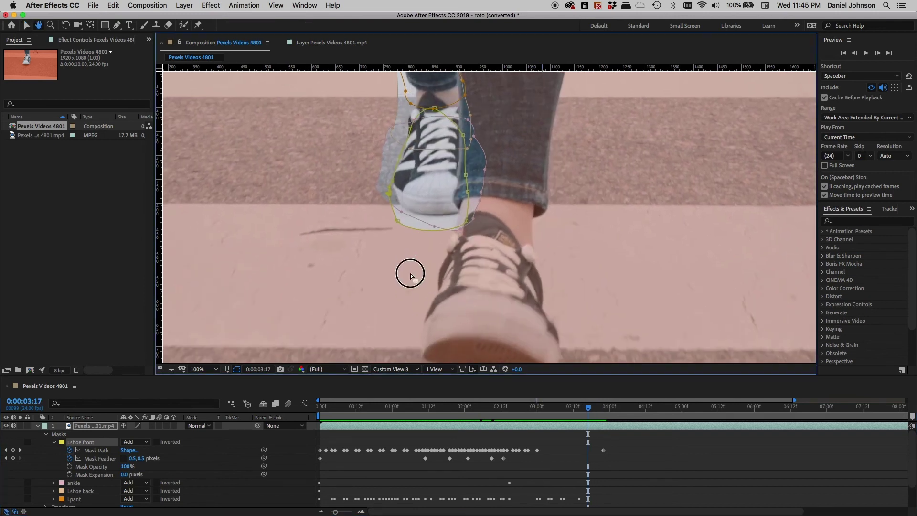
Free Transform the Lshoe front mask and move it up over the front sneaker
drag(409, 272, 404, 323)
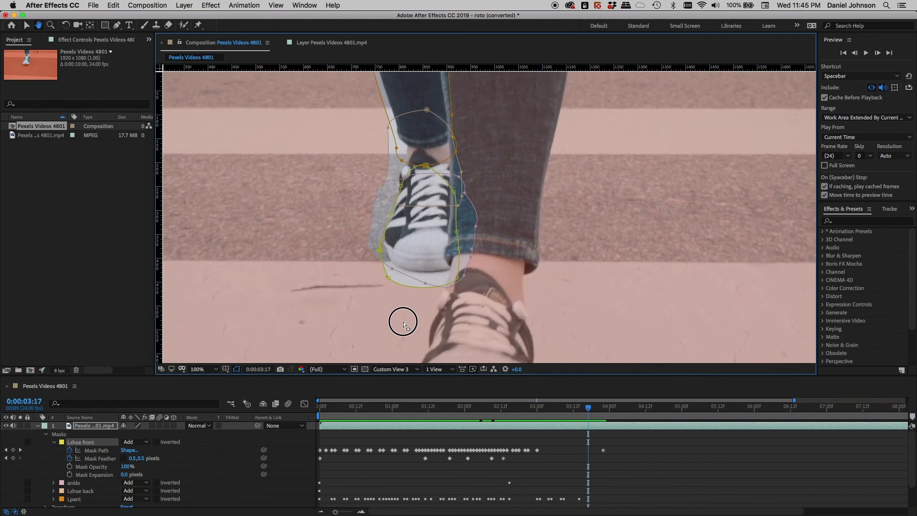
double_click(414, 287)
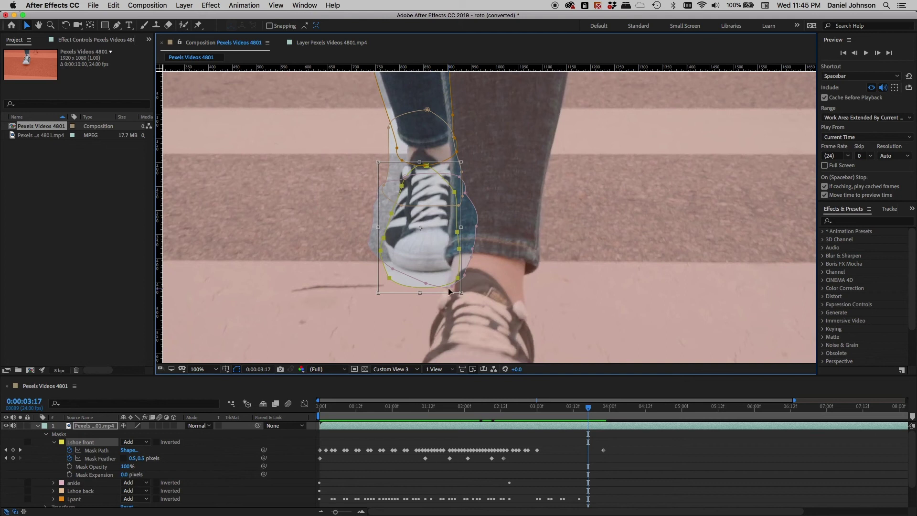
drag(458, 273, 465, 260)
scroll(427, 274, up, 2)
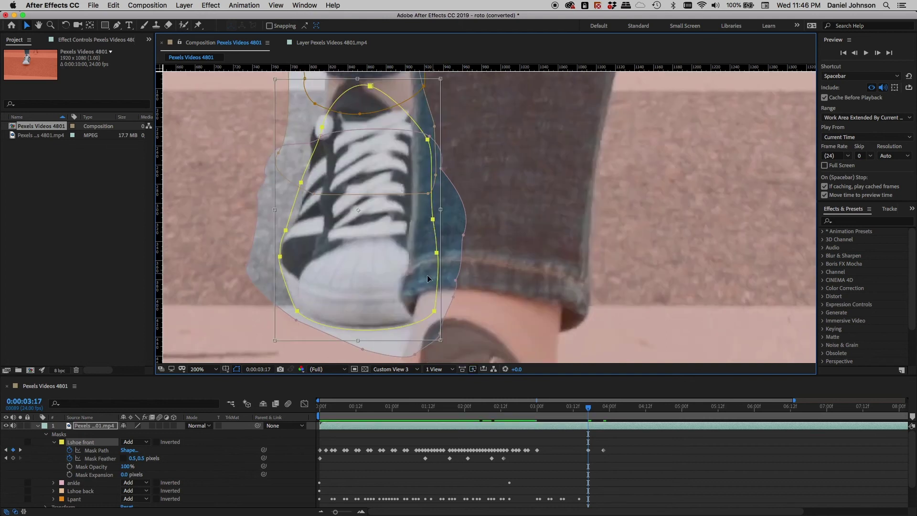
drag(339, 325, 338, 327)
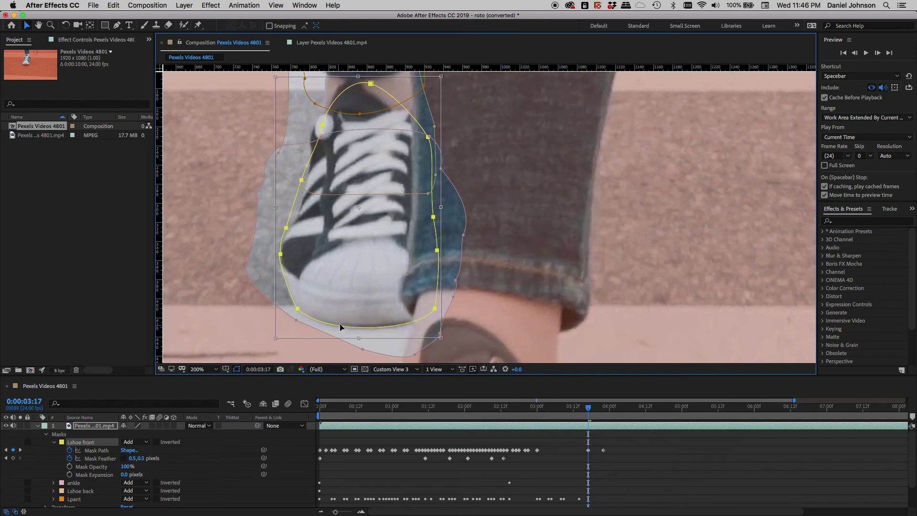
Squash the mask from its top, bottom and left edges to fit the shoe
key(space)
drag(377, 159, 381, 180)
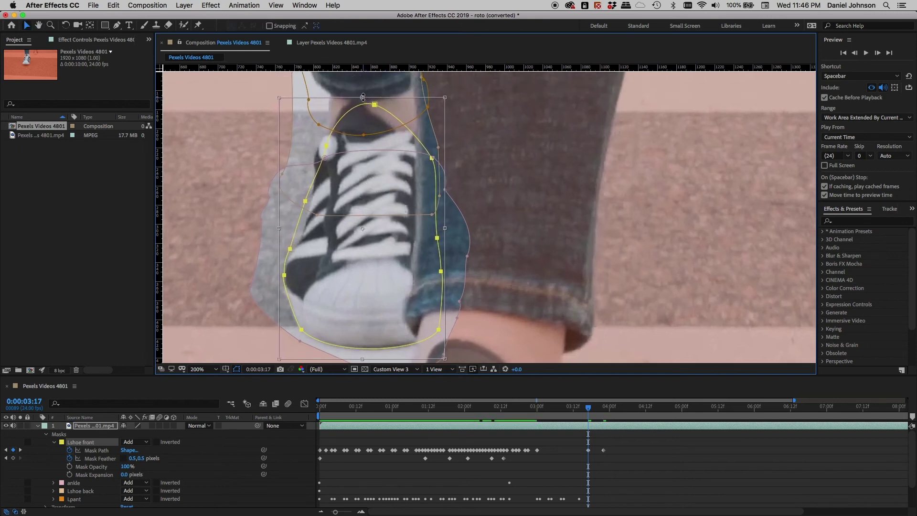
drag(363, 97, 368, 126)
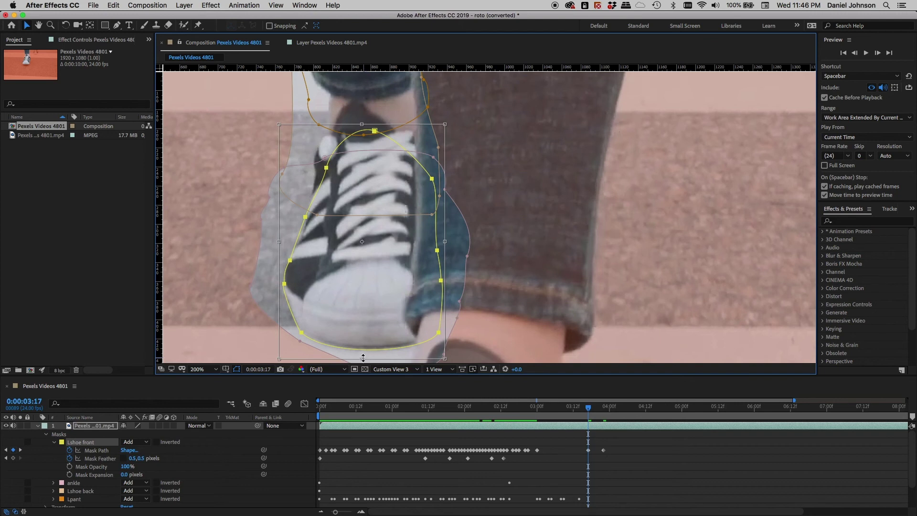
drag(363, 357, 363, 355)
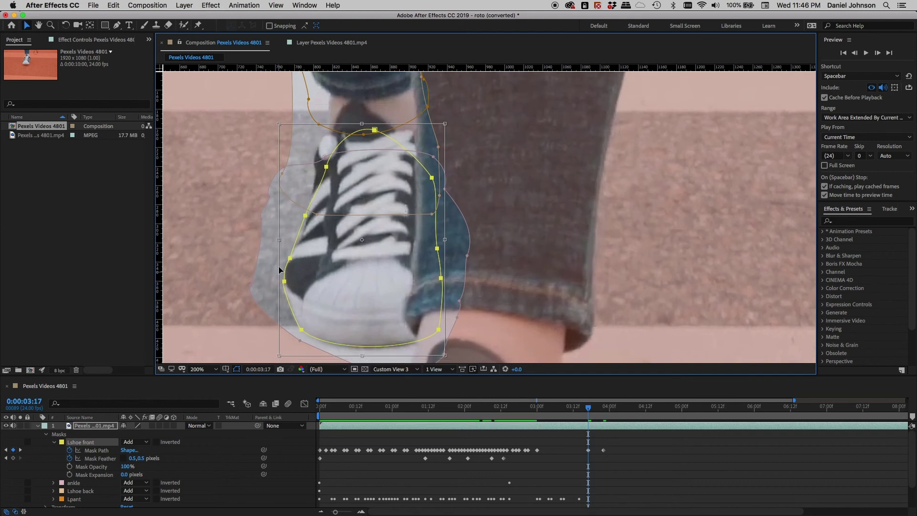
drag(279, 240, 280, 241)
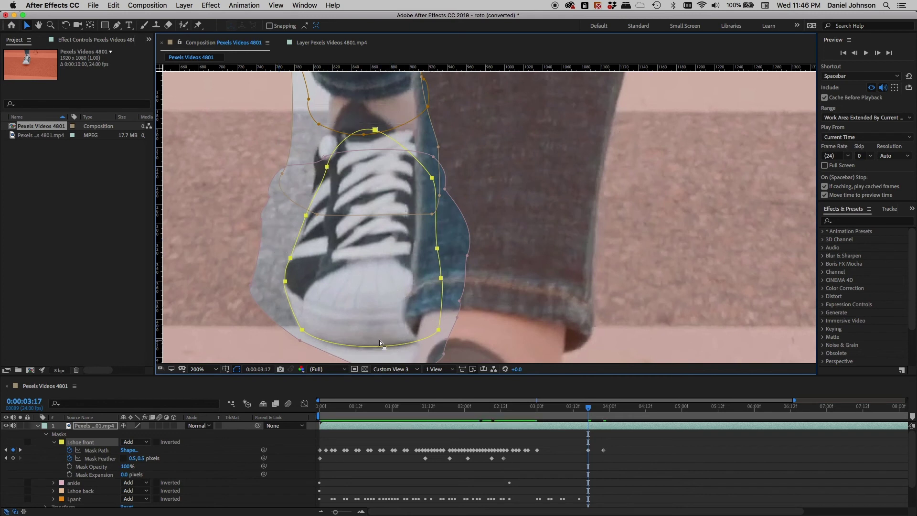
At 400% zoom, reshape the left-edge points and Bezier curves to hug the toe cap, then return to 200%
scroll(379, 340, up, 2)
drag(377, 338, 573, 217)
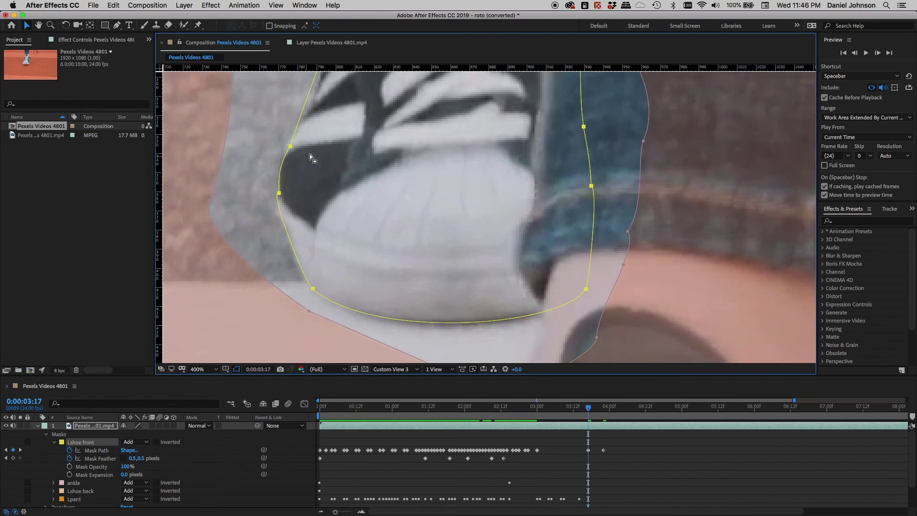
drag(327, 138, 313, 268)
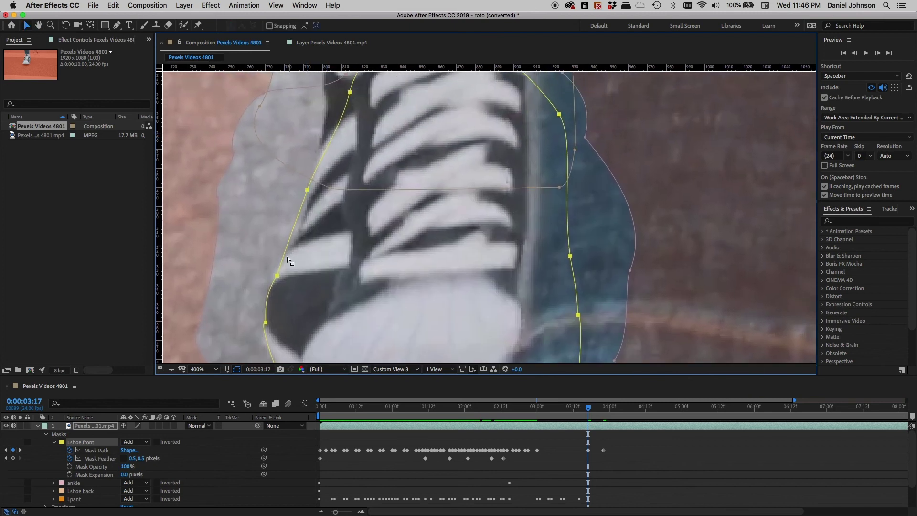
click(277, 275)
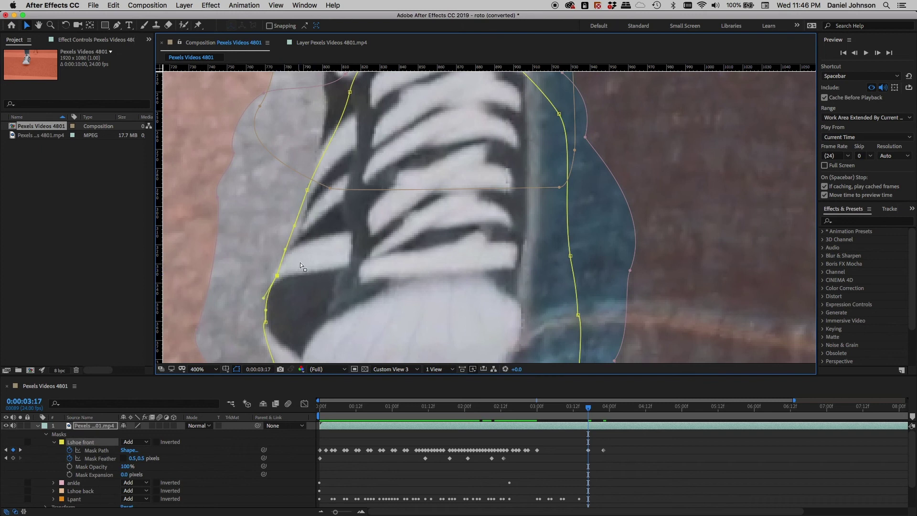
drag(286, 249, 311, 227)
drag(306, 188, 315, 169)
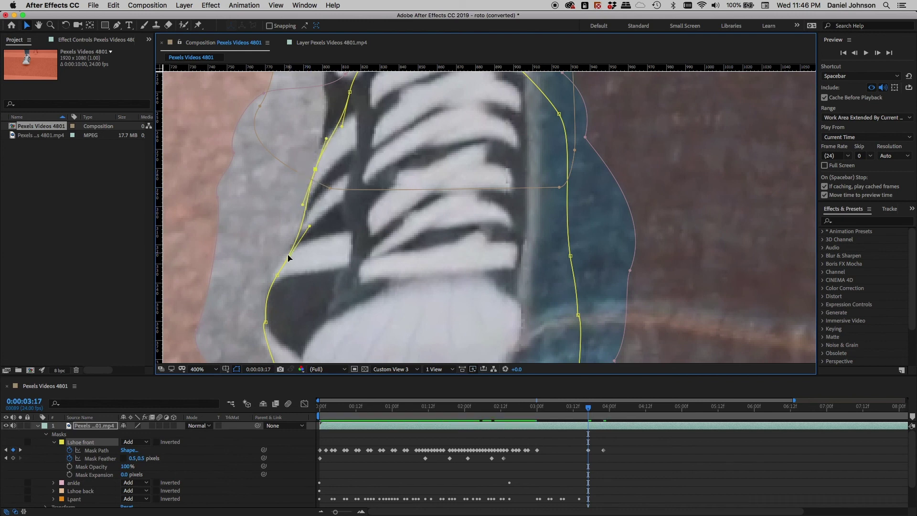
drag(276, 280, 277, 275)
scroll(315, 184, down, 5)
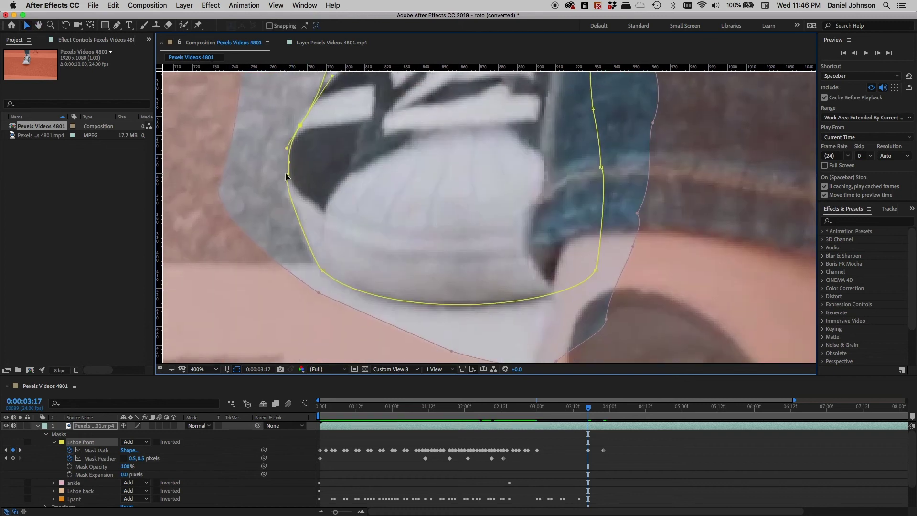
drag(289, 175, 289, 179)
key(comma)
key(comma)
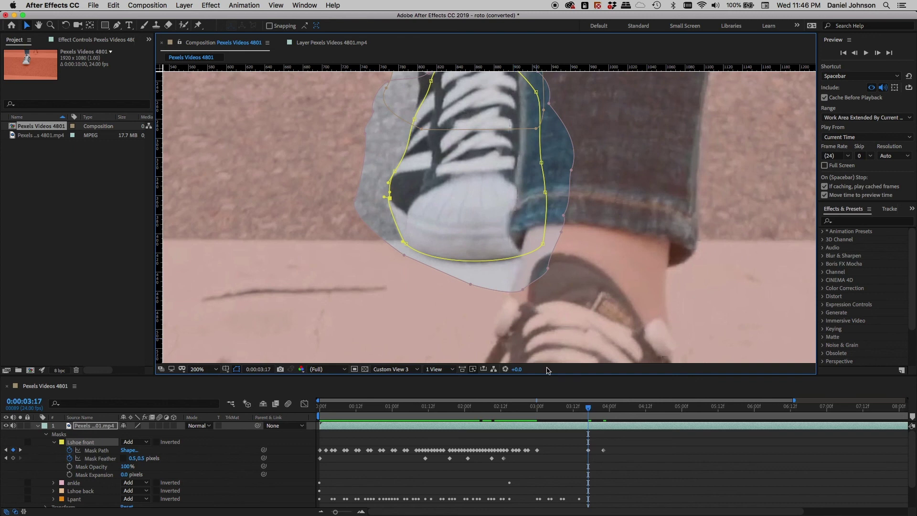
key(space)
drag(473, 234, 417, 301)
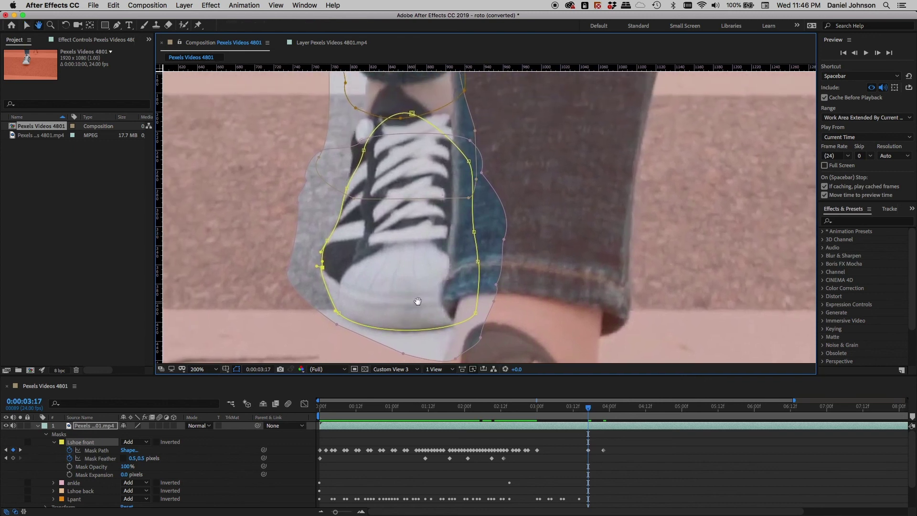
mouse_move(590, 411)
mouse_down()
mouse_move(602, 410)
mouse_move(590, 410)
mouse_up()
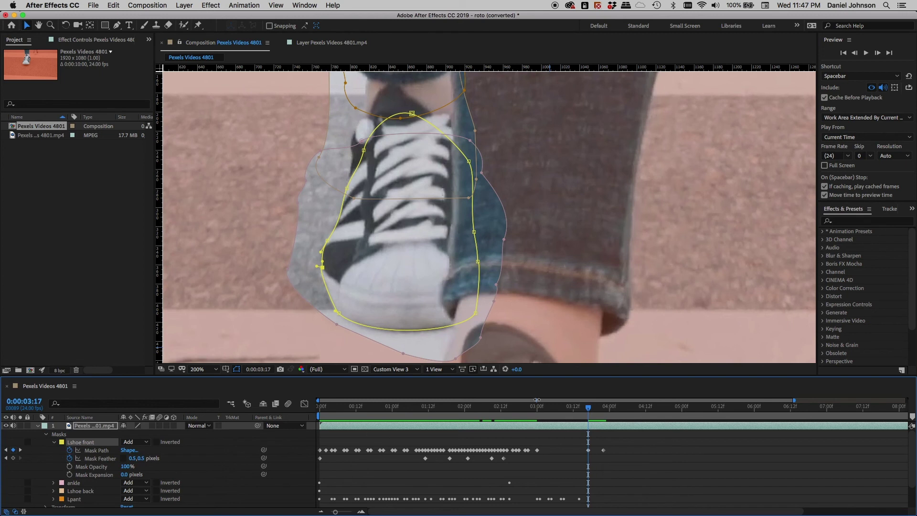
Zoom out to 100% and scrub back to around 0:00:03:03, centring the shoe to inspect the mask
key(comma)
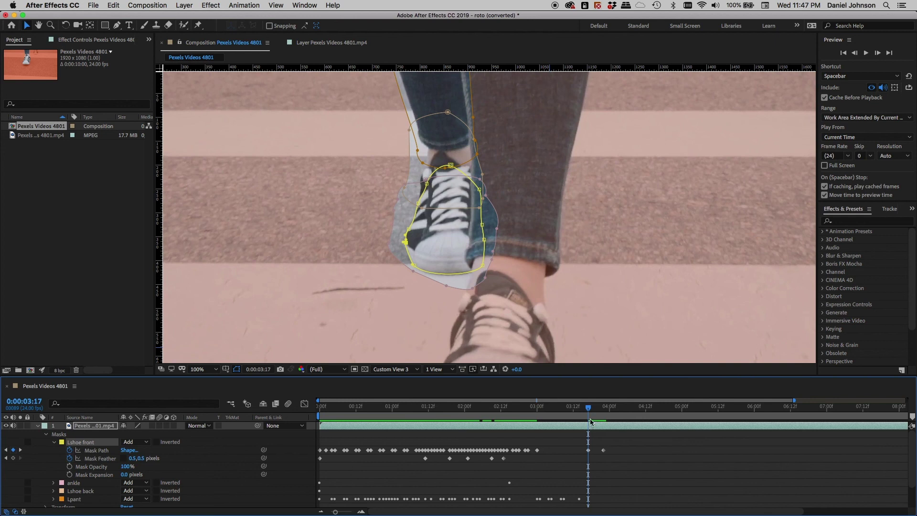
click(589, 409)
drag(589, 409, 560, 407)
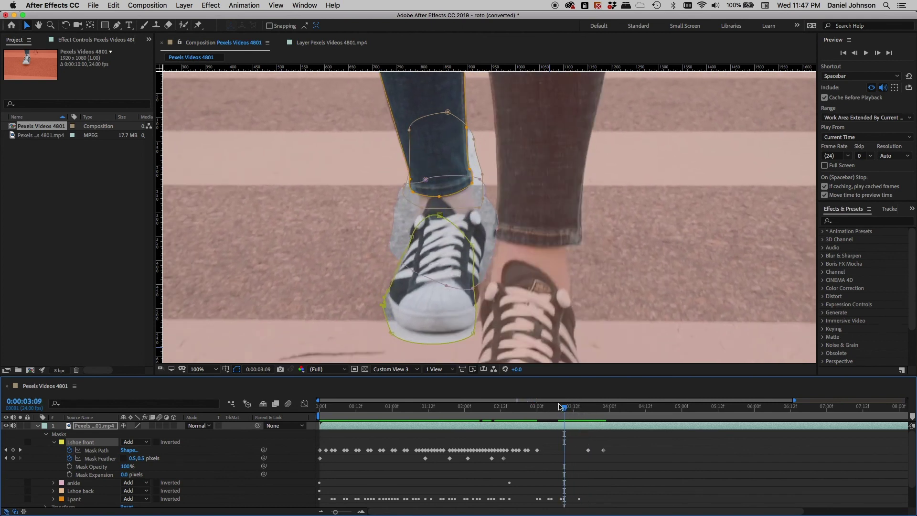
drag(472, 336, 473, 286)
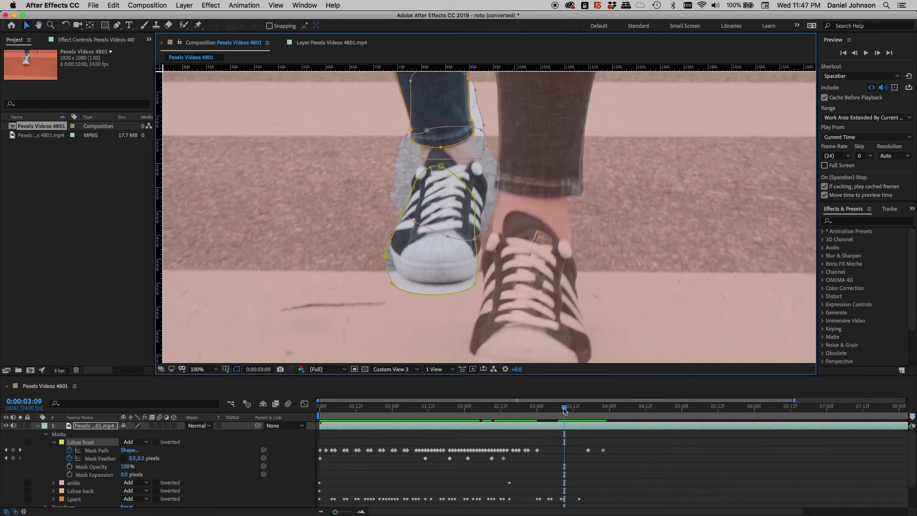
drag(565, 410, 538, 412)
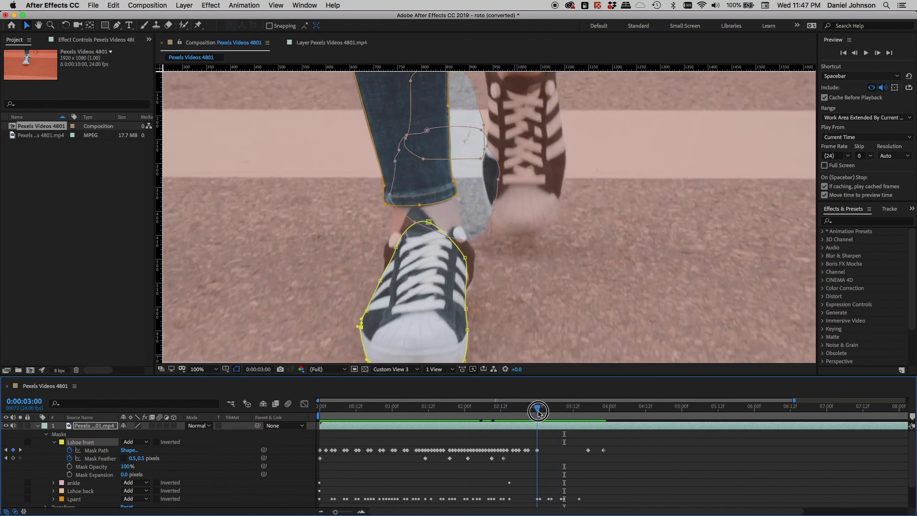
scroll(492, 330, down, 3)
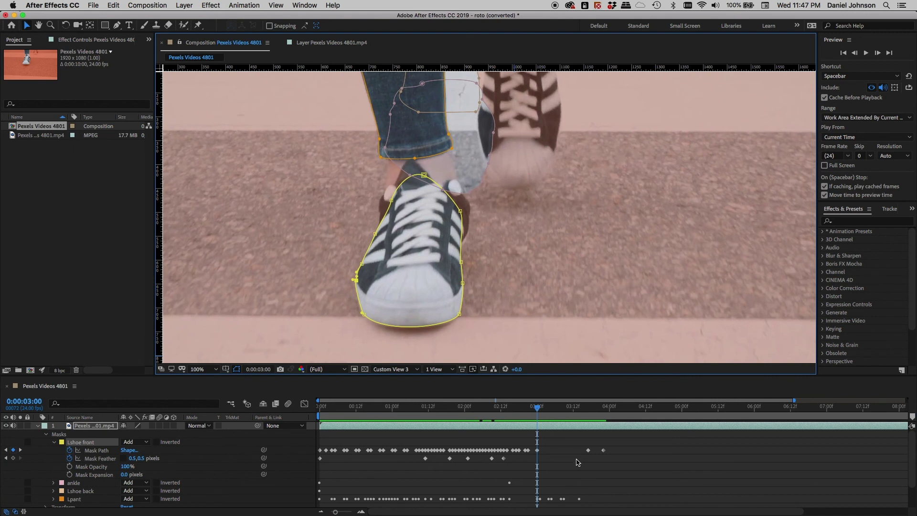
click(541, 408)
drag(541, 409, 549, 411)
Step through frames 0:00:03:04 to 0:00:03:16, comparing the mask around 0:00:03:12–0:00:03:13
key(Page_Down)
key(Page_Down)
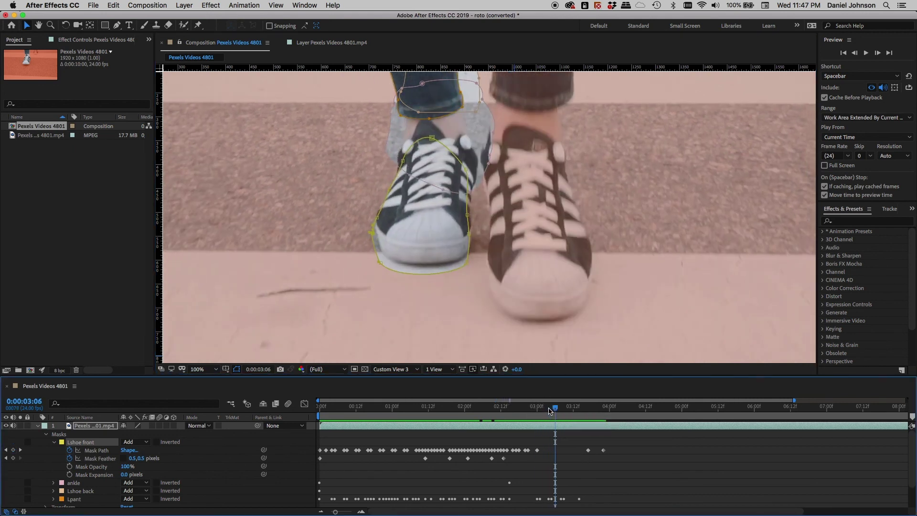
key(Page_Up)
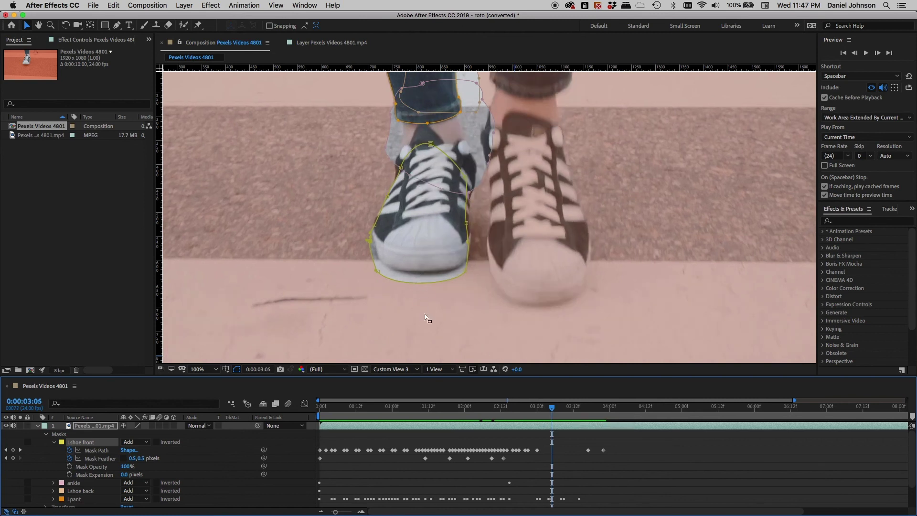
key(Page_Down)
key(Page_Down)
key(Page_Down)
key(Page_Down)
key(Page_Down)
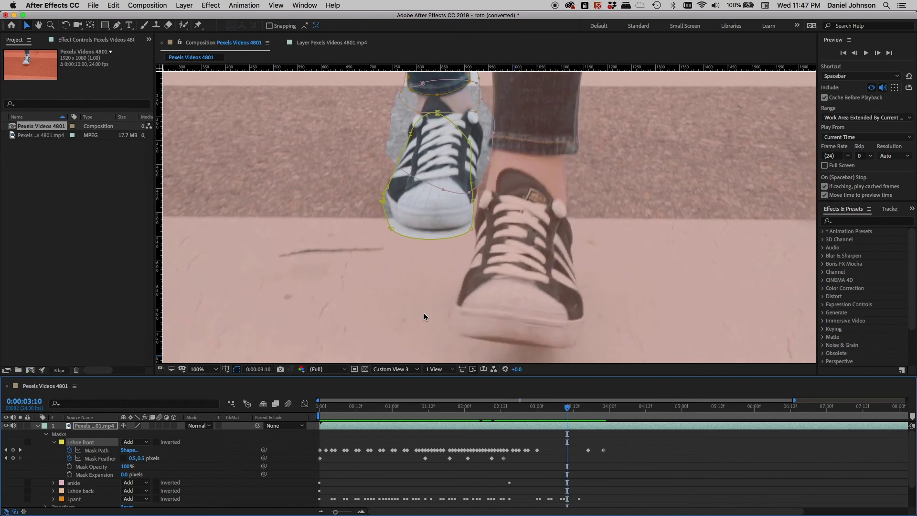
key(Page_Down)
key(Page_Down)
key(Page_Down)
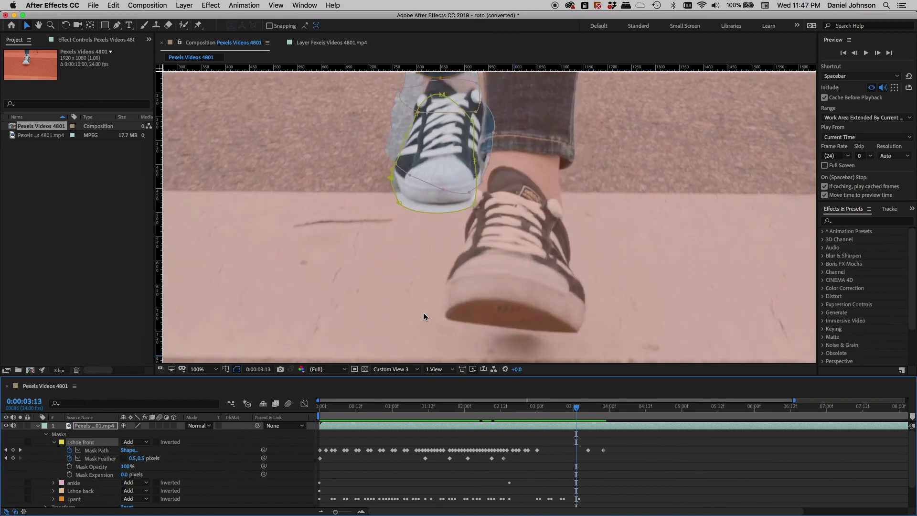
key(Page_Down)
key(Page_Down)
key(Page_Down)
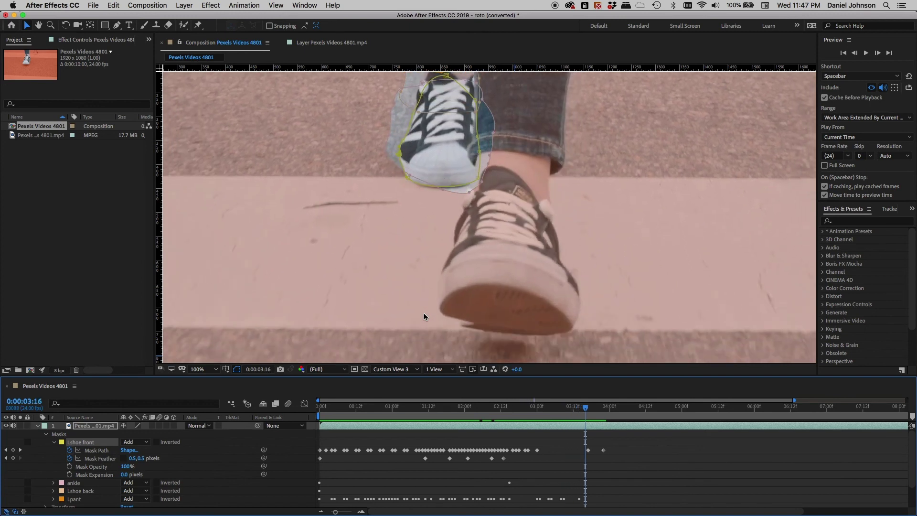
key(Page_Up)
key(Page_Up)
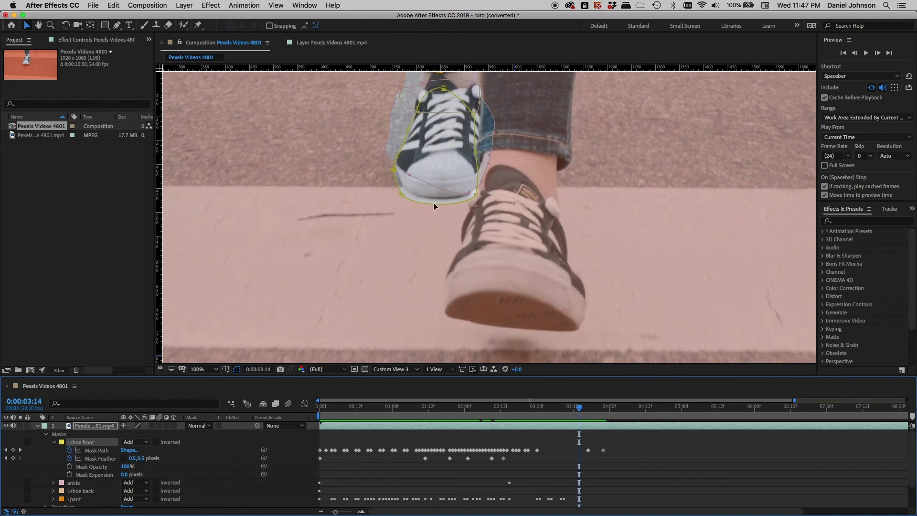
key(Page_Up)
key(Page_Up)
key(Page_Up)
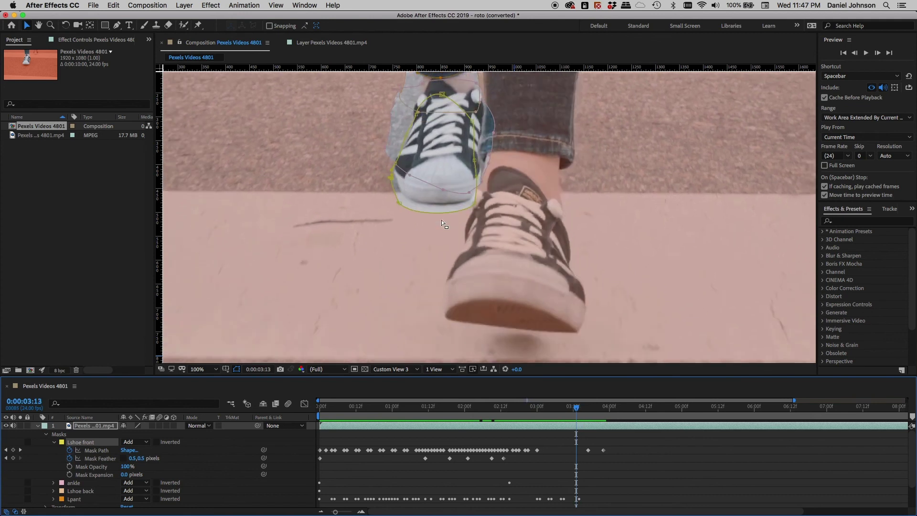
key(Page_Down)
key(Page_Up)
key(Page_Down)
key(Page_Down)
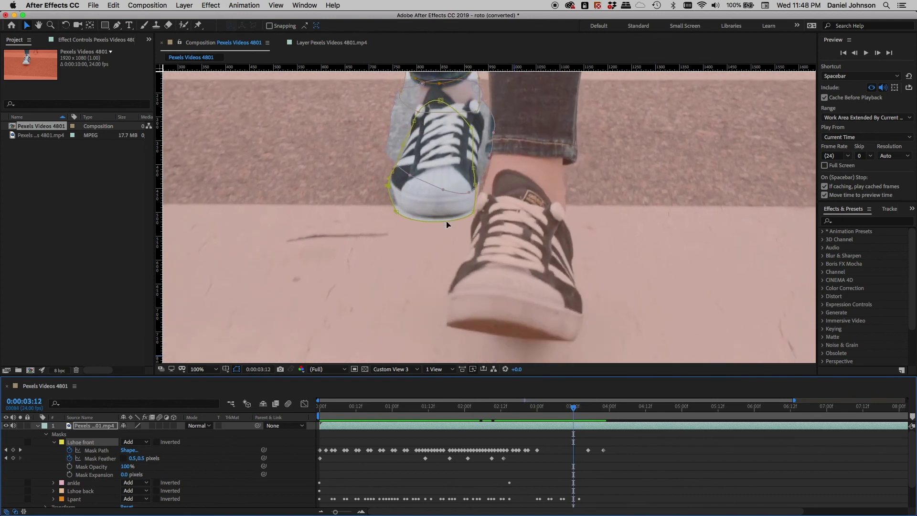
Free-transform the whole Lshoe front mask, lowering its top and raising its bottom onto the shoe
drag(432, 227, 417, 297)
double_click(412, 304)
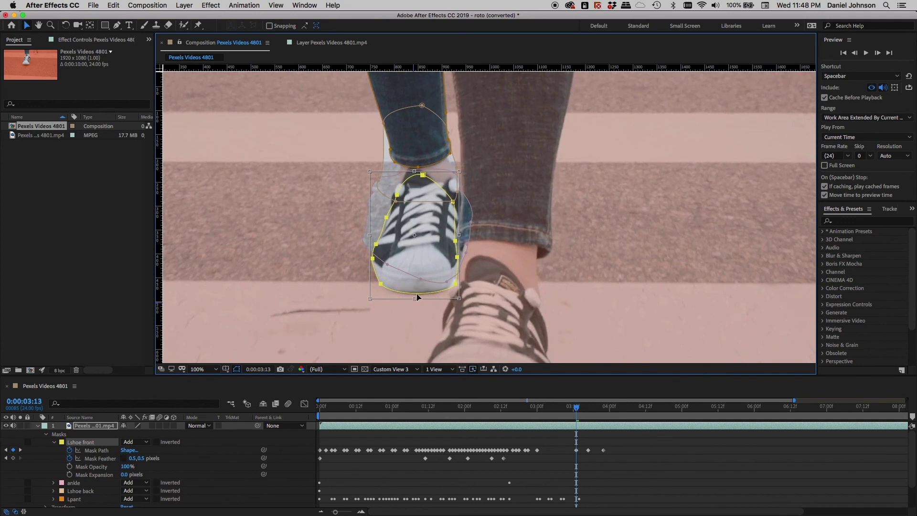
scroll(418, 296, up, 2)
drag(316, 206, 399, 249)
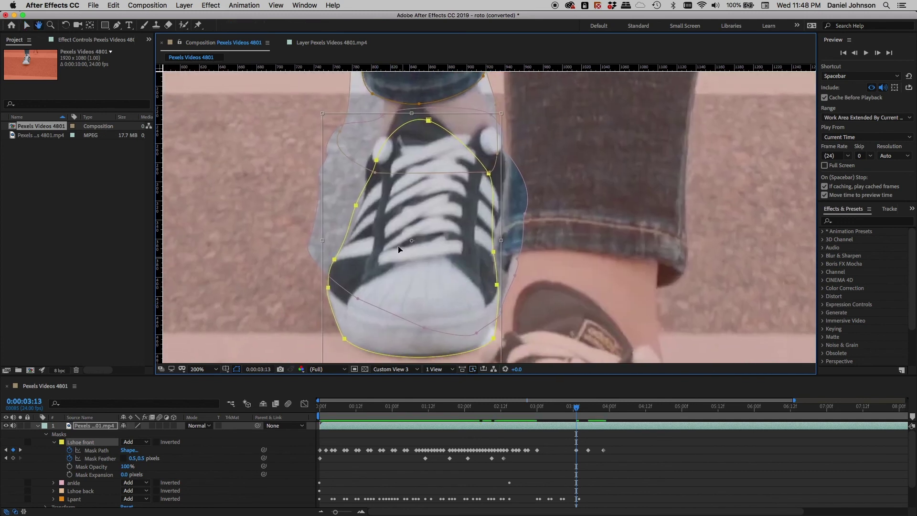
key(v)
drag(413, 113, 412, 129)
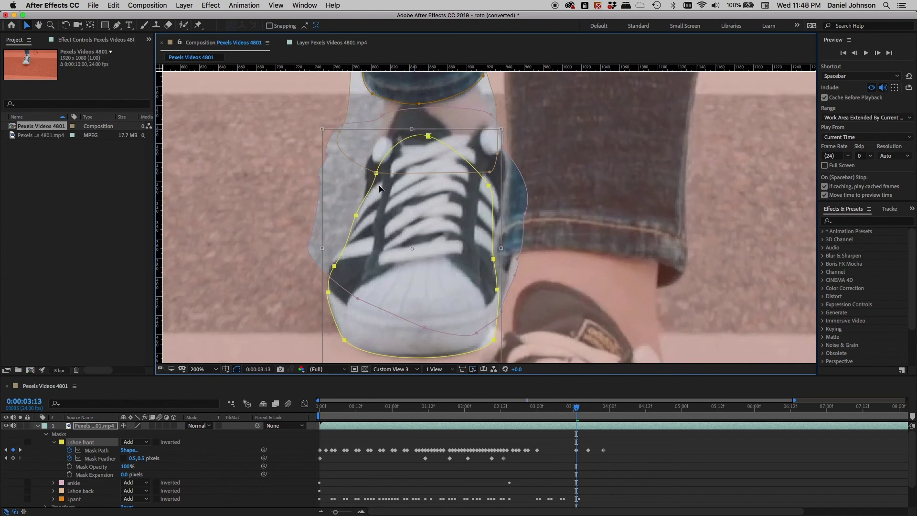
scroll(409, 360, down, 3)
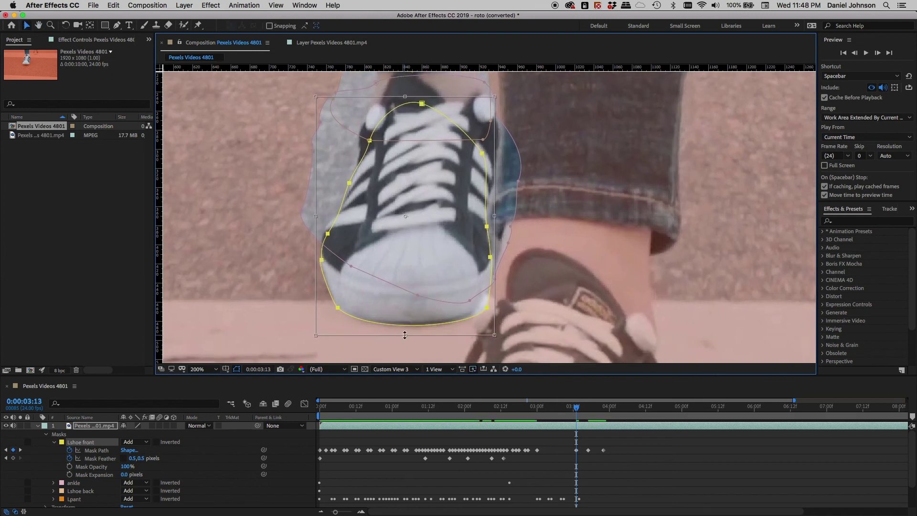
drag(405, 334, 404, 332)
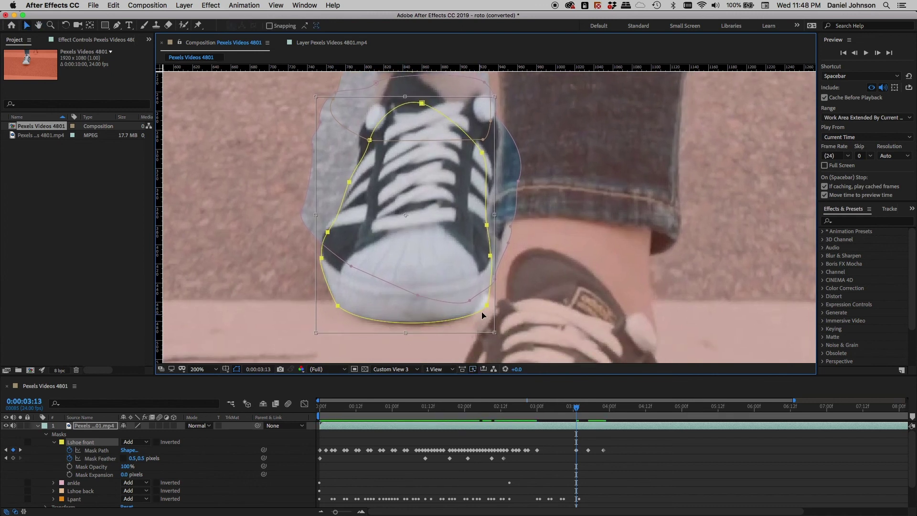
key(Return)
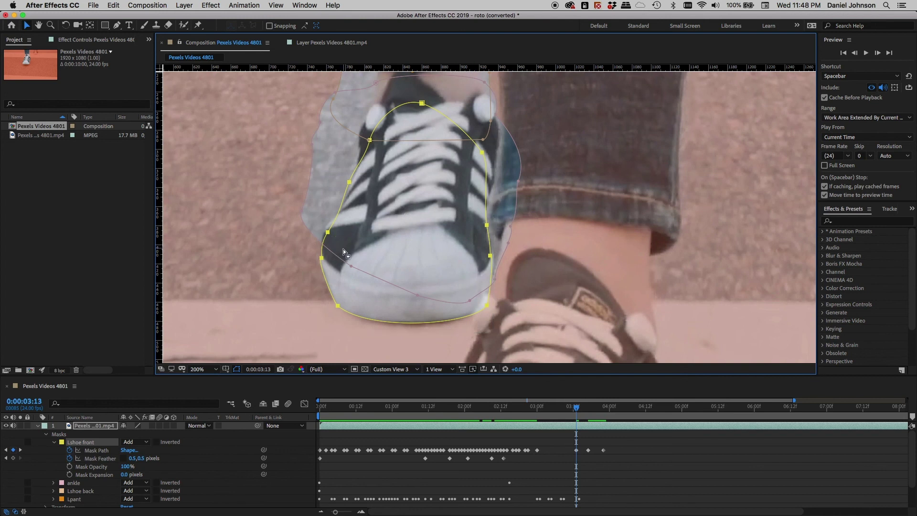
Nudge a left point up, add a new left-side point, and fit the mask's right edge curve
click(335, 238)
drag(329, 235, 328, 226)
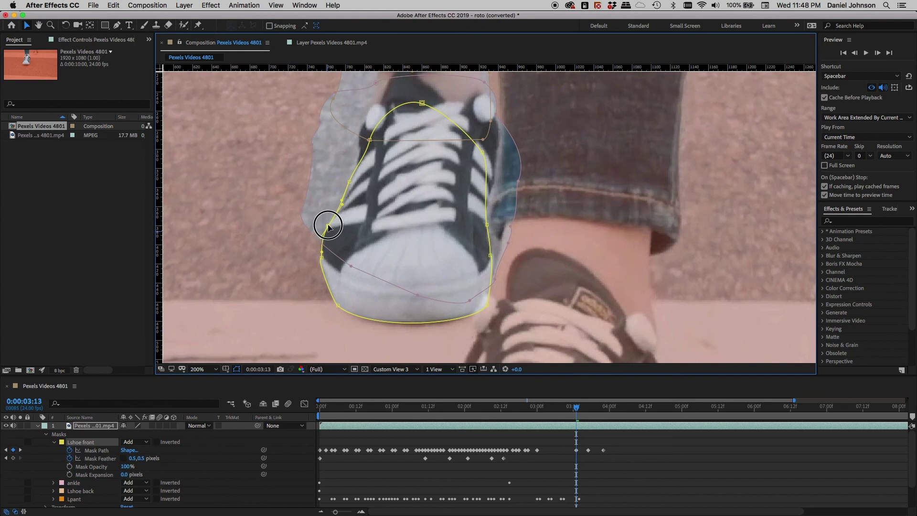
click(349, 184)
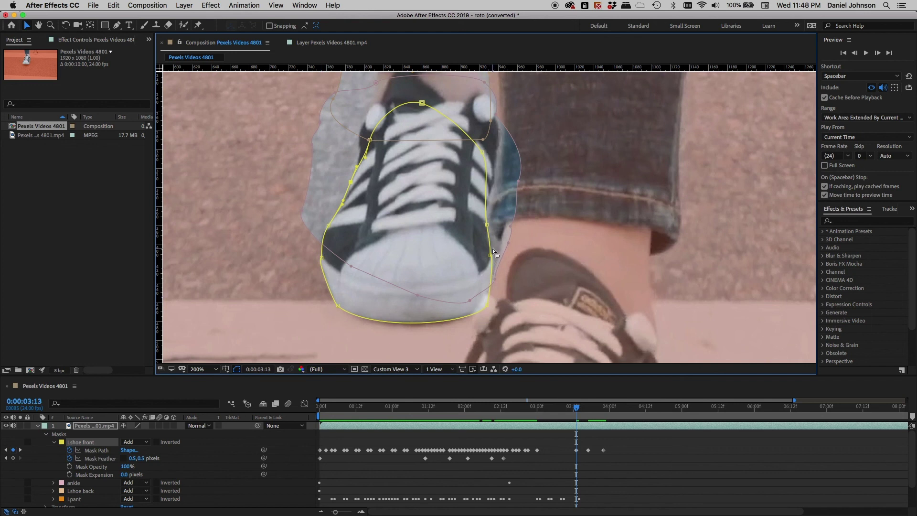
scroll(495, 277, up, 2)
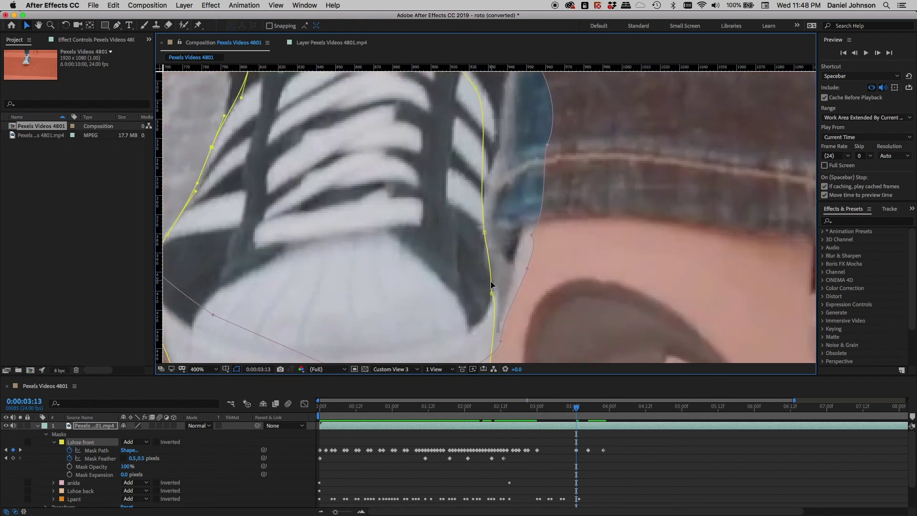
drag(487, 222, 489, 215)
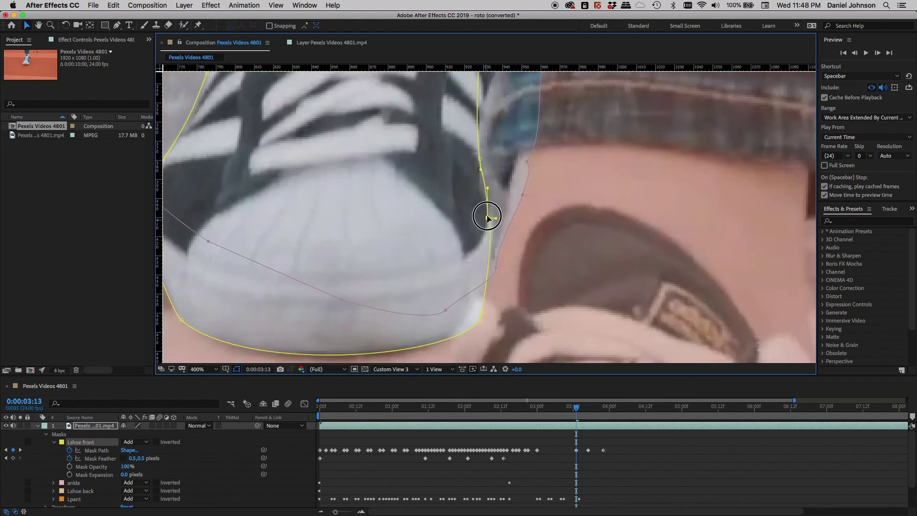
drag(478, 172, 478, 182)
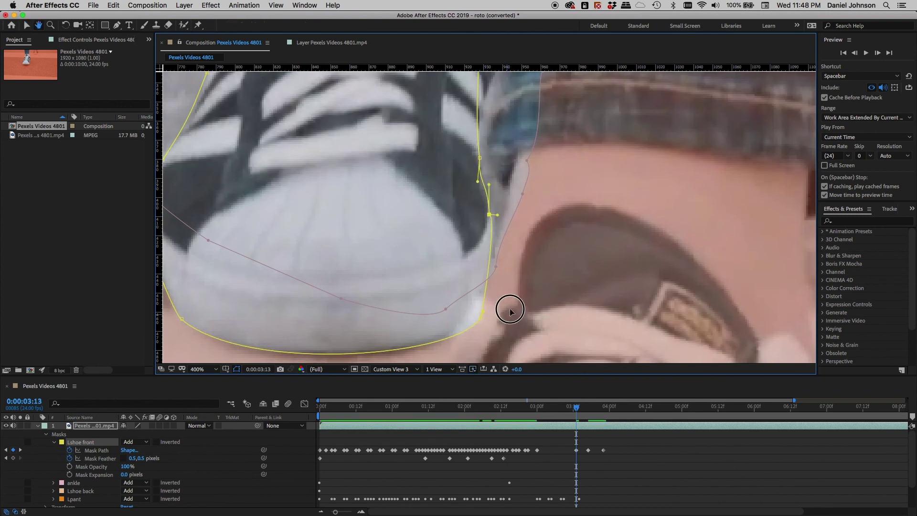
Slide the lower-left point and bend the left-edge curve to hug the shoe's left side
drag(509, 307, 567, 259)
drag(476, 280, 560, 266)
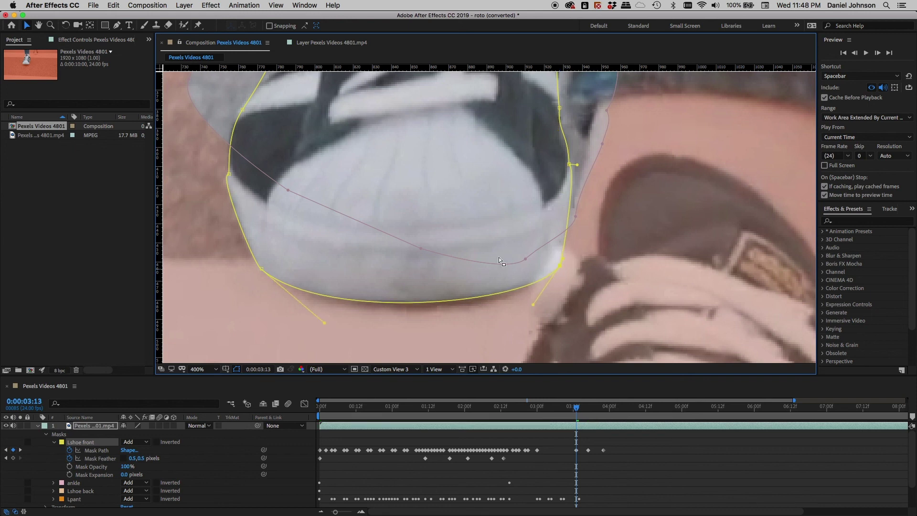
drag(327, 164, 281, 260)
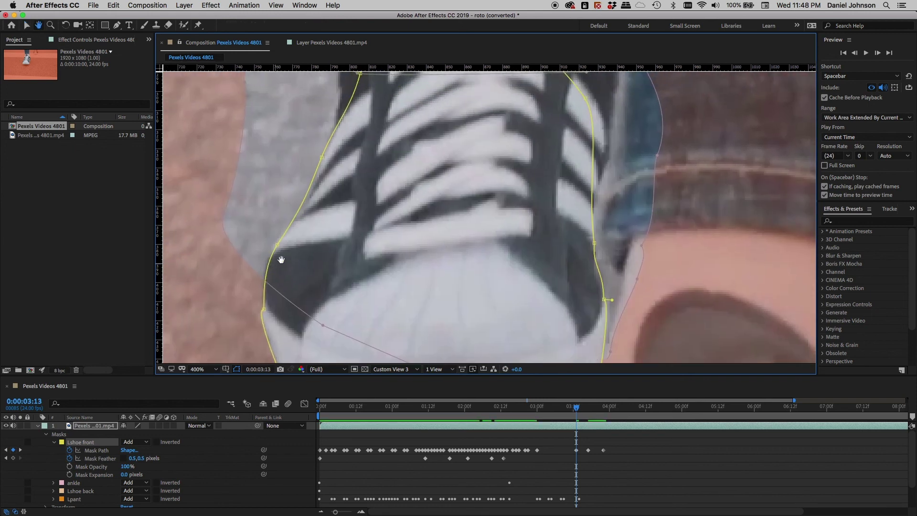
drag(318, 176, 307, 260)
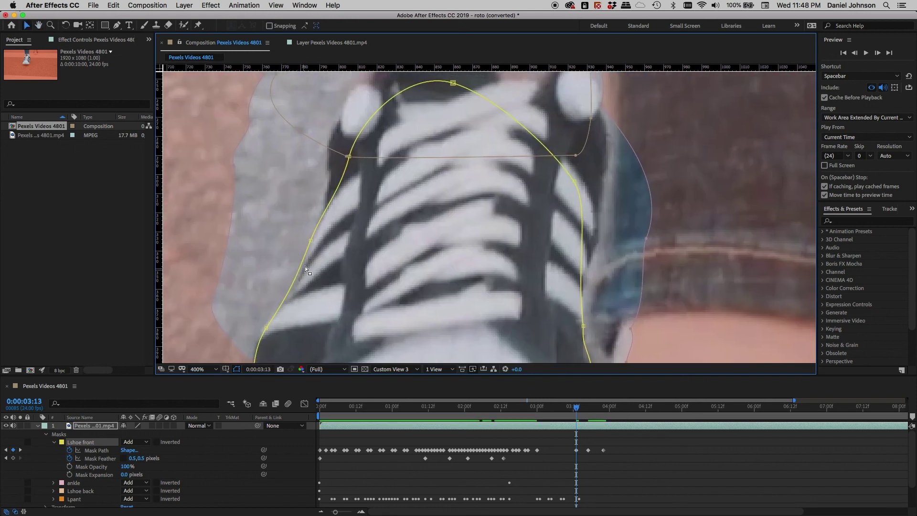
drag(266, 332, 288, 300)
click(287, 322)
scroll(290, 328, down, 3)
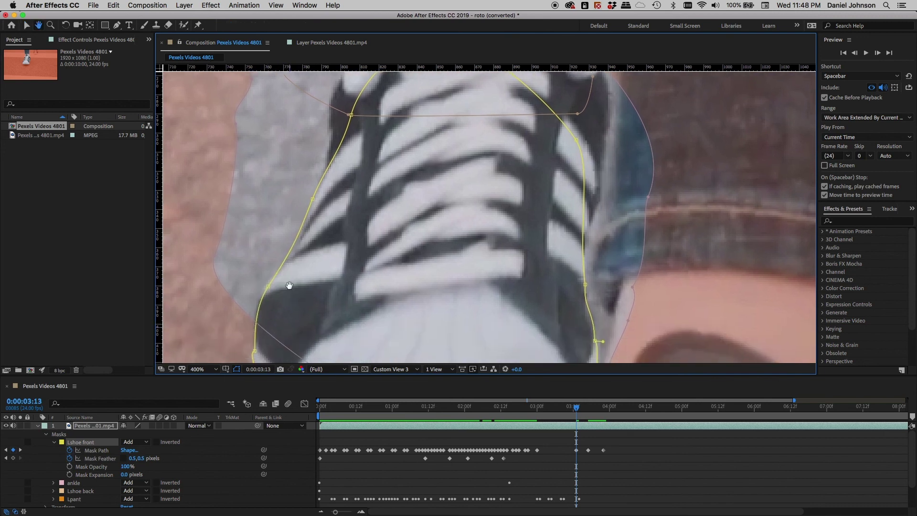
click(269, 287)
drag(296, 245, 302, 248)
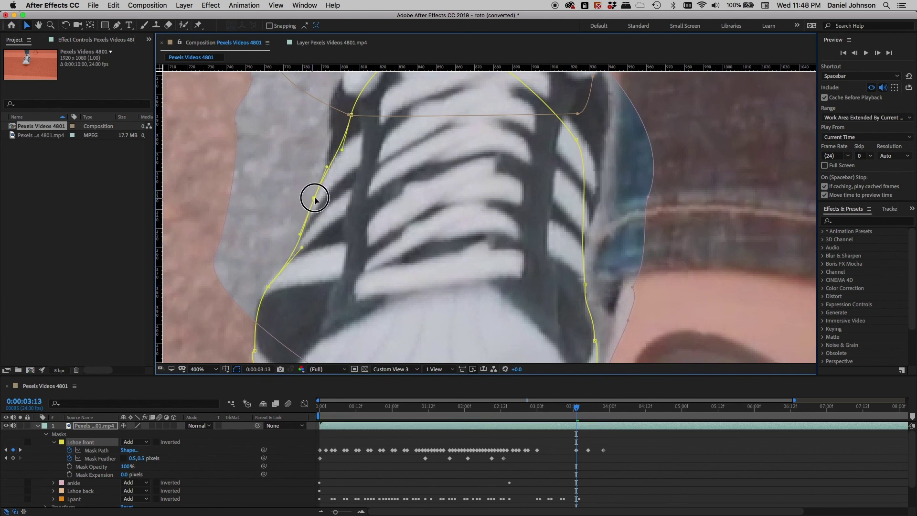
Zoom out to 200% and recentre the view to check the whole shoe and mask
drag(314, 196, 329, 149)
key(v)
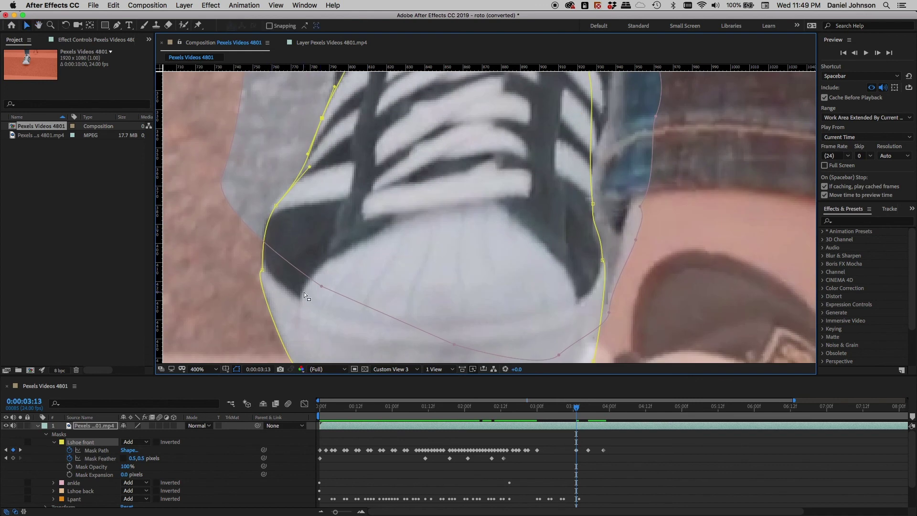
key(comma)
drag(456, 297, 415, 301)
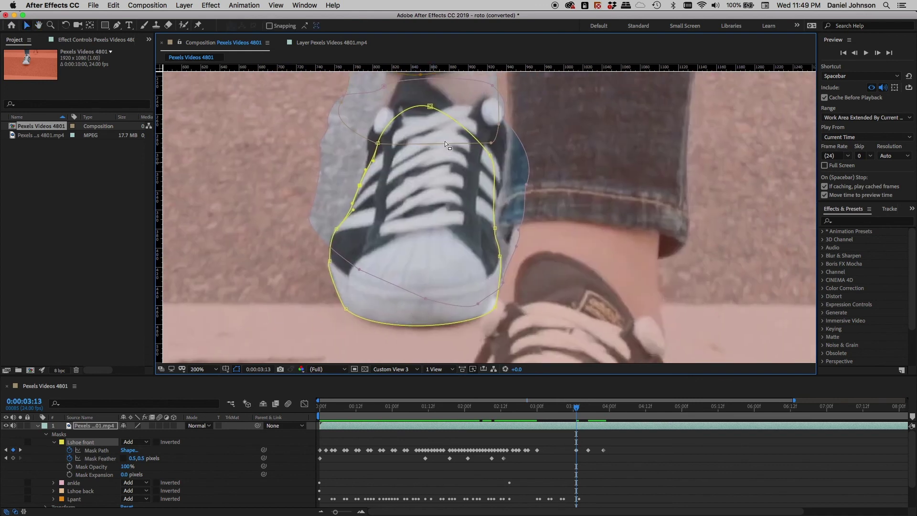
drag(508, 297, 497, 272)
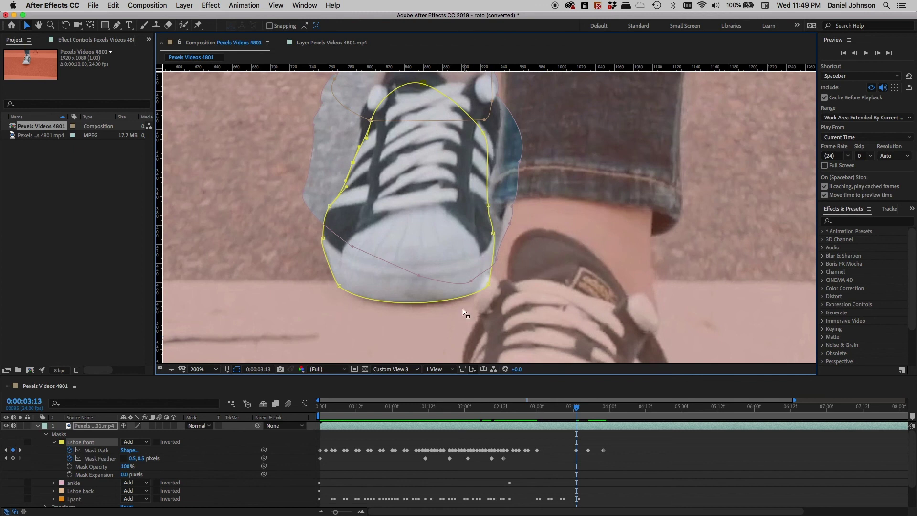
Step between frames 3:13 and 3:17 at 100% and 200% zoom, stopping at 0:00:03:16
key(comma)
key(Page_Down)
key(Page_Down)
key(Page_Down)
key(Page_Down)
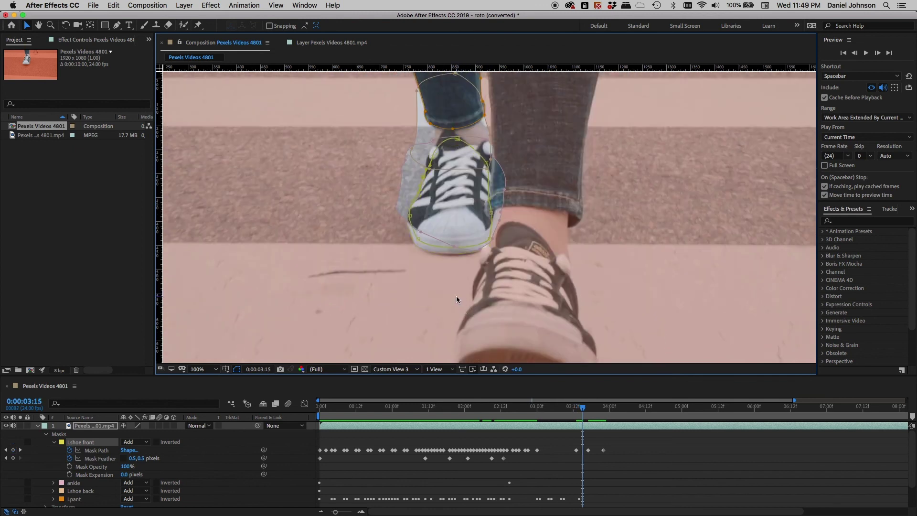
key(Page_Up)
key(Page_Up)
key(Page_Up)
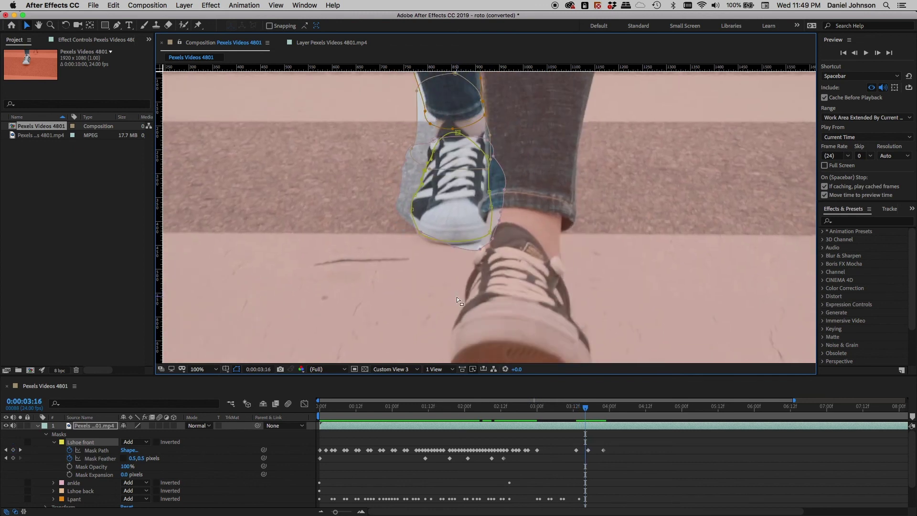
key(Page_Down)
key(Page_Down)
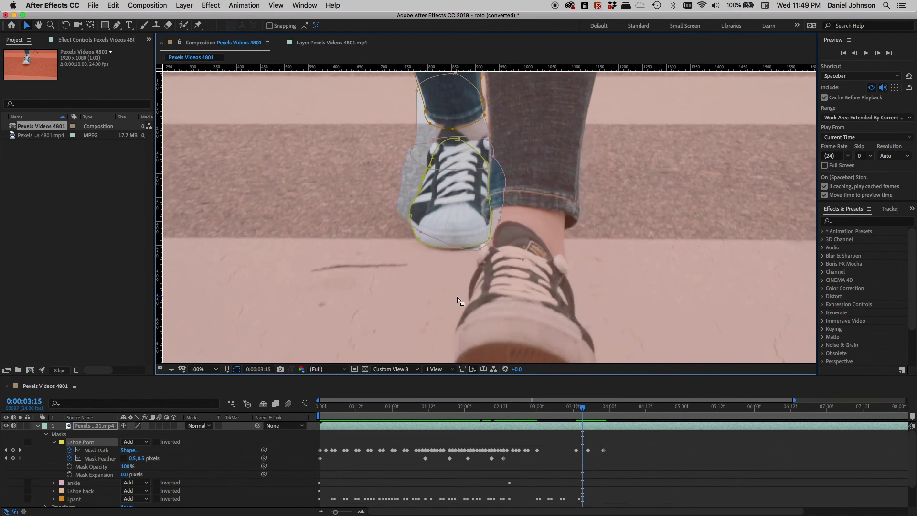
key(period)
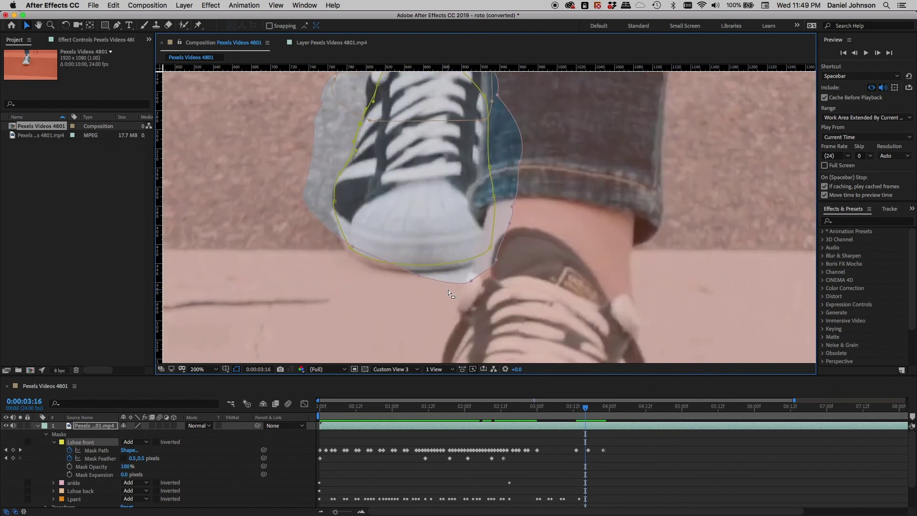
key(Page_Up)
key(Page_Up)
key(Page_Down)
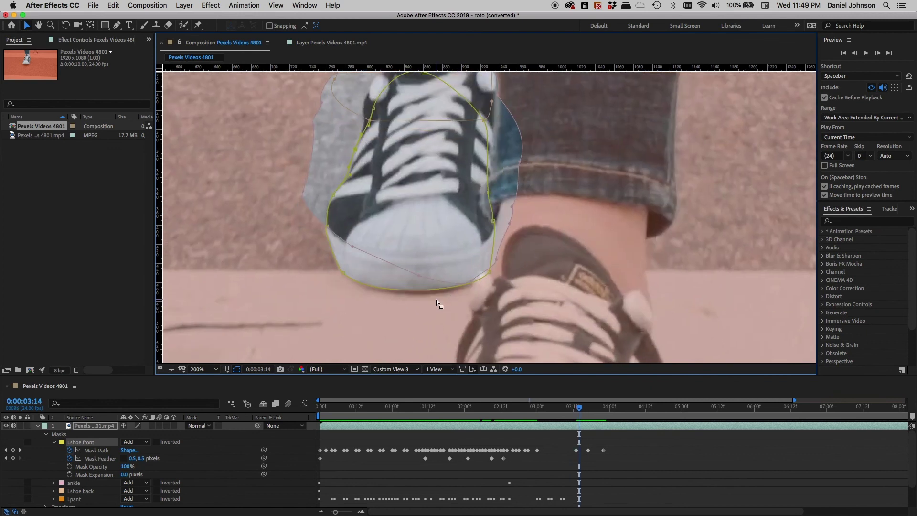
key(Page_Up)
key(Page_Down)
key(Page_Down)
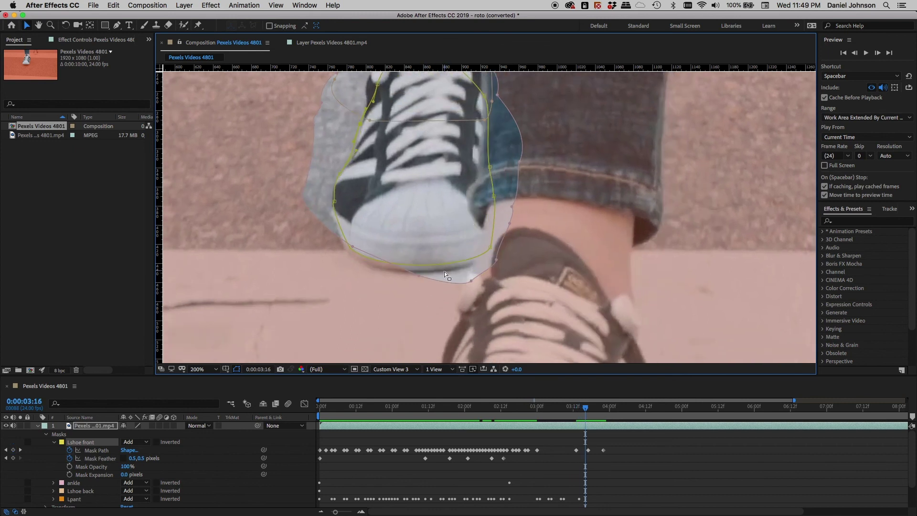
key(Page_Down)
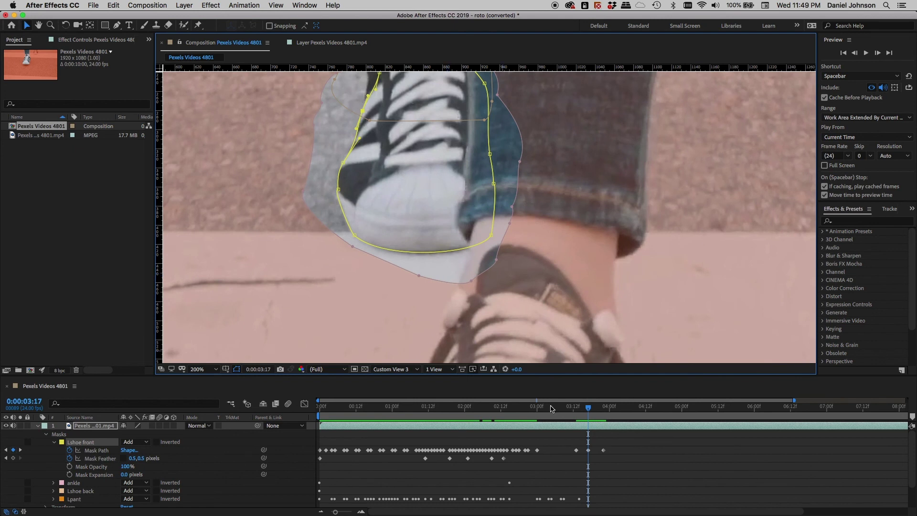
key(Page_Up)
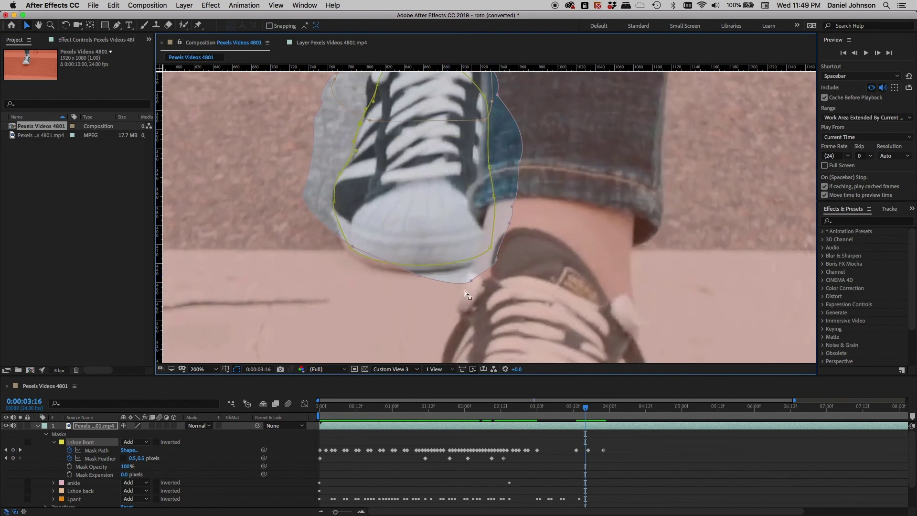
Move the whole mask down onto the shoe with Free Transform, then zoom to 400%
double_click(451, 265)
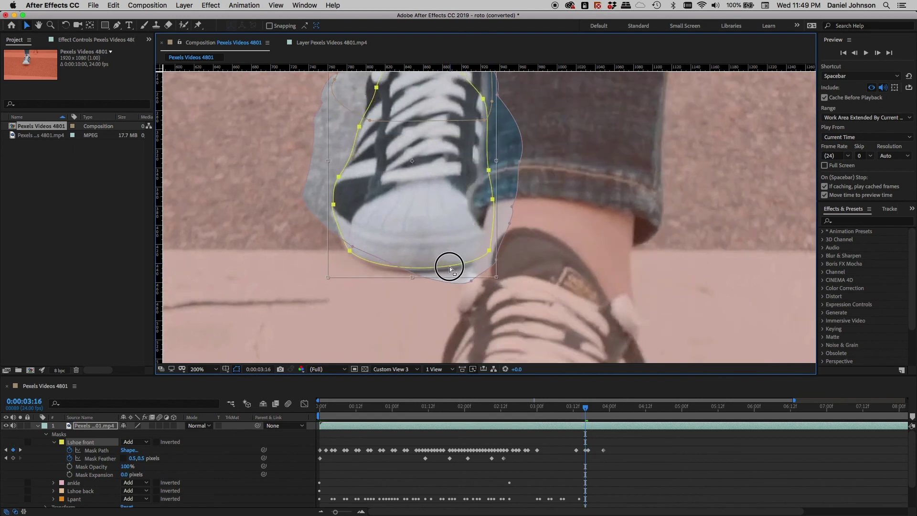
drag(449, 262, 449, 268)
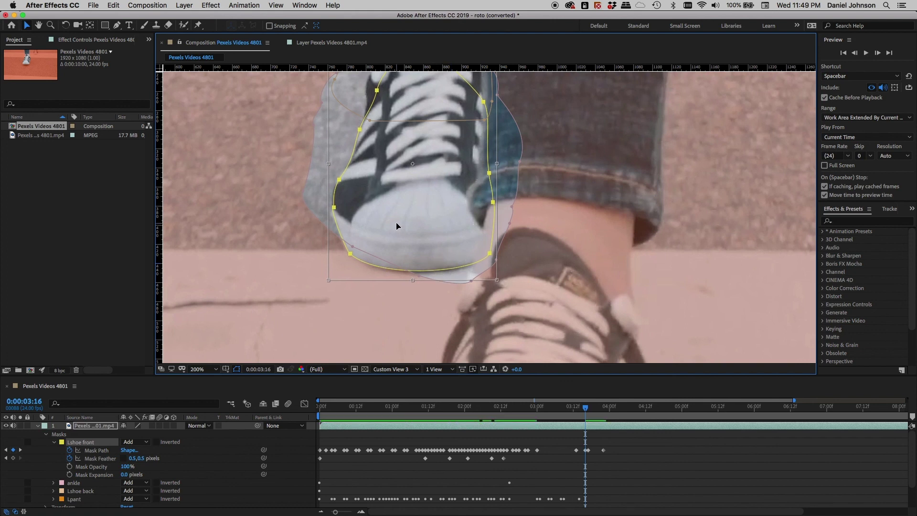
drag(385, 199, 392, 253)
key(period)
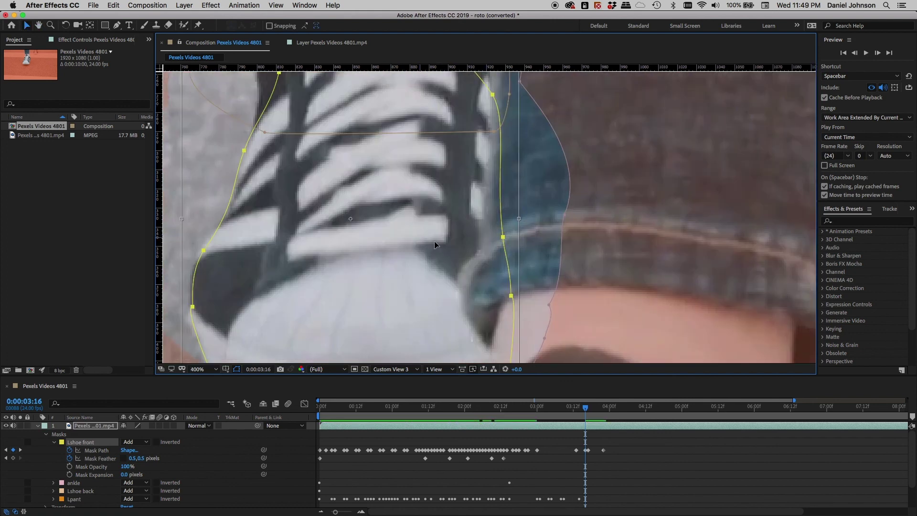
drag(480, 237, 615, 245)
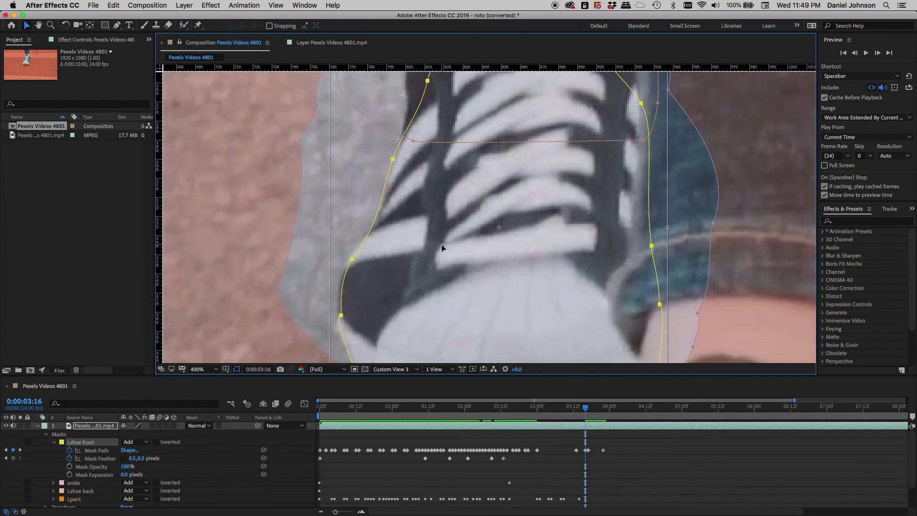
Nudge the lower-left vertex onto the shoe and add two vertices along the left edge
click(360, 263)
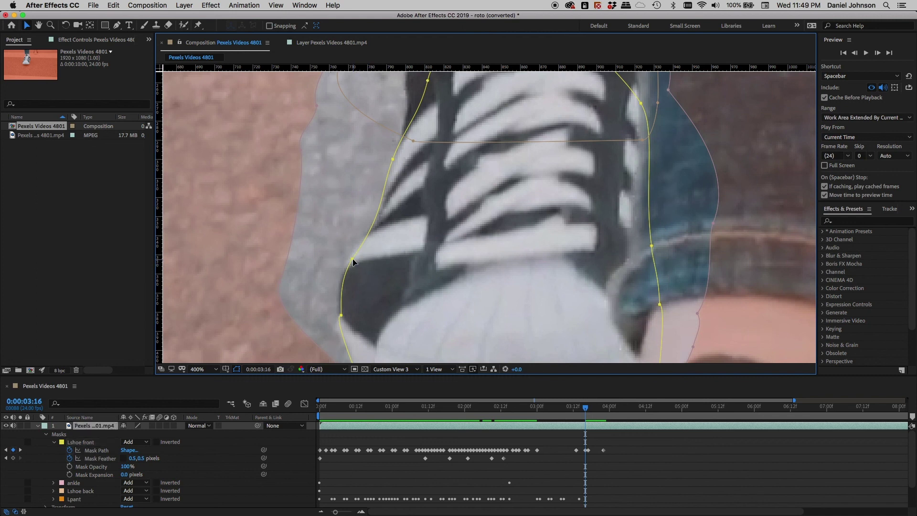
click(353, 261)
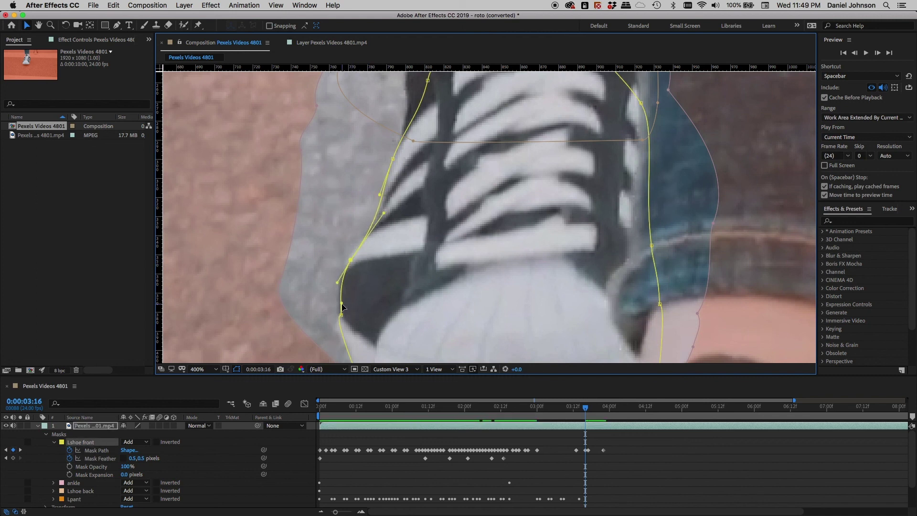
drag(342, 304, 340, 301)
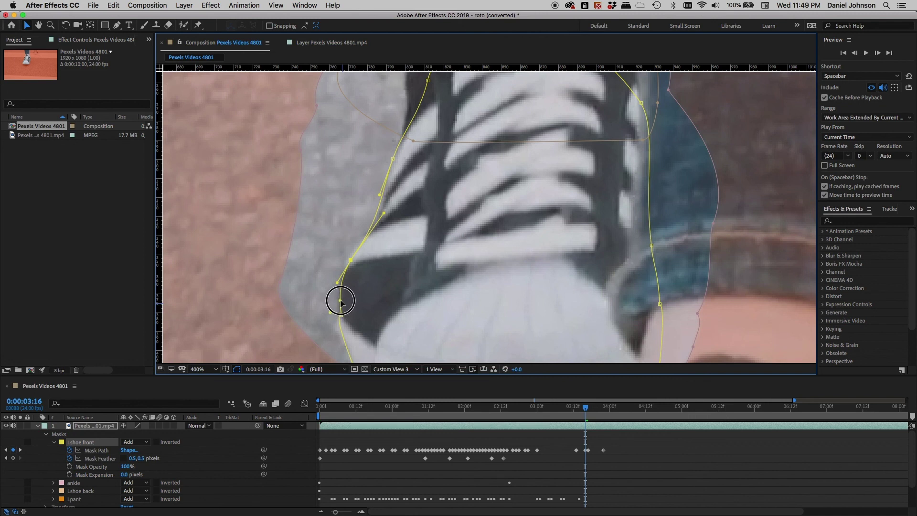
scroll(434, 280, up, 5)
drag(380, 220, 384, 219)
click(374, 273)
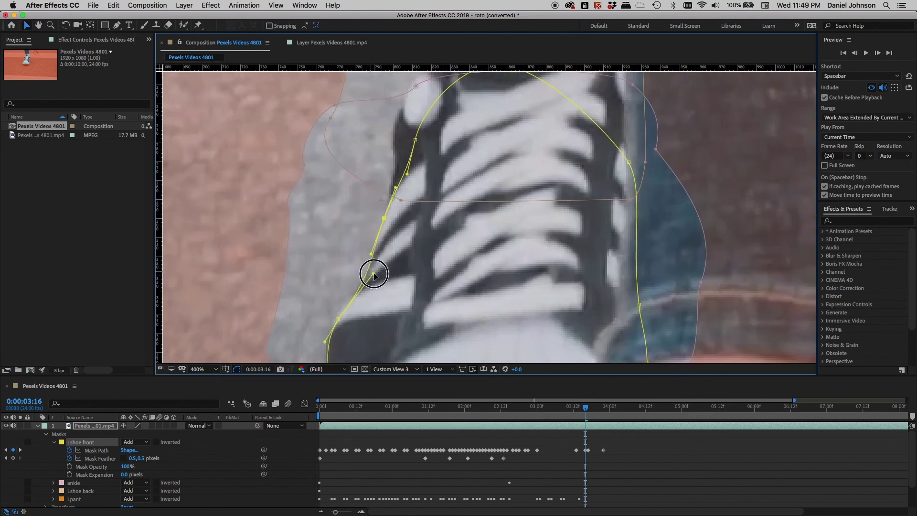
Pull the right-side vertices inward to hug the shoe, then zoom back to 100%
drag(530, 275, 423, 264)
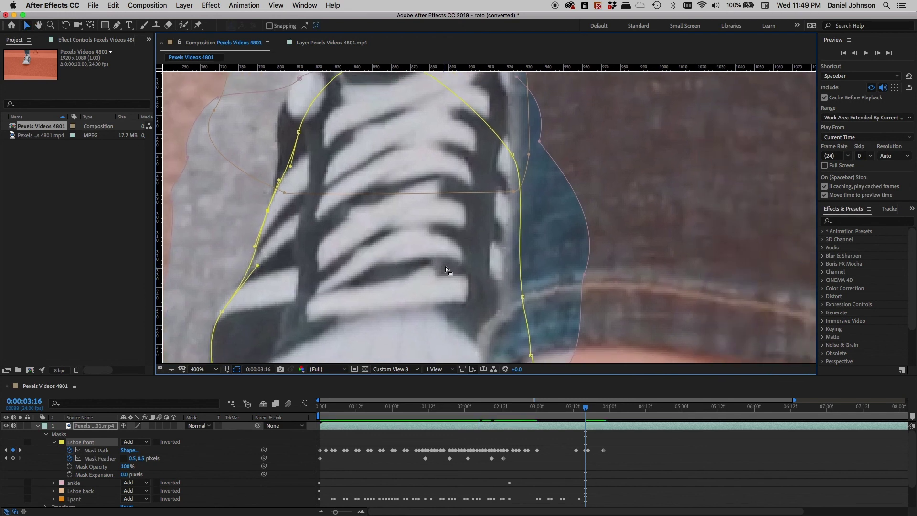
scroll(445, 265, down, 1)
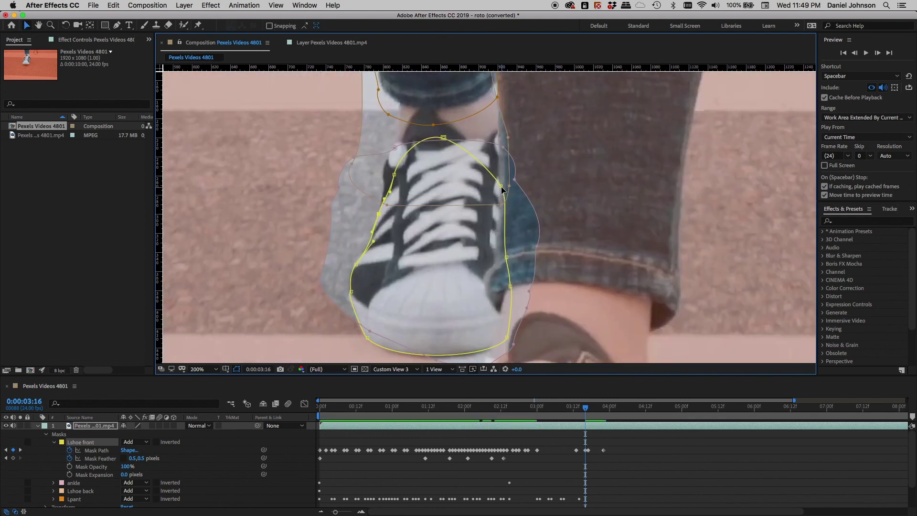
drag(501, 186, 480, 186)
drag(508, 259, 501, 259)
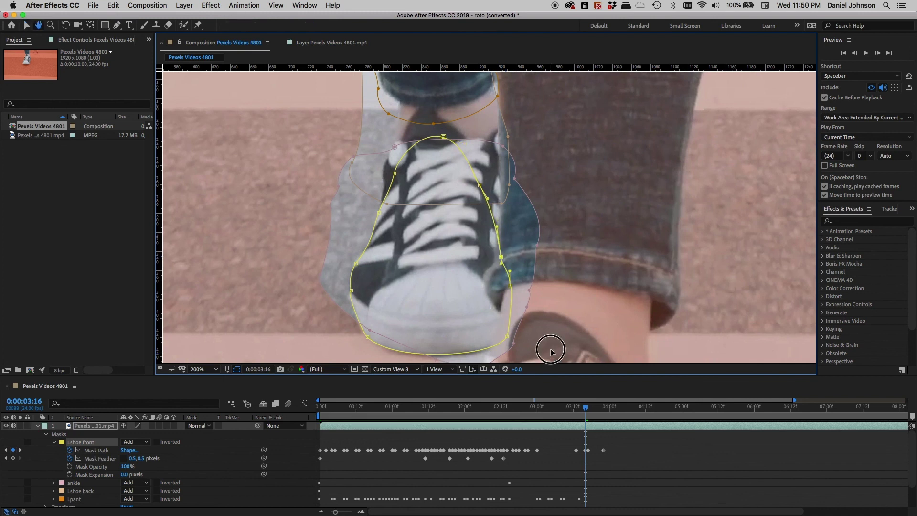
scroll(564, 348, down, 3)
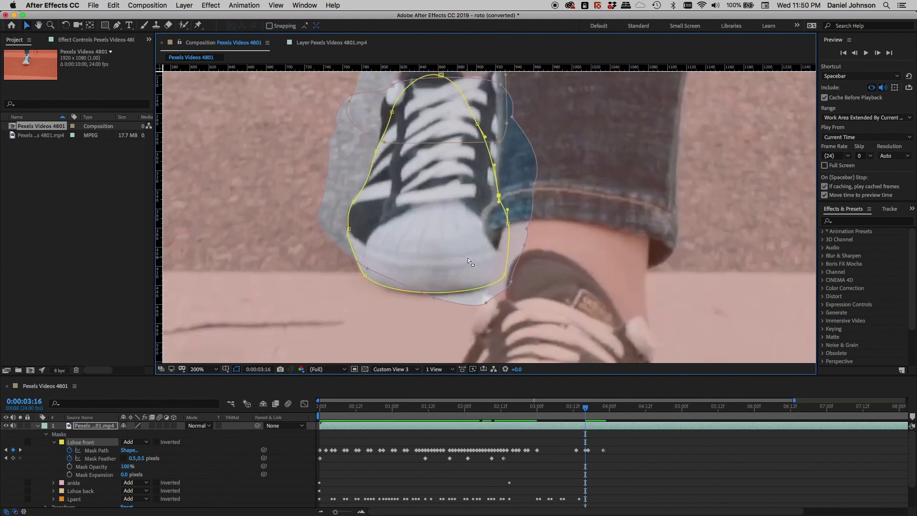
key(comma)
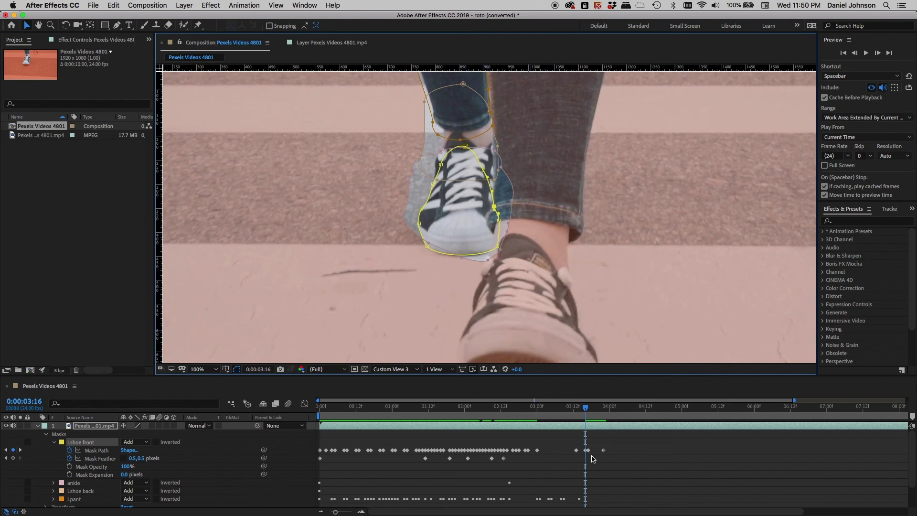
Recheck the mask across frames 0:00:03:12 to 0:00:03:17
key(Page_Down)
key(Page_Up)
key(Page_Up)
key(Page_Up)
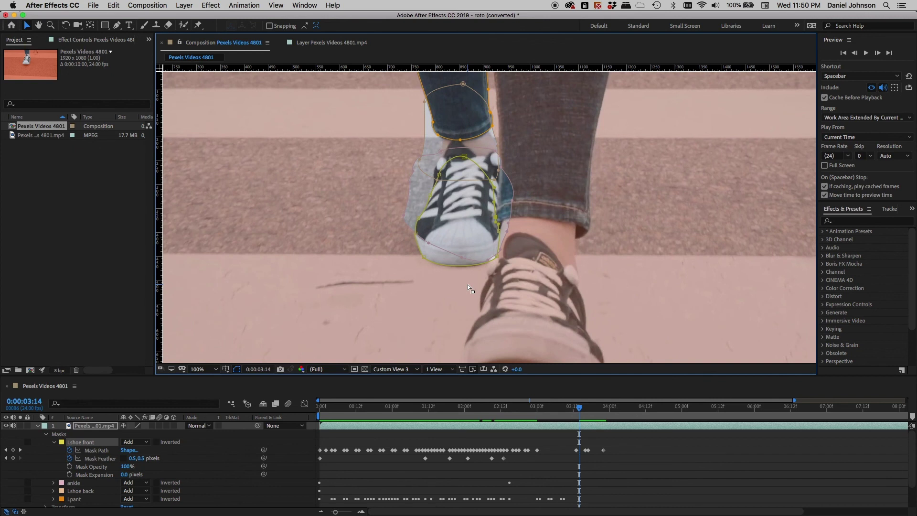
key(Page_Up)
key(Page_Up)
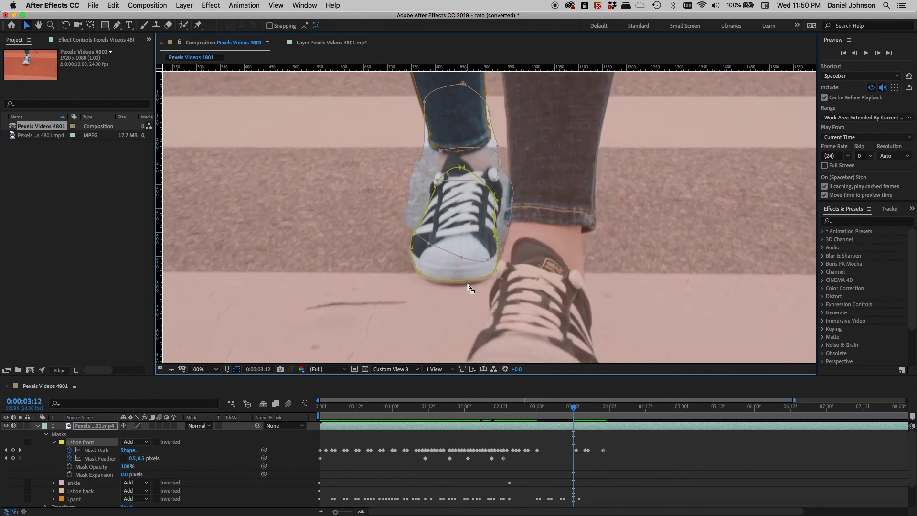
key(Page_Down)
key(Page_Down)
key(Page_Down)
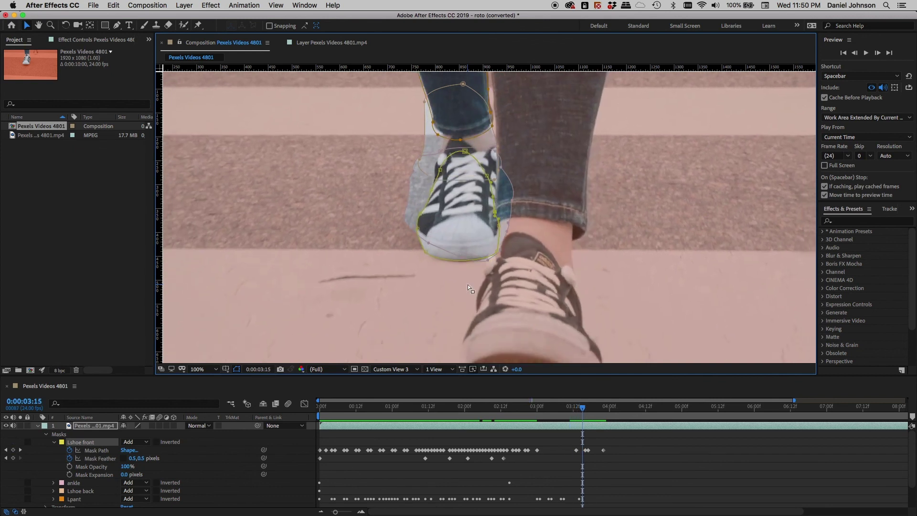
key(Page_Up)
key(Page_Up)
key(Page_Up)
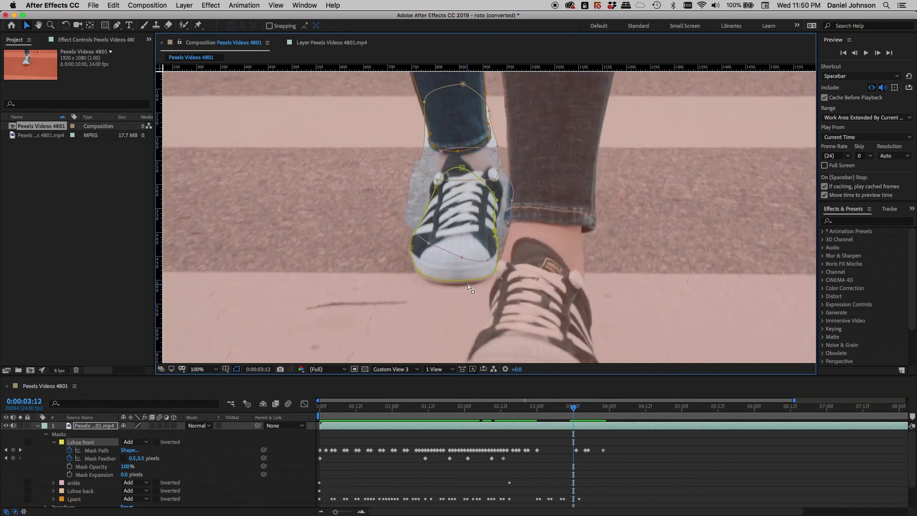
key(Page_Down)
key(Page_Down)
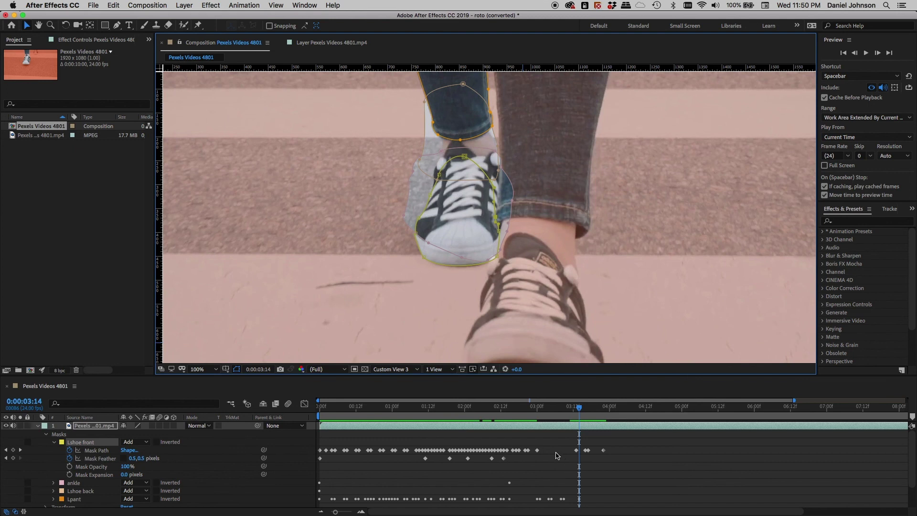
Step back from 0:00:03:08 to 0:00:03:04, comparing neighbouring frames with the sole in view
key(Page_Up)
key(Page_Up)
key(Page_Up)
key(Page_Up)
key(Page_Up)
key(Page_Up)
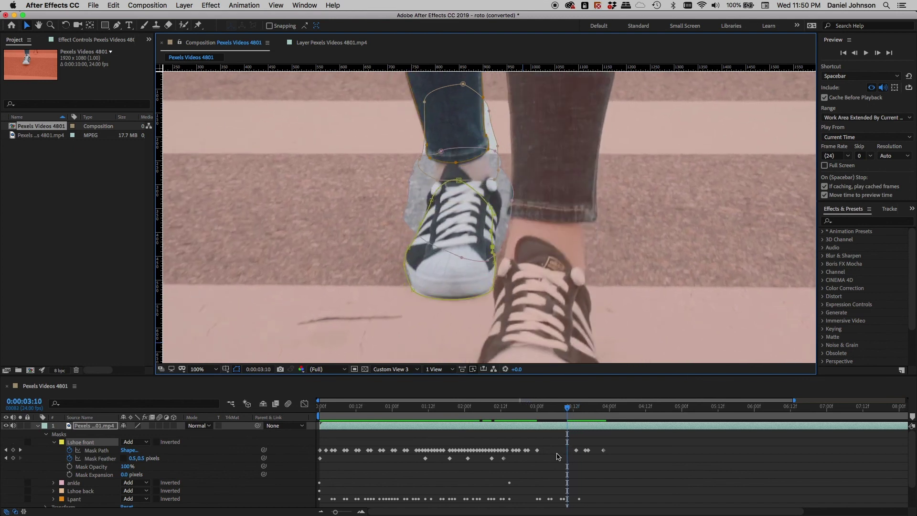
key(Page_Down)
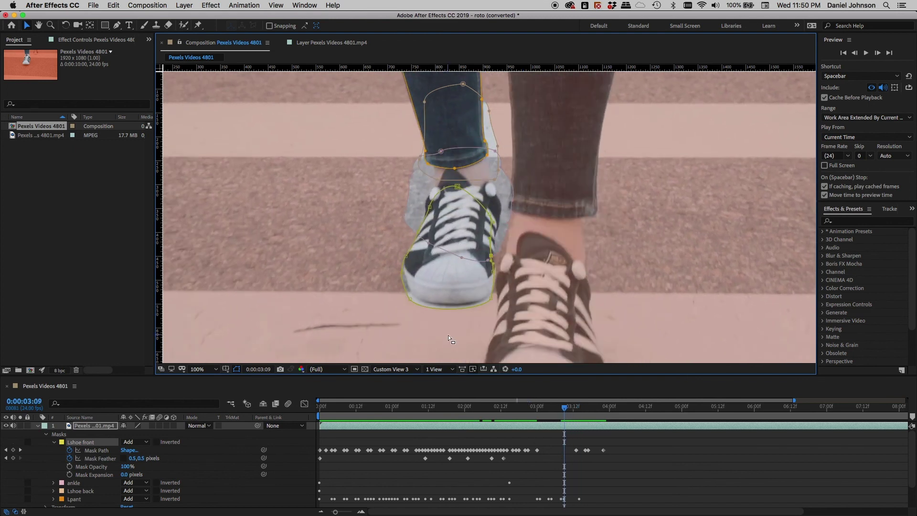
key(Page_Up)
key(Page_Down)
key(Page_Up)
key(Page_Up)
key(Page_Up)
key(Page_Up)
key(Page_Up)
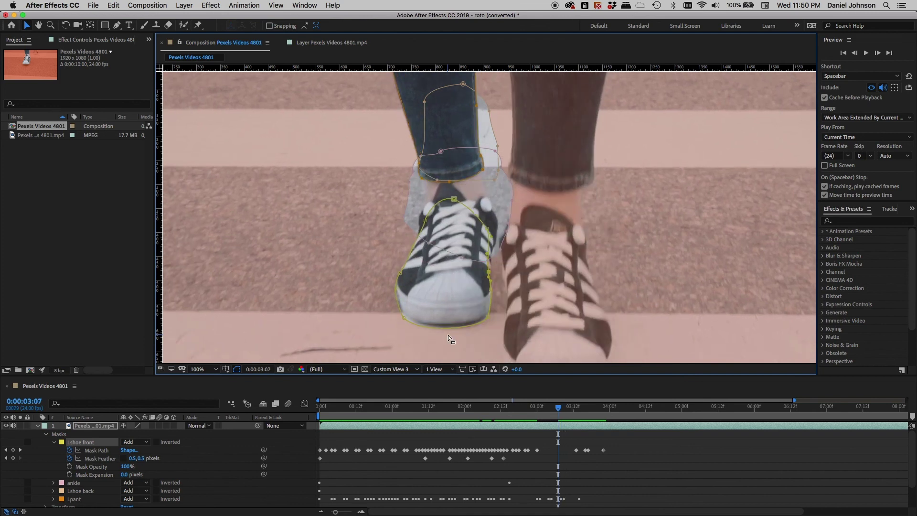
key(Page_Down)
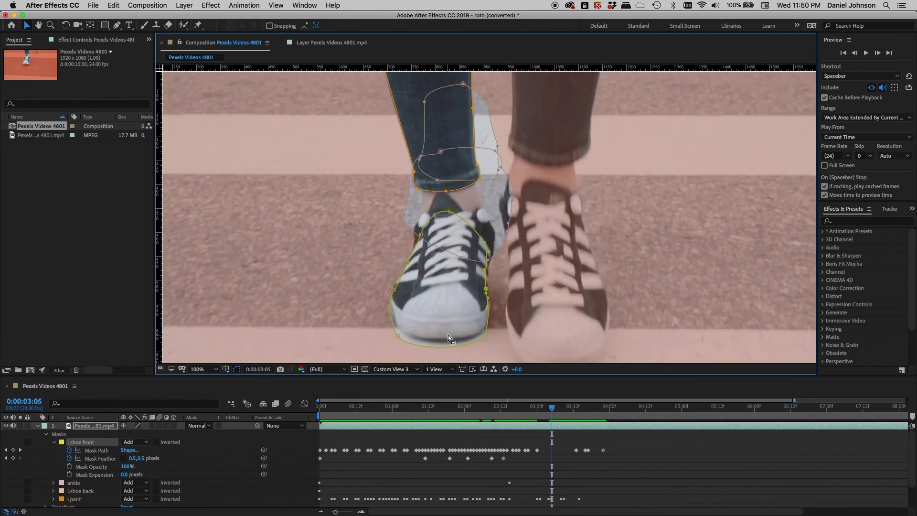
key(Page_Up)
key(Page_Up)
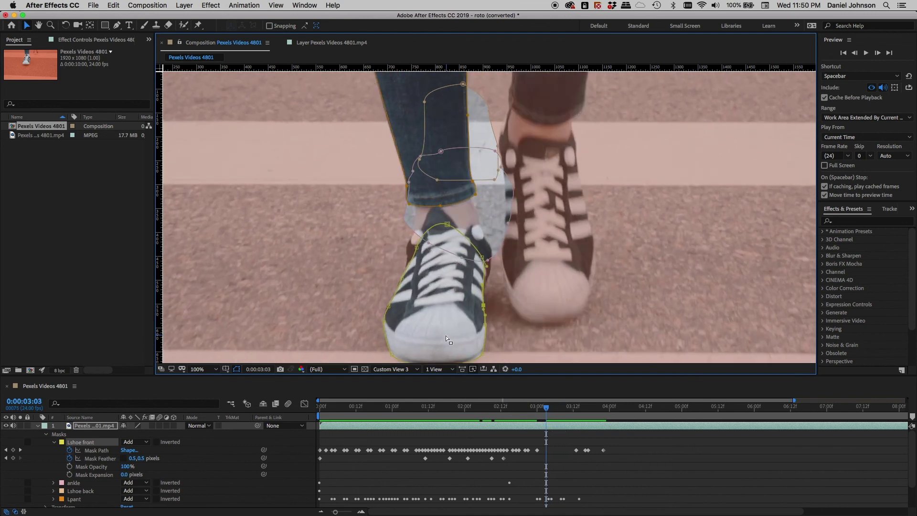
drag(446, 334, 450, 297)
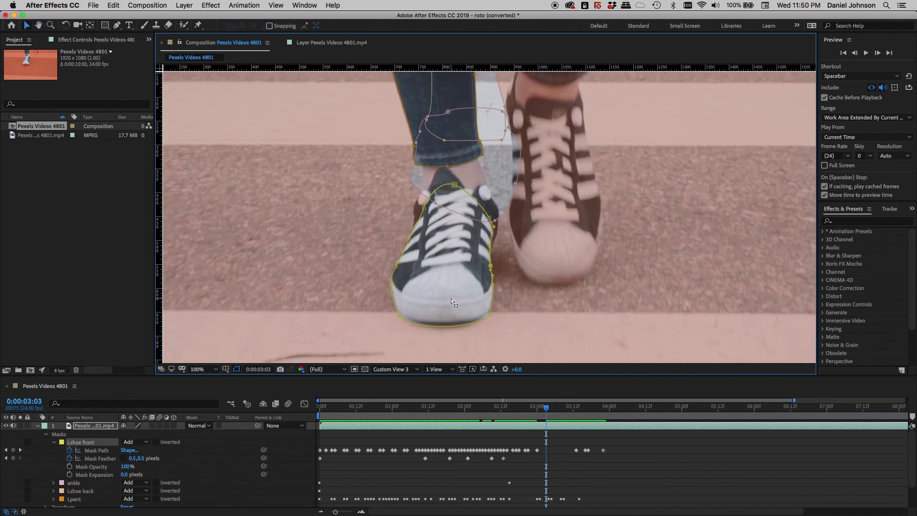
Compare frames 0:00:03:00 and 0:00:03:01, ending on 0:00:03:01 where the mask drifts
key(Page_Up)
key(Page_Up)
key(Page_Up)
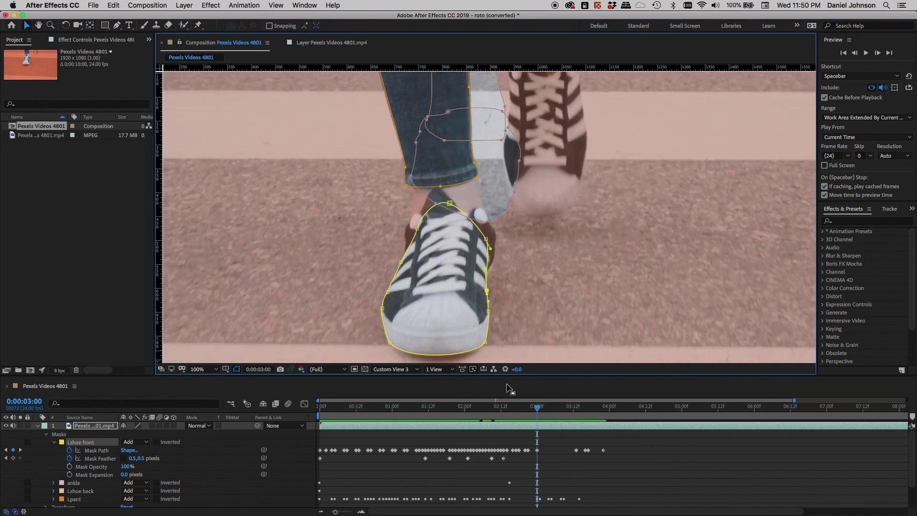
key(Page_Down)
key(Page_Down)
key(Page_Up)
key(Page_Down)
key(Page_Up)
key(Page_Up)
key(Page_Down)
key(Page_Up)
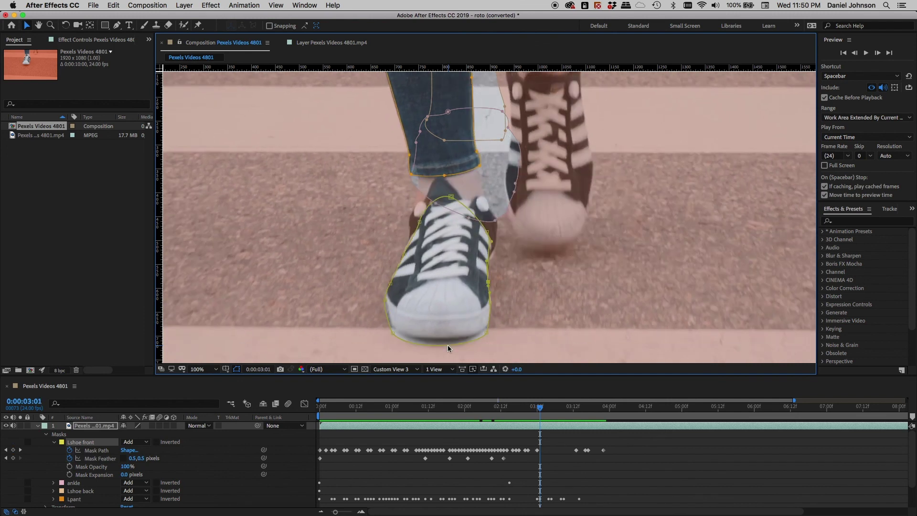
key(Page_Down)
key(Page_Up)
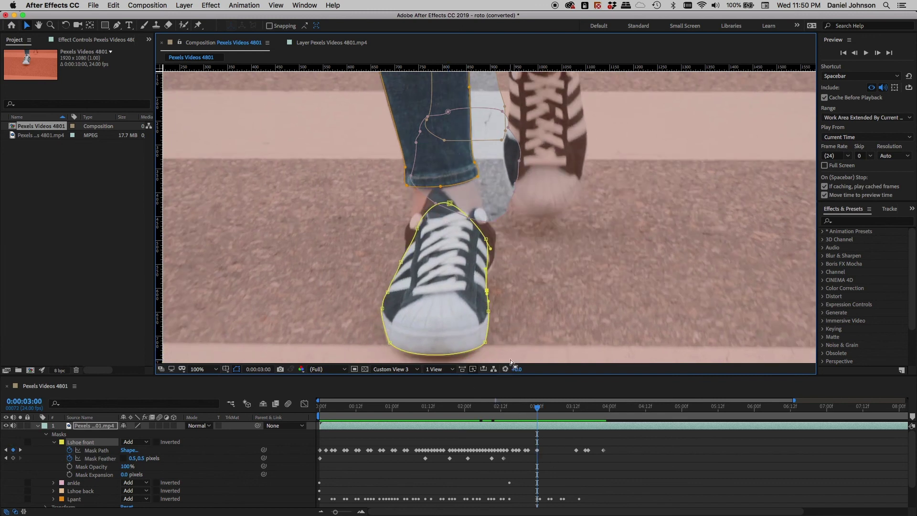
key(Page_Down)
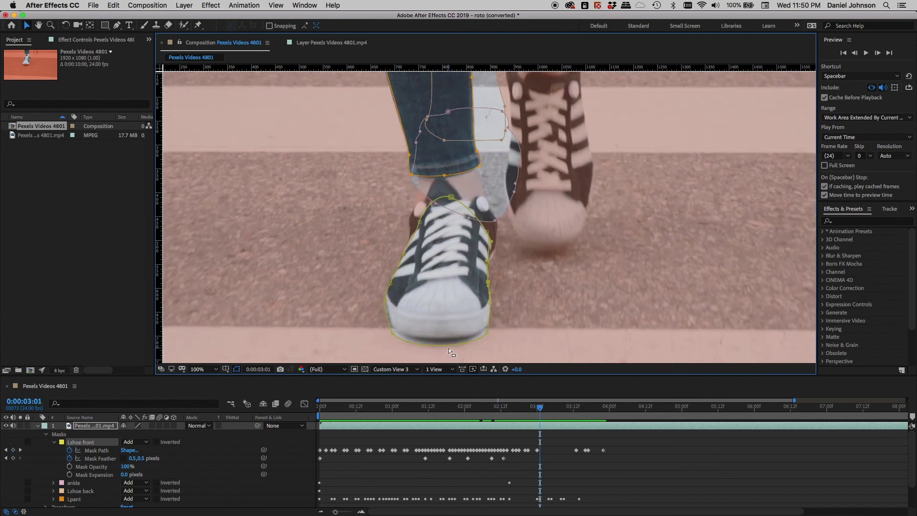
Nudge the whole mask slightly up and right, and pull its right side inward
double_click(449, 343)
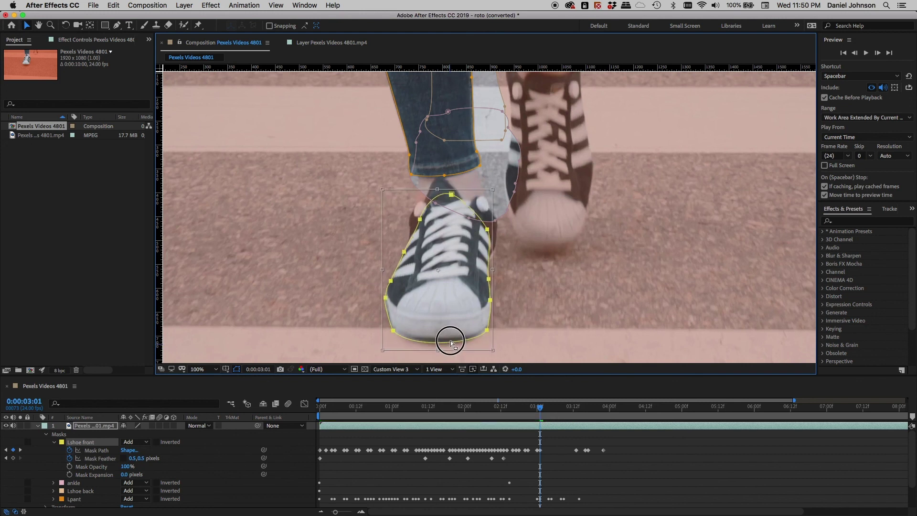
drag(452, 341, 453, 338)
scroll(460, 326, up, 1)
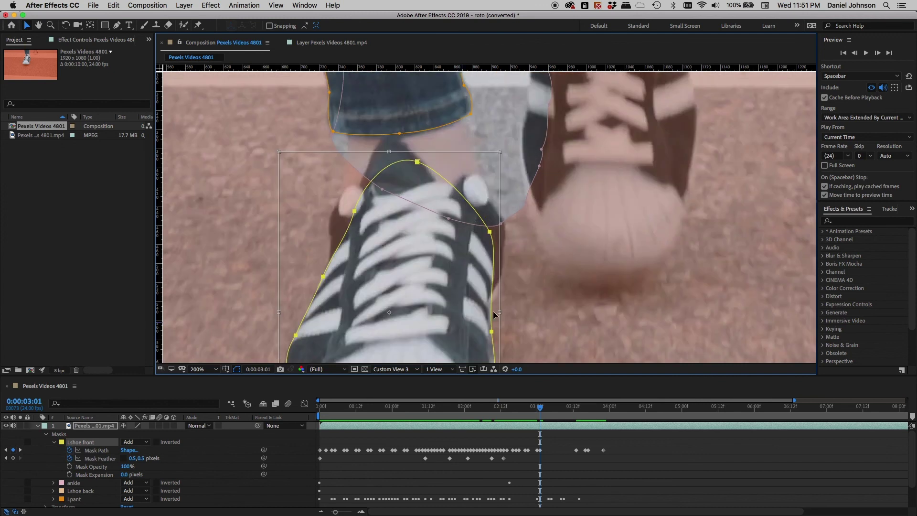
scroll(579, 239, down, 2)
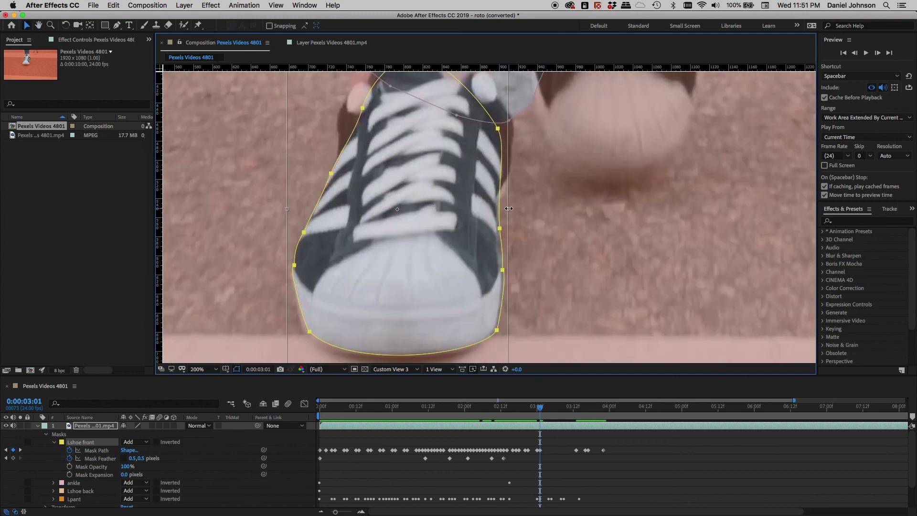
drag(508, 209, 505, 210)
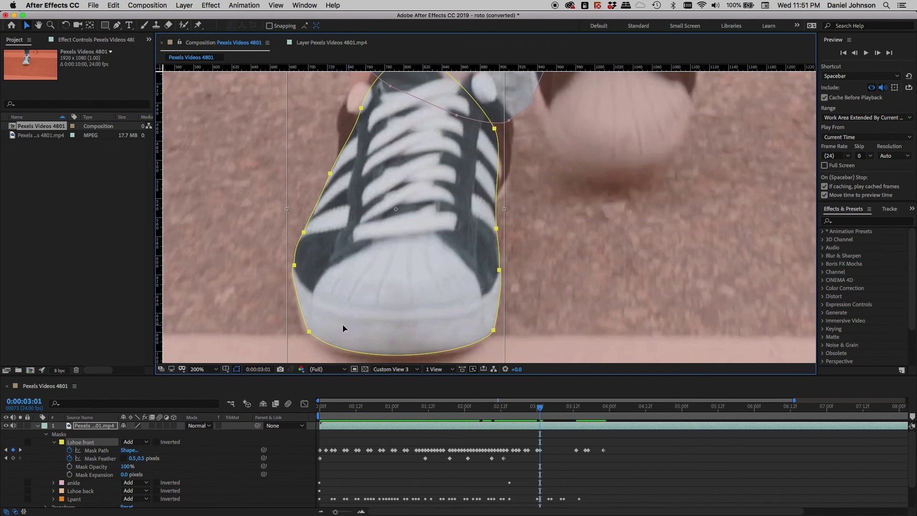
Move the toe vertex onto the shoe's edge and deselect the mask
click(321, 323)
click(316, 339)
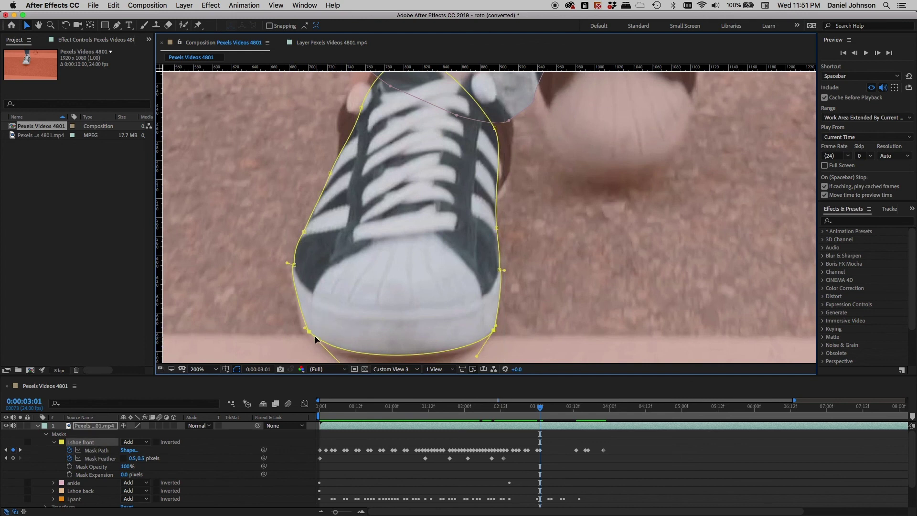
drag(309, 334, 307, 333)
click(500, 352)
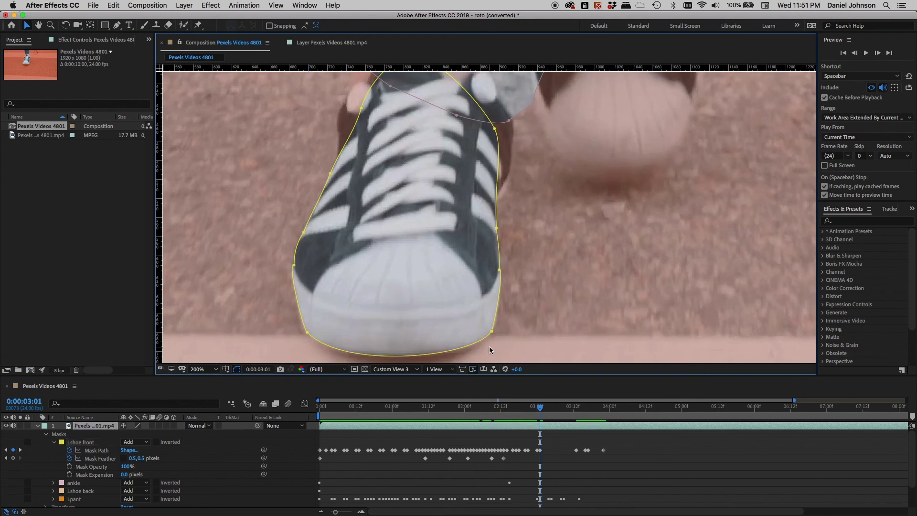
Zoom back to 100% and step to 0:00:03:04, comparing it with 0:00:03:05
key(comma)
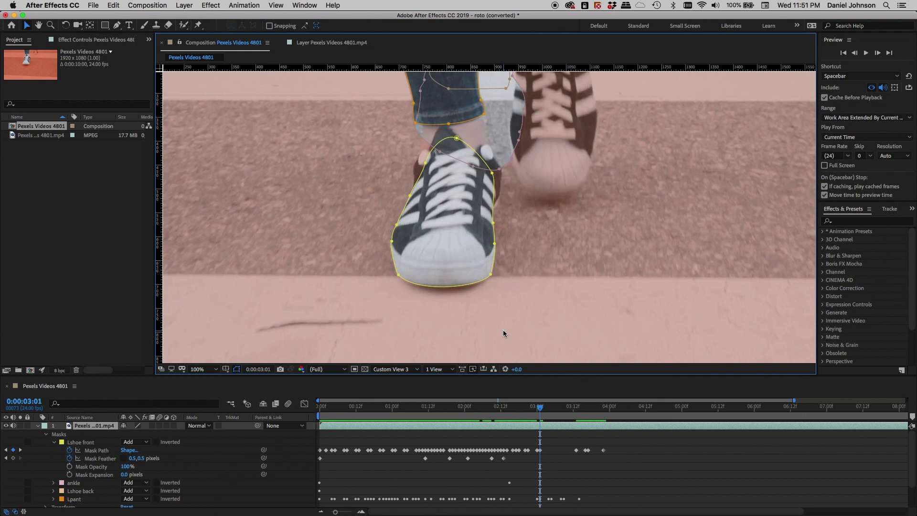
key(Page_Down)
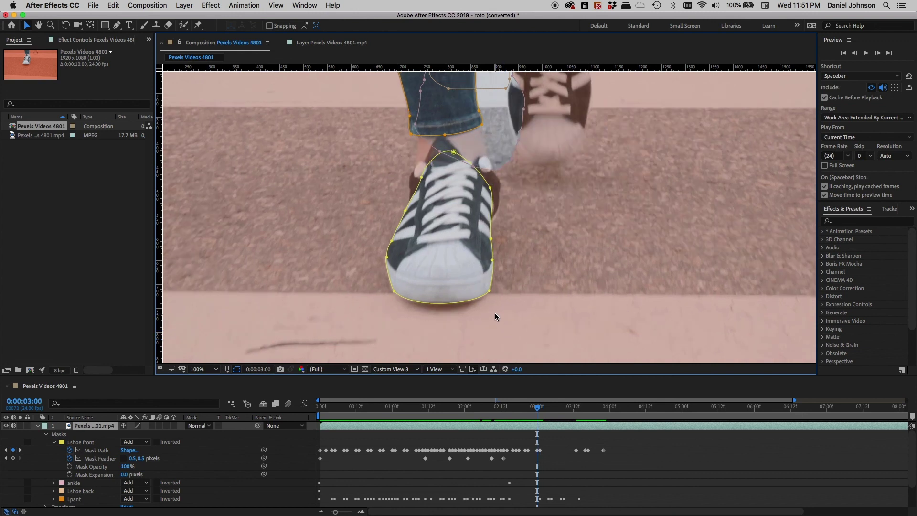
key(Page_Up)
key(Page_Down)
key(Page_Down)
key(Page_Down)
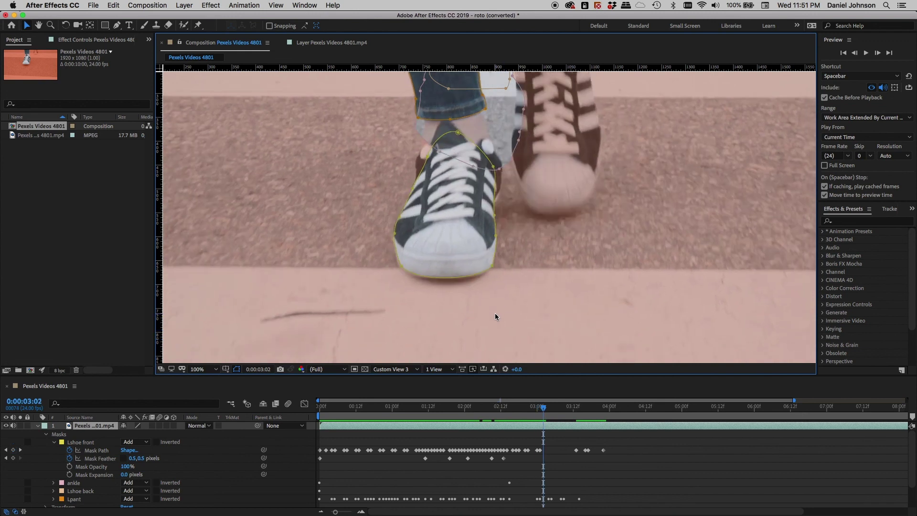
key(Page_Down)
key(Page_Up)
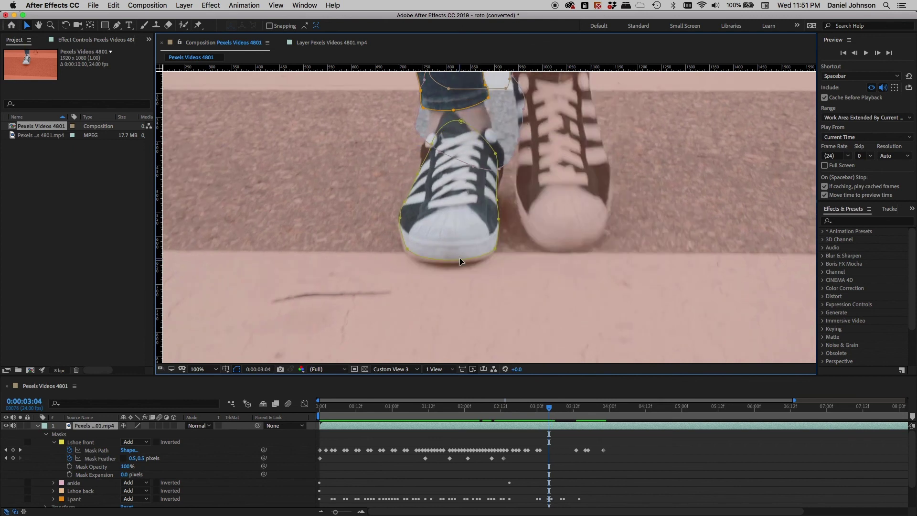
key(Page_Down)
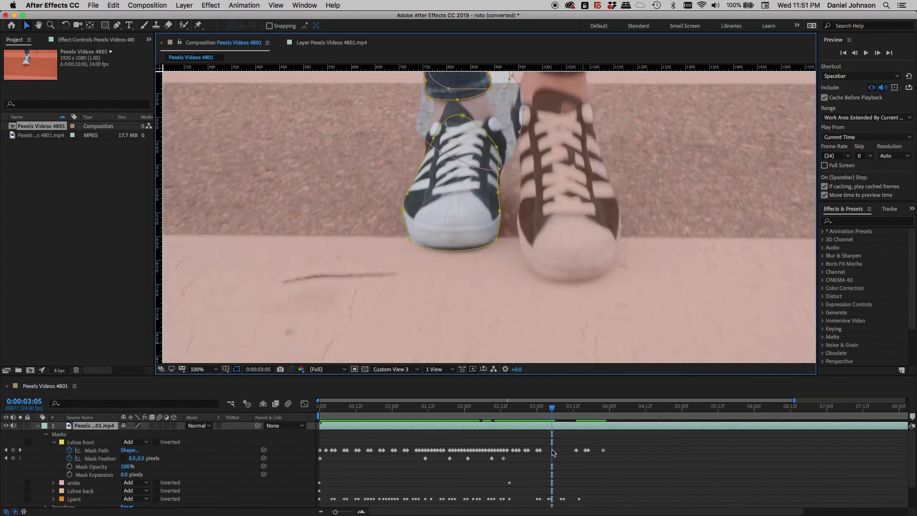
Review the mask across frames 0:00:03:03 to 0:00:03:12, then scrub back to an earlier part of the walk
key(Page_Down)
key(Page_Down)
key(Page_Down)
key(Page_Down)
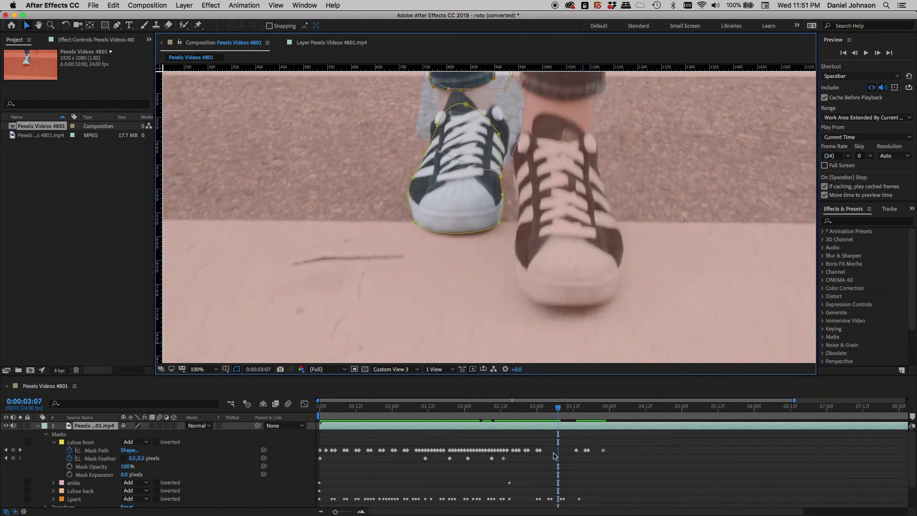
key(Page_Up)
key(Page_Up)
key(Page_Up)
key(Page_Up)
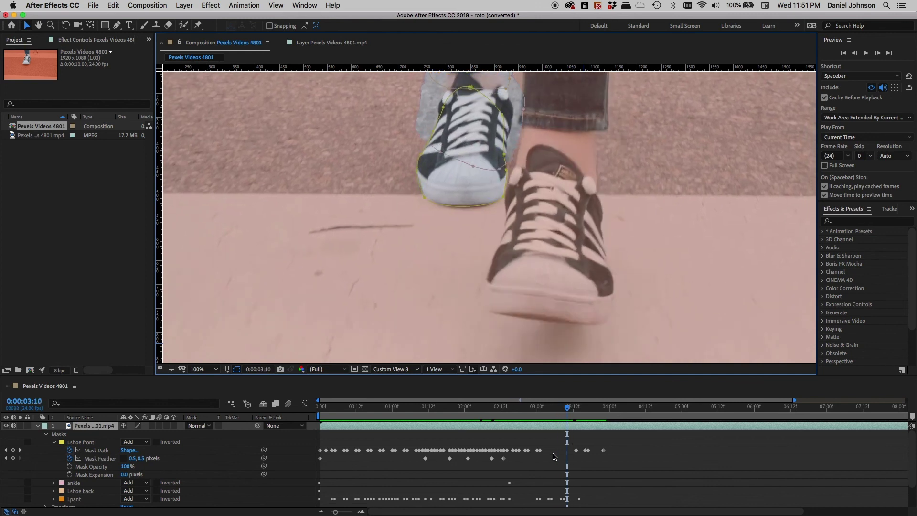
key(Page_Down)
key(Page_Down)
key(Page_Down)
key(Page_Down)
key(Page_Down)
key(Page_Down)
key(Page_Down)
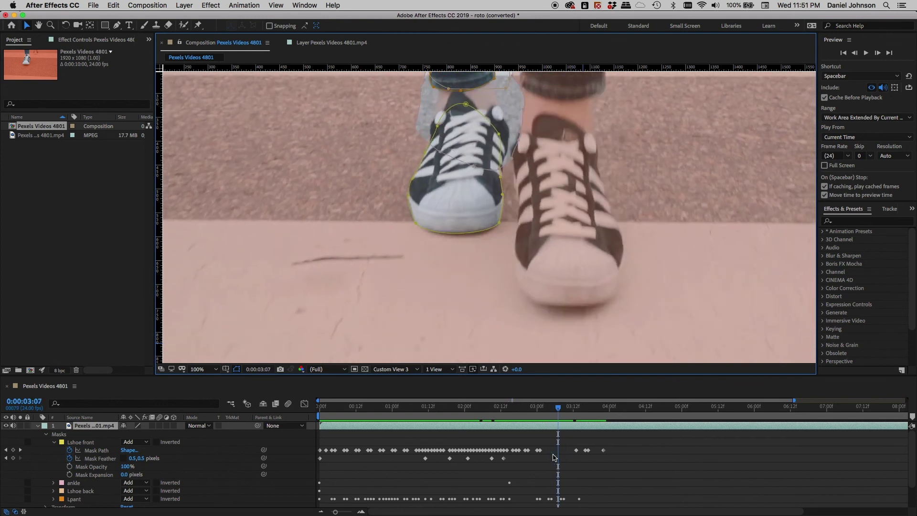
key(Page_Up)
key(Page_Up)
key(Page_Up)
key(Page_Up)
key(Page_Up)
key(Page_Up)
key(Page_Up)
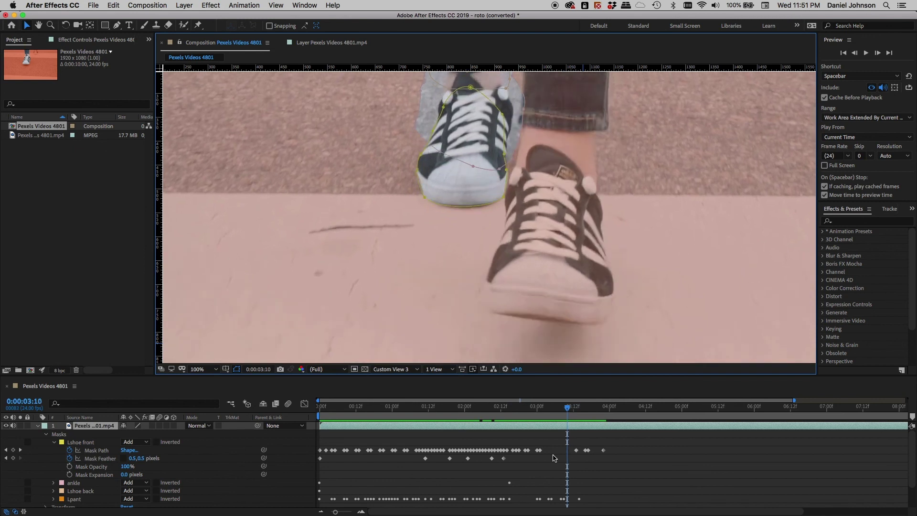
key(Page_Down)
key(Page_Down)
key(Page_Down)
key(Page_Down)
key(Page_Down)
key(Page_Down)
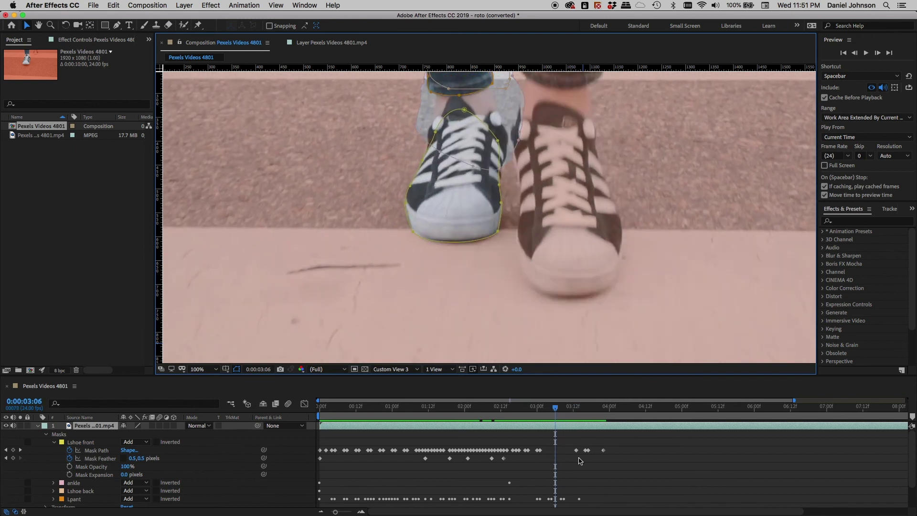
key(Page_Up)
key(Page_Up)
key(Page_Up)
key(Page_Up)
key(Page_Up)
key(Page_Up)
key(Page_Up)
key(Page_Up)
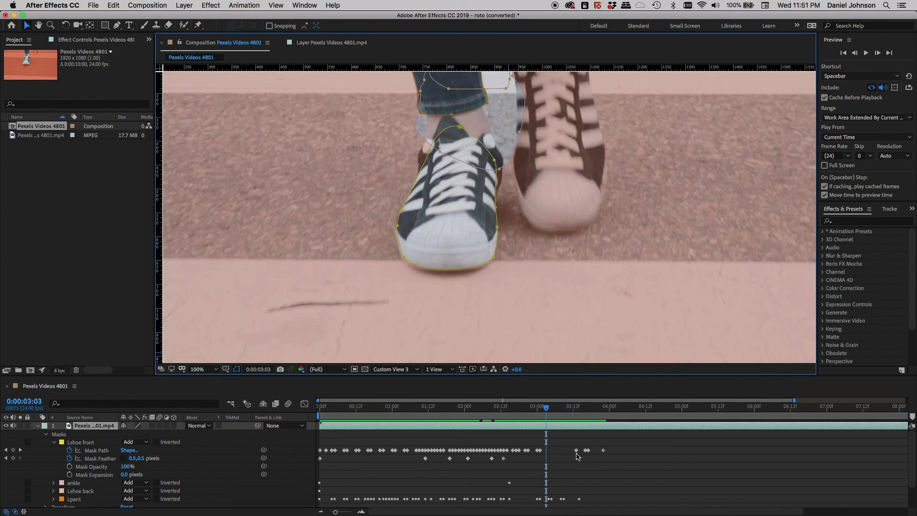
key(Page_Down)
key(Page_Down)
key(Page_Down)
key(Page_Down)
key(Page_Down)
key(Page_Down)
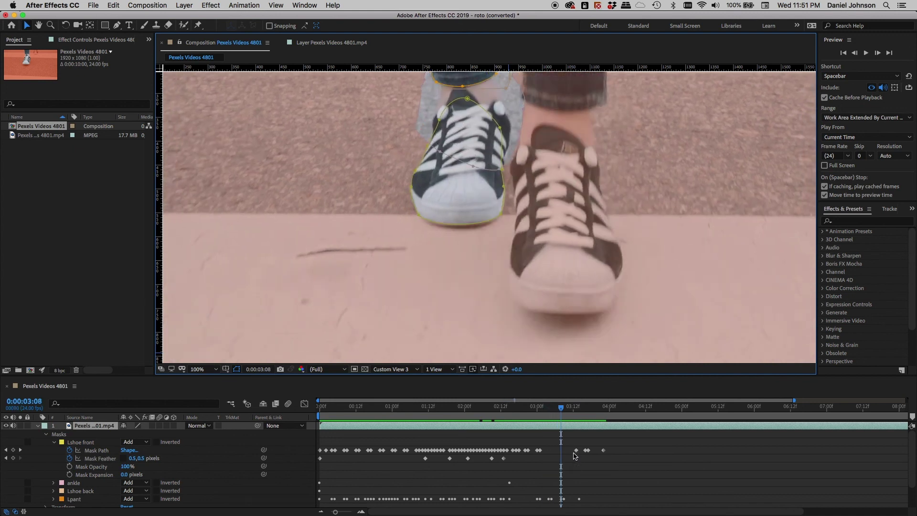
key(Page_Up)
key(Page_Up)
key(Page_Up)
key(Page_Up)
key(Page_Up)
key(Page_Up)
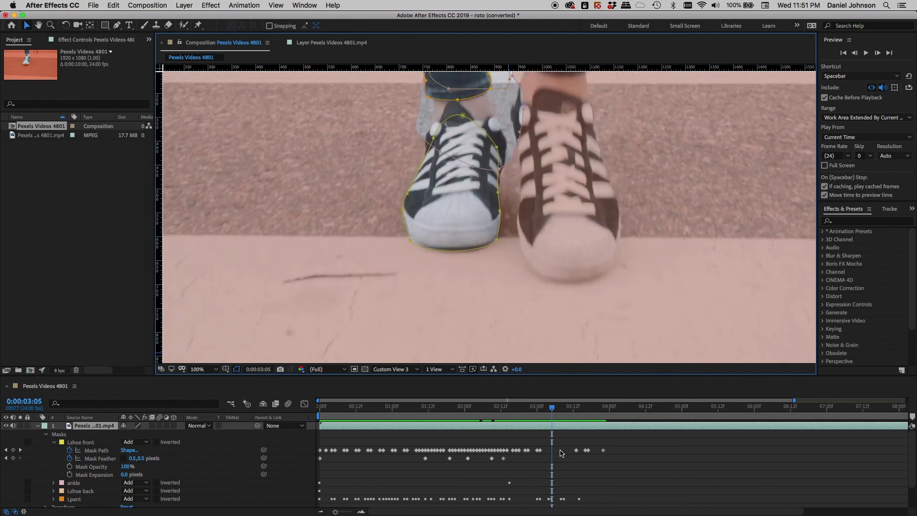
drag(542, 409, 407, 409)
Zoom out to 50%, frame the whole shot, and scrub back to 0:00:00:12
scroll(439, 287, down, 2)
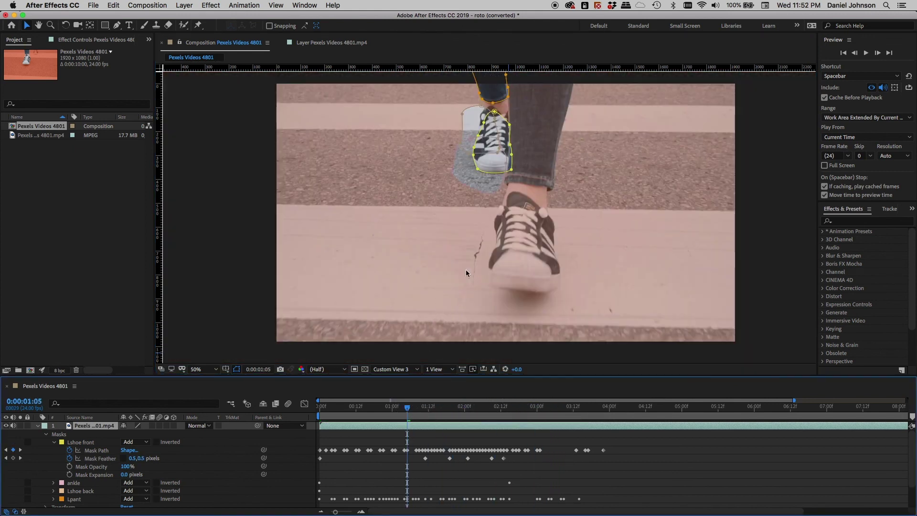
drag(466, 269, 445, 339)
drag(407, 409, 356, 407)
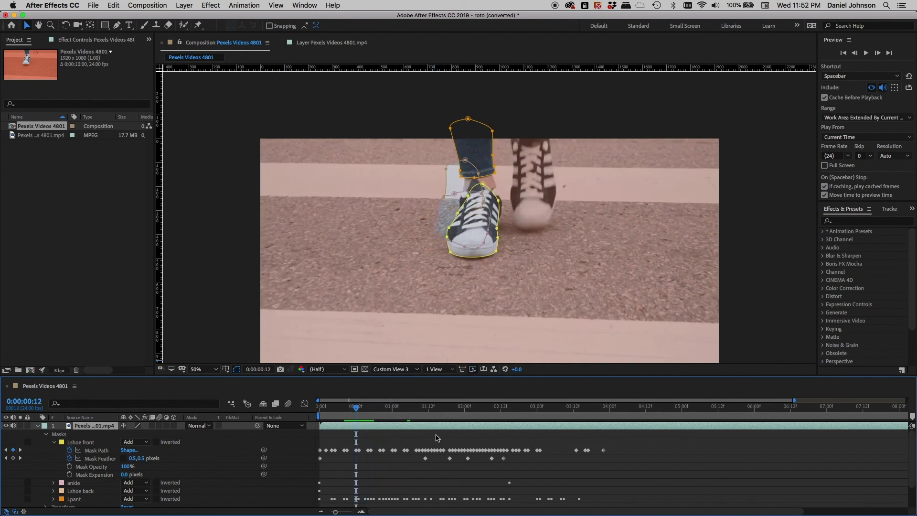